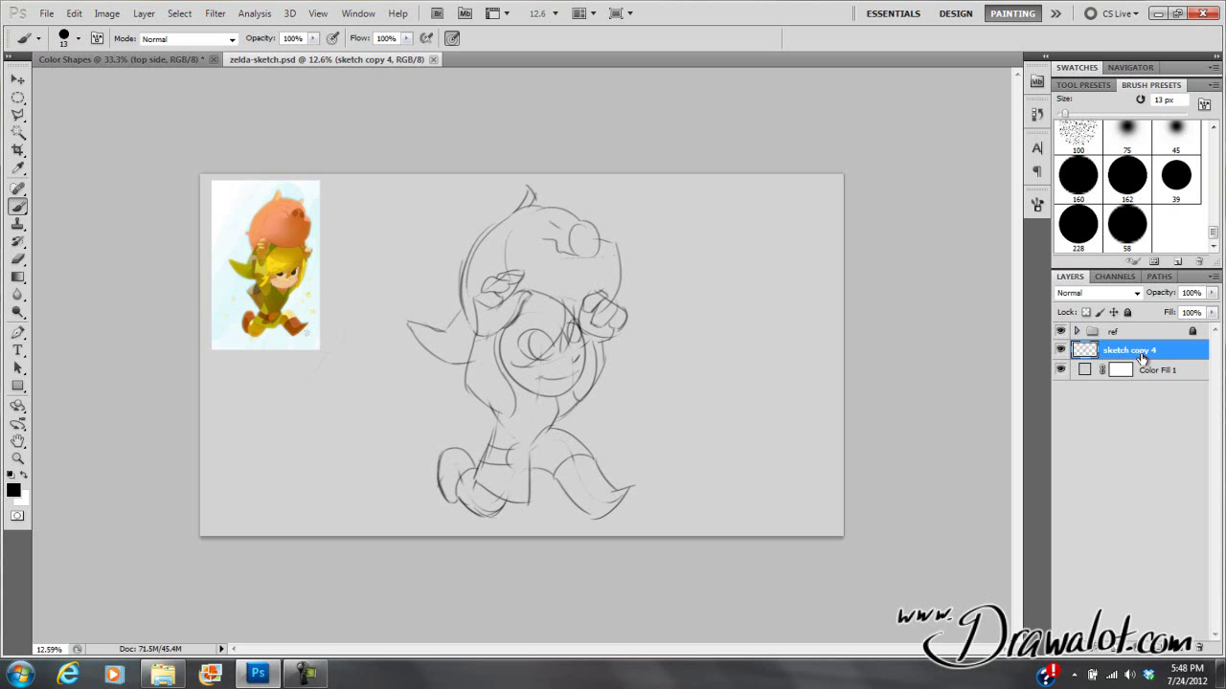
# Rename the "sketch copy 4" layer as "sketch" and lock it completely.
pyautogui.doubleClick(1142, 352)
pyautogui.press('BackSpace')
pyautogui.press('BackSpace')
pyautogui.press('BackSpace')
pyautogui.press('BackSpace')
pyautogui.press('BackSpace')
pyautogui.press('BackSpace')
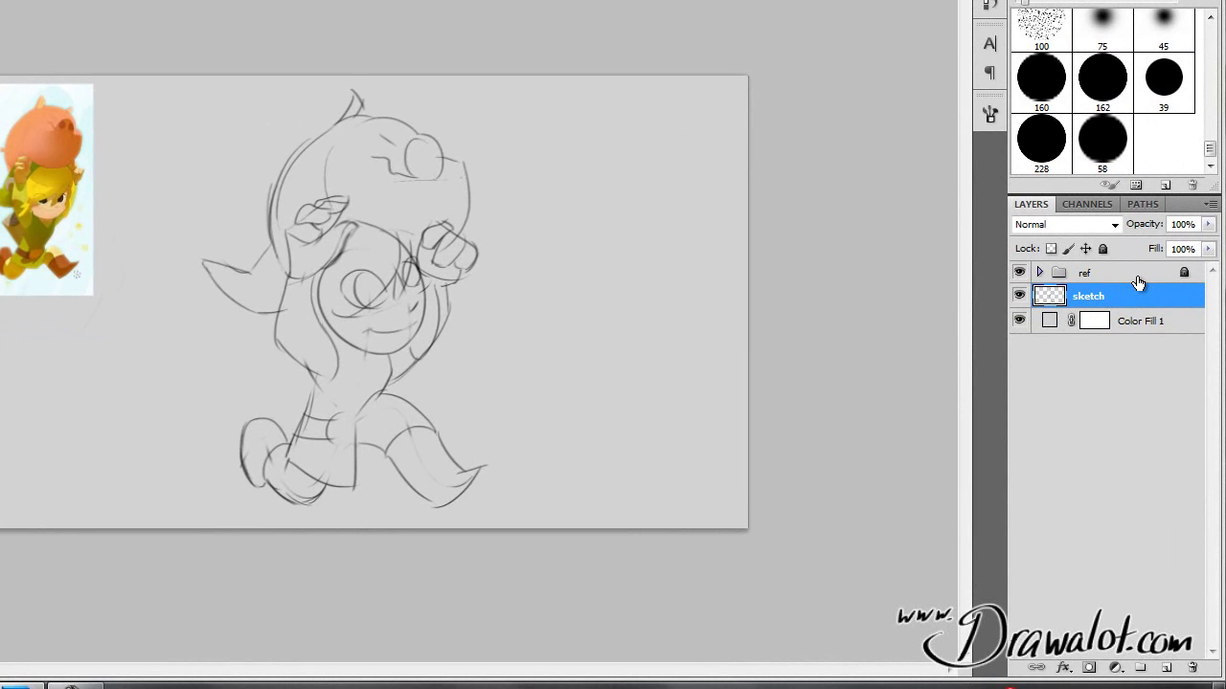
pyautogui.click(1103, 249)
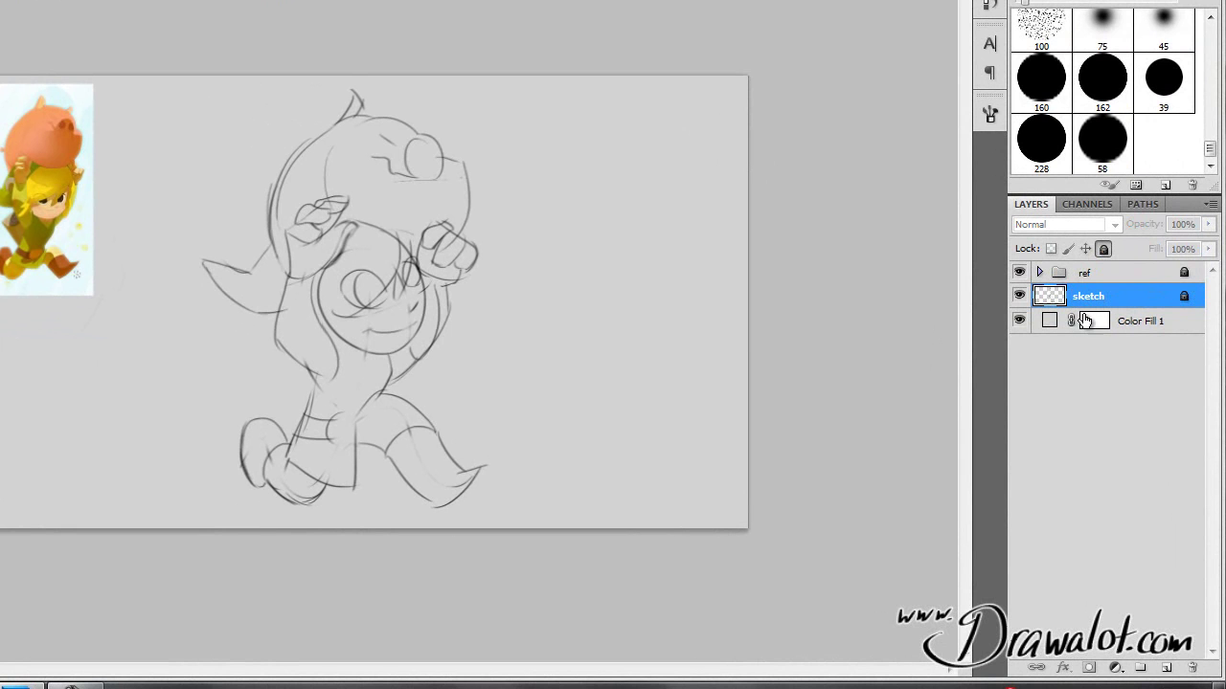
# Create a new layer named "paint" and place it directly beneath the sketch layer.
pyautogui.hotkey('ctrl', 'shift', 'n')
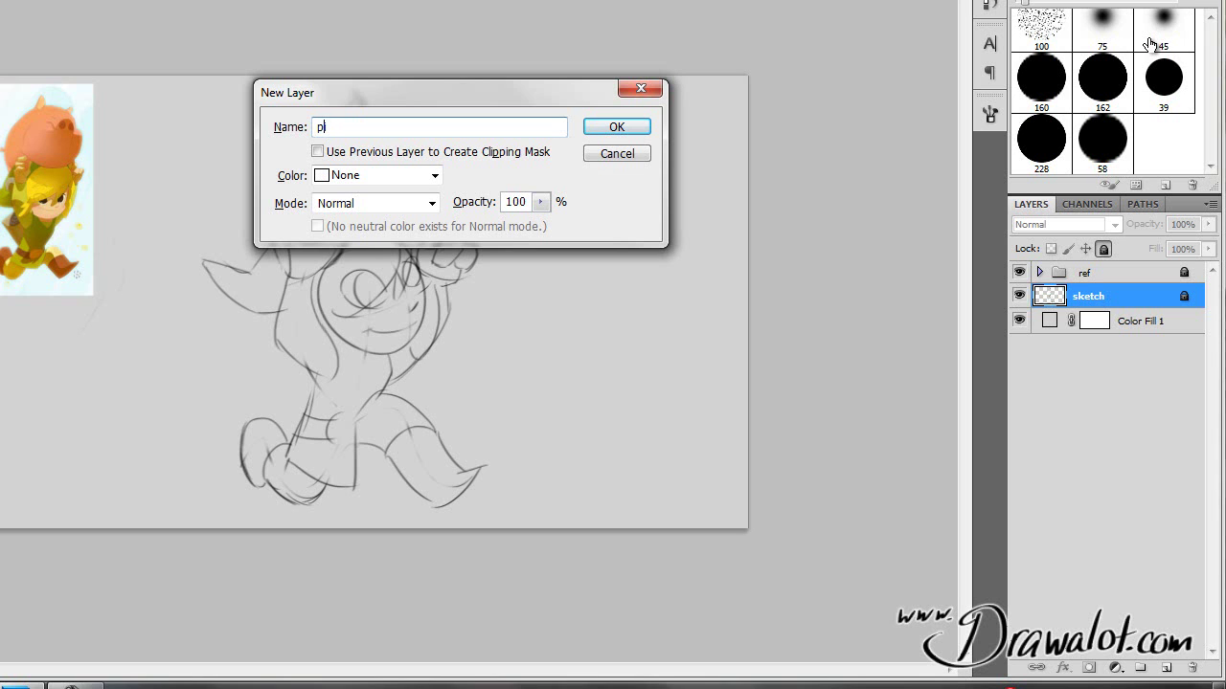
pyautogui.press('Return')
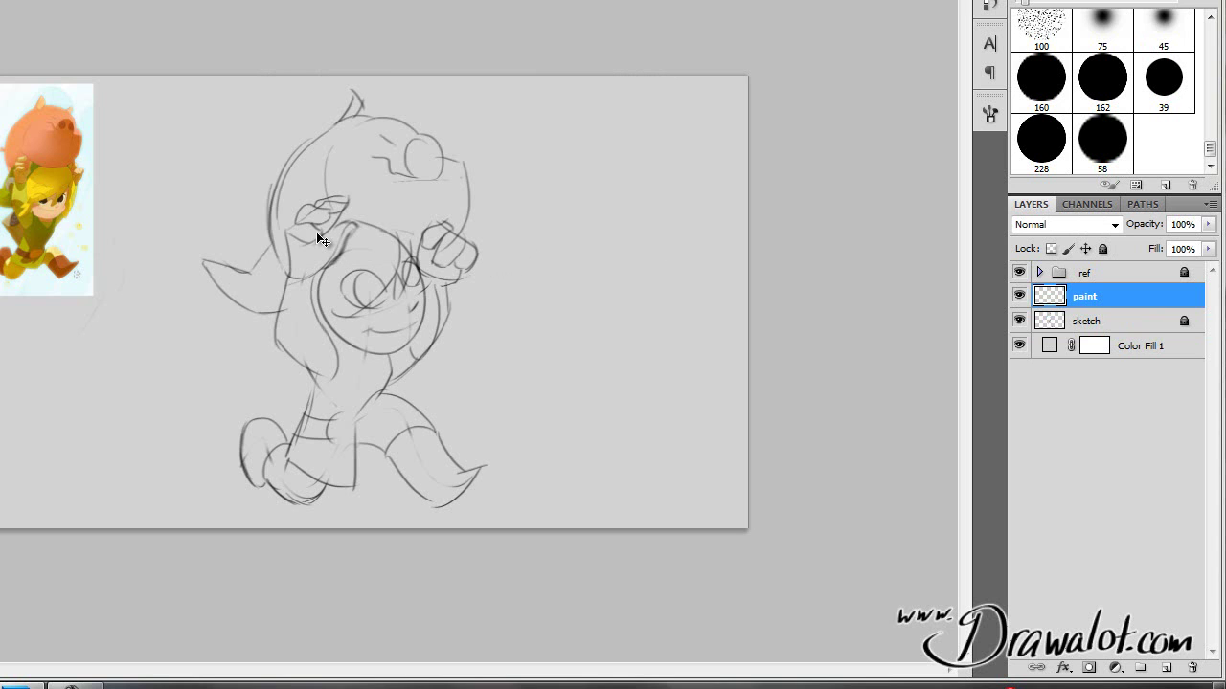
pyautogui.click(449, 297)
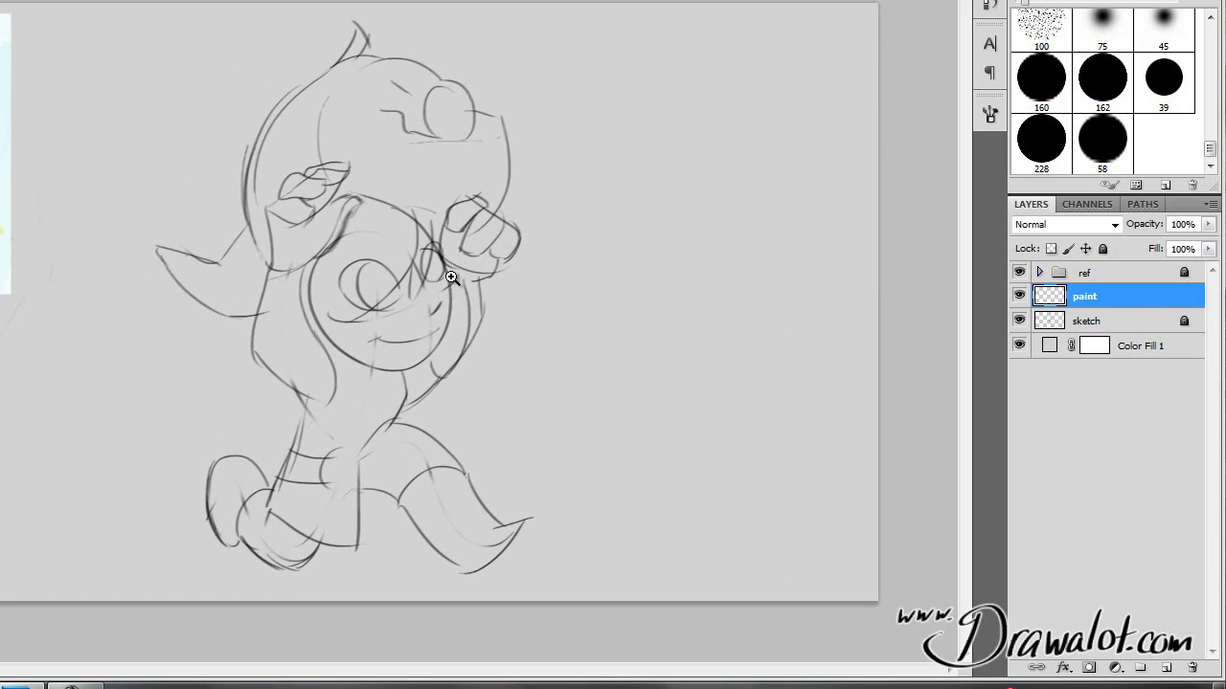
pyautogui.click(451, 276)
pyautogui.scroll(-2, 449, 249)
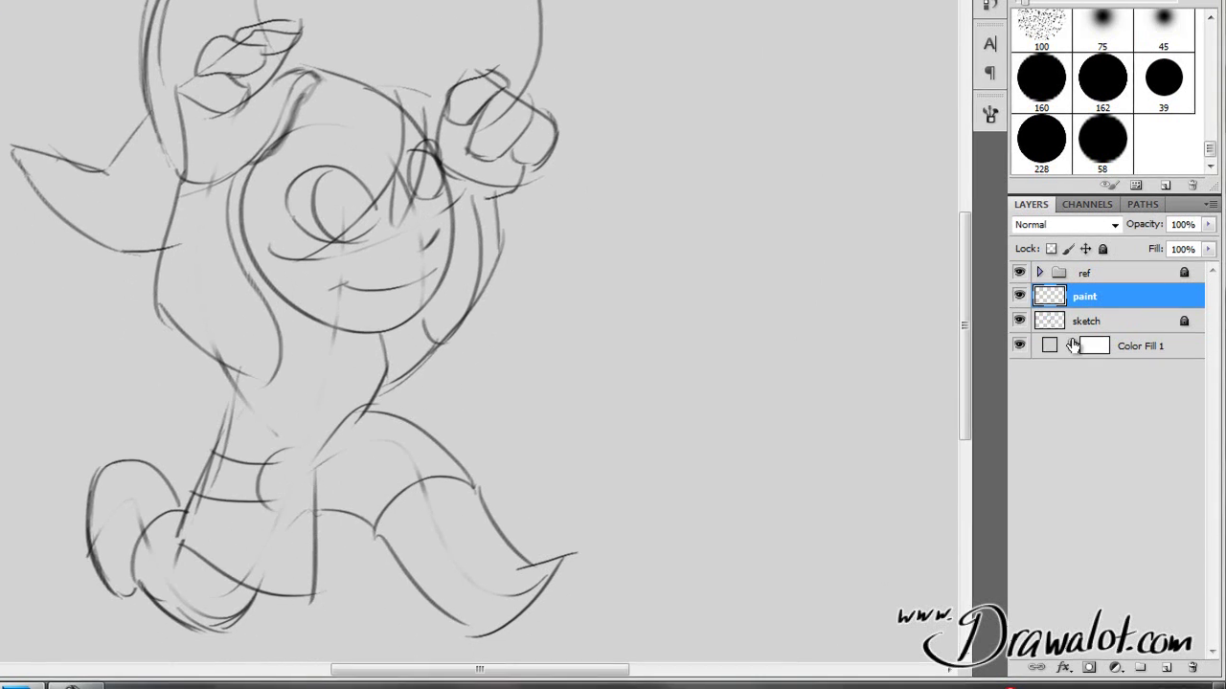
pyautogui.moveTo(1083, 297); pyautogui.dragTo(1050, 329)
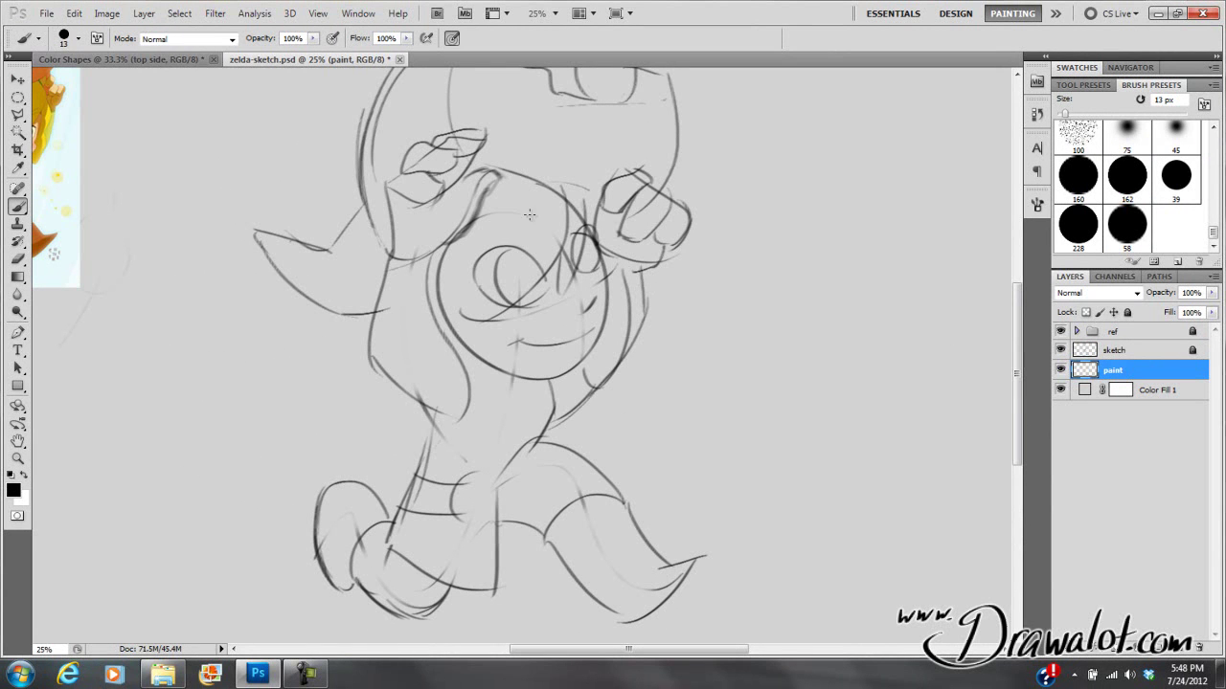
# Choose the hard round brush at 160 px, try it with a black scribble, and undo the scribble.
pyautogui.click(1077, 225)
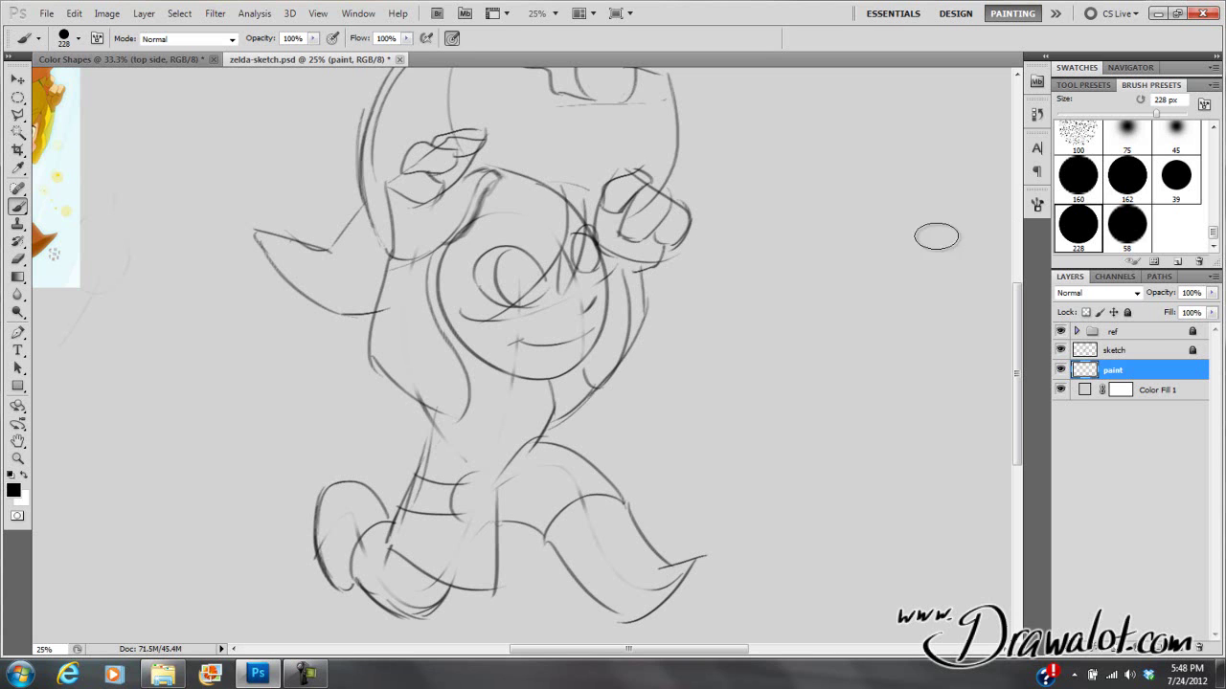
pyautogui.click(1079, 177)
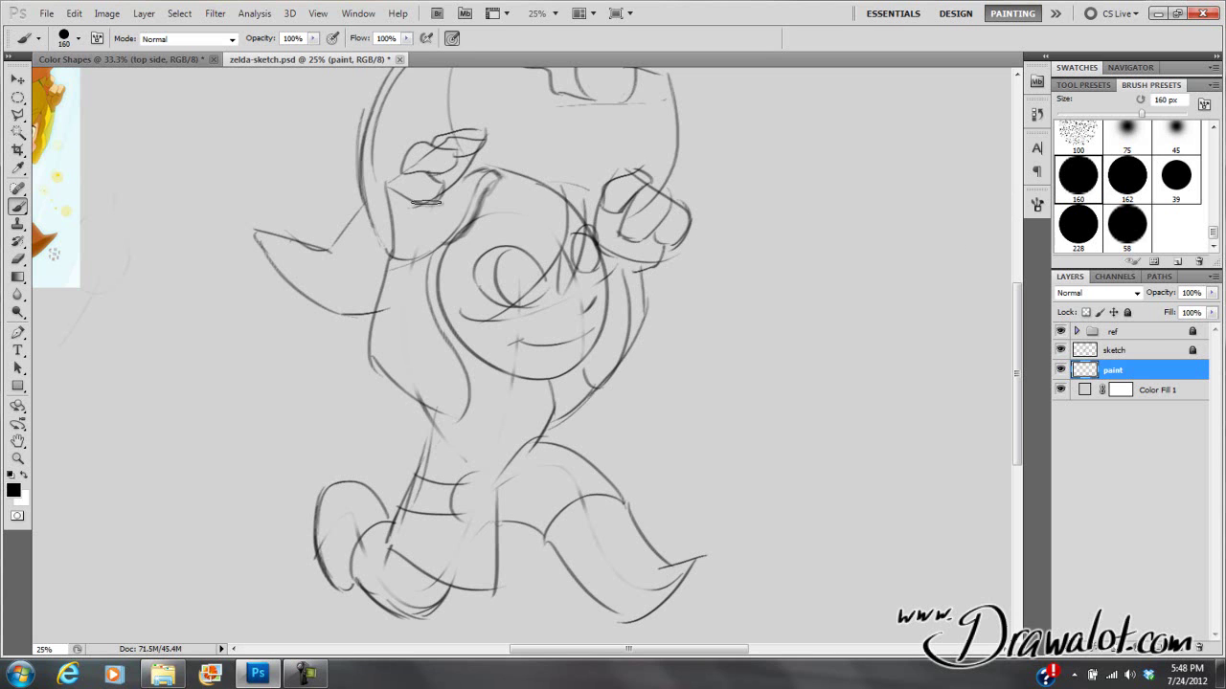
pyautogui.click(78, 38)
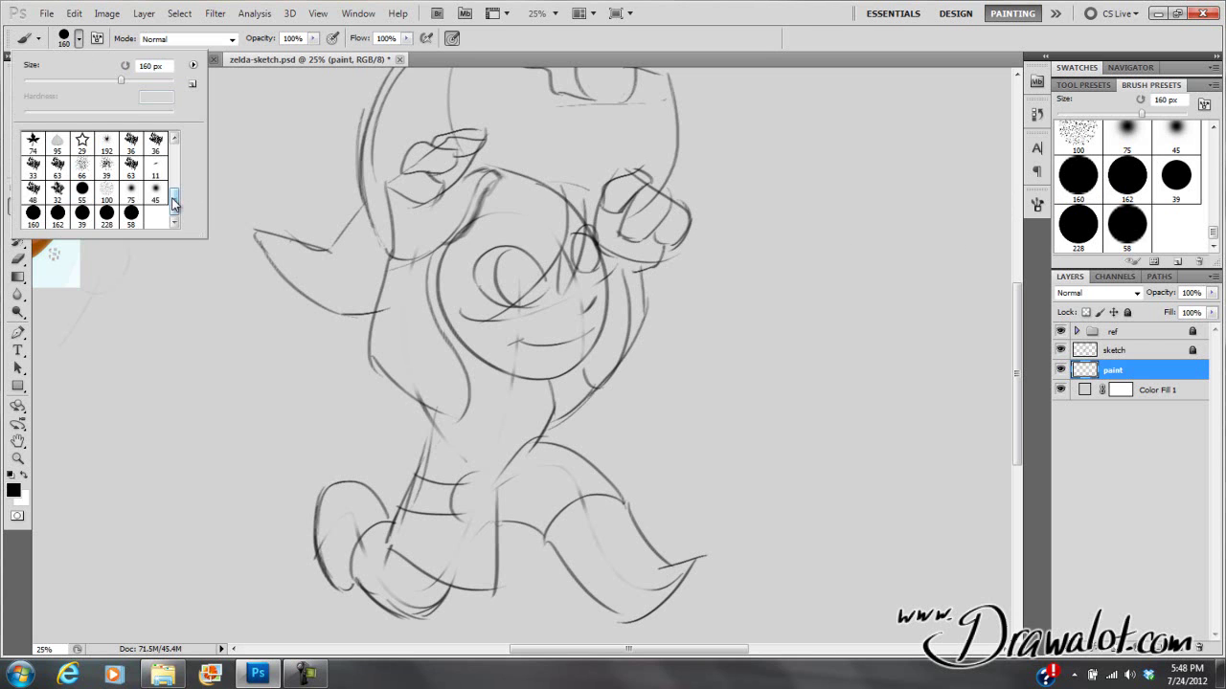
pyautogui.scroll(5, 173, 205)
pyautogui.click(101, 161)
pyautogui.click(293, 192)
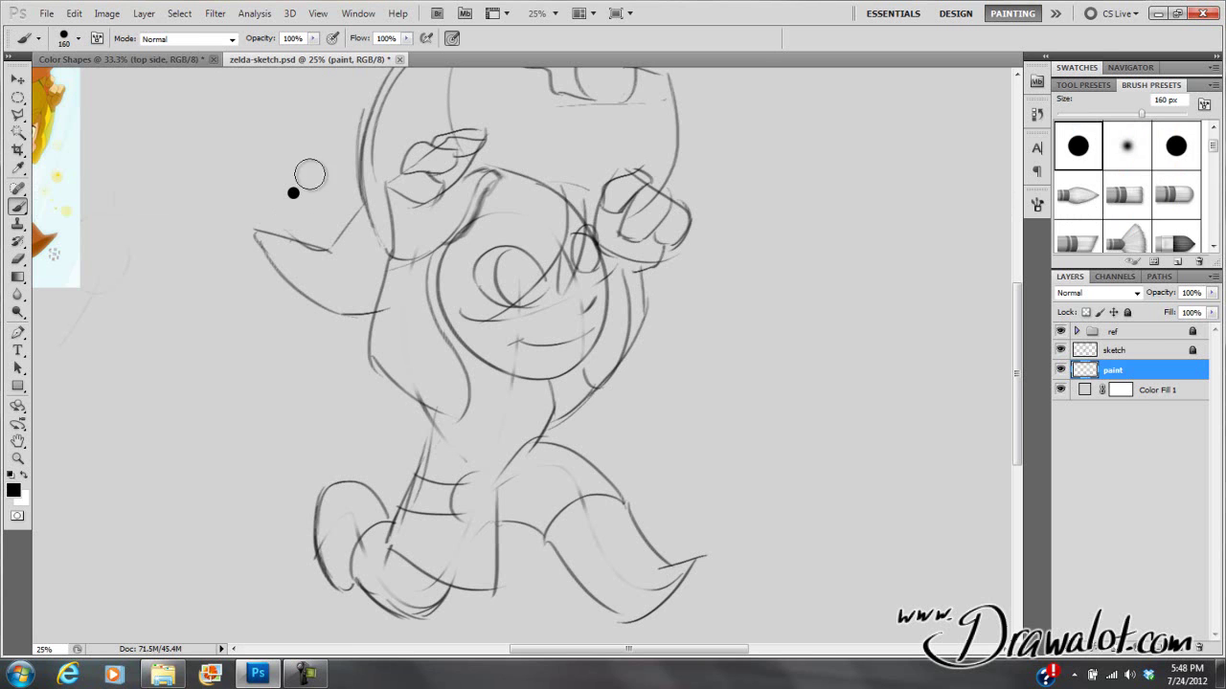
pyautogui.moveTo(268, 187)
pyautogui.mouseDown()
pyautogui.moveTo(309, 270)
pyautogui.moveTo(426, 356)
pyautogui.mouseUp()
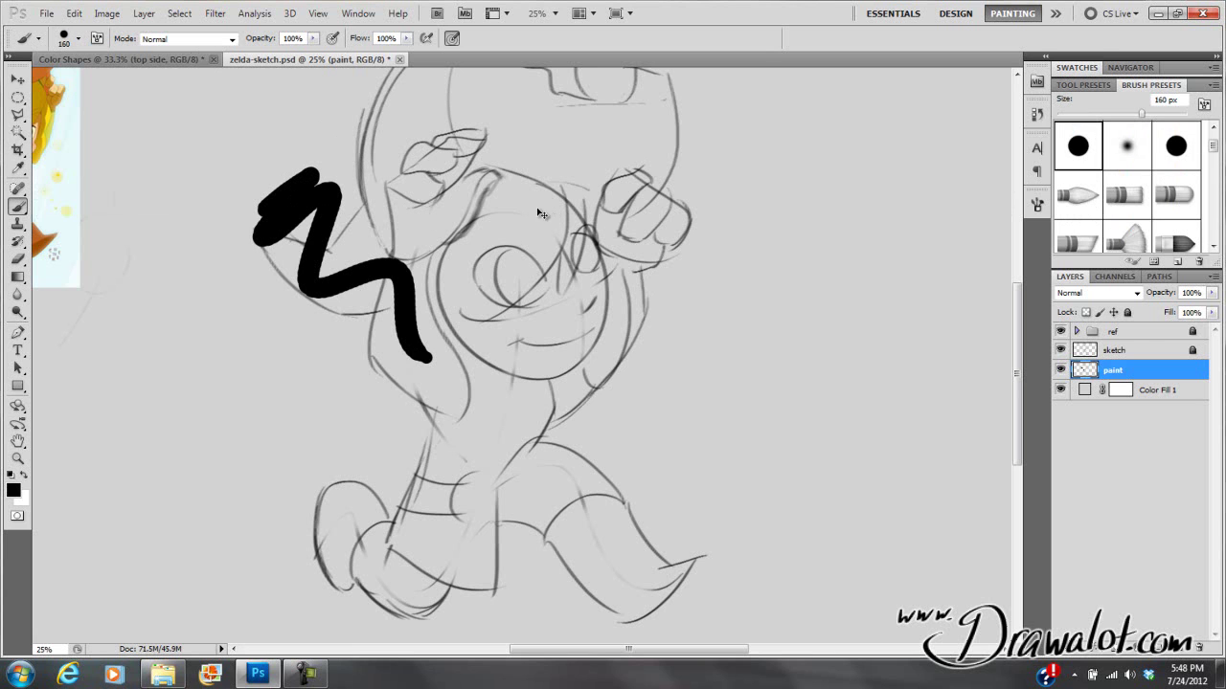
pyautogui.hotkey('ctrl', 'z')
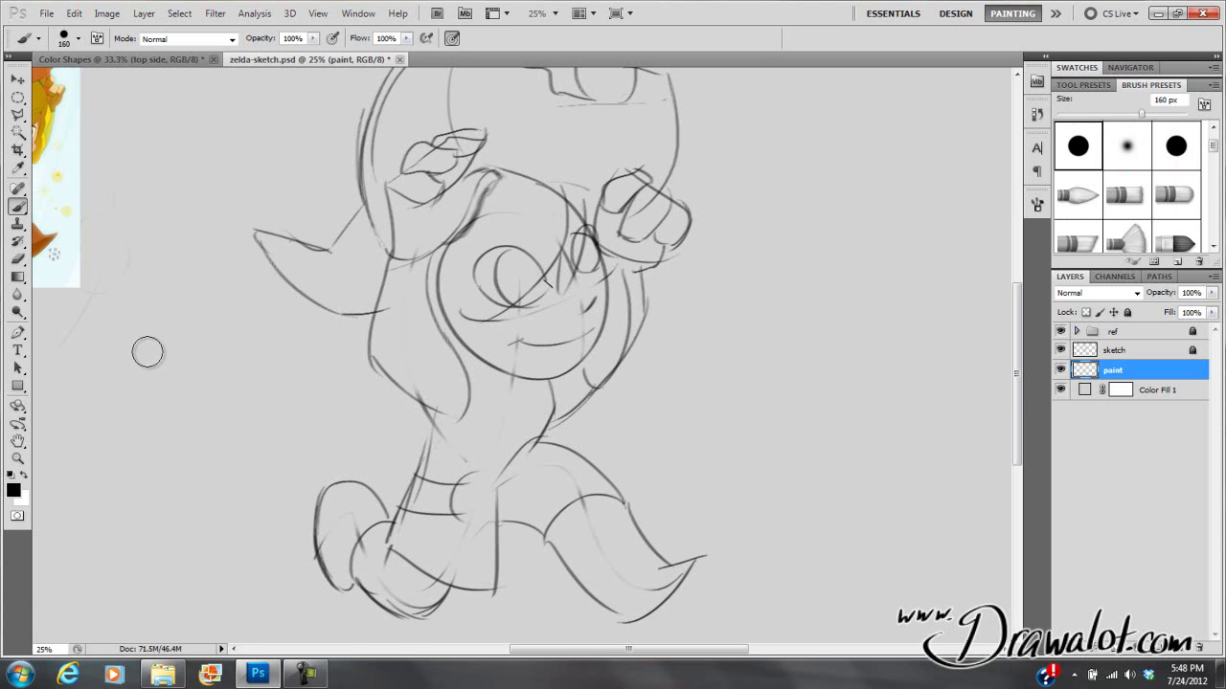
# Sample the main light and shadow colours from the reference image and paint them as paired round swatches beside it.
pyautogui.moveTo(203, 332)
pyautogui.mouseDown()
pyautogui.moveTo(377, 402)
pyautogui.moveTo(334, 394)
pyautogui.moveTo(241, 338)
pyautogui.mouseUp()
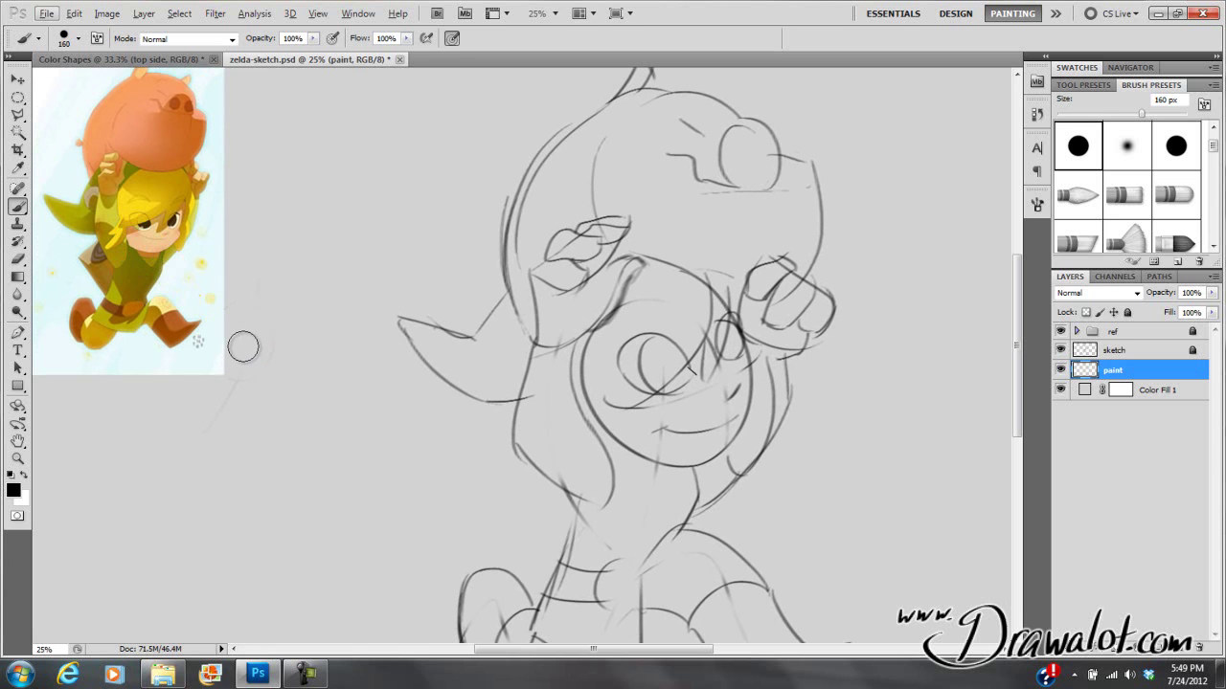
pyautogui.click(211, 39)
pyautogui.click(211, 43)
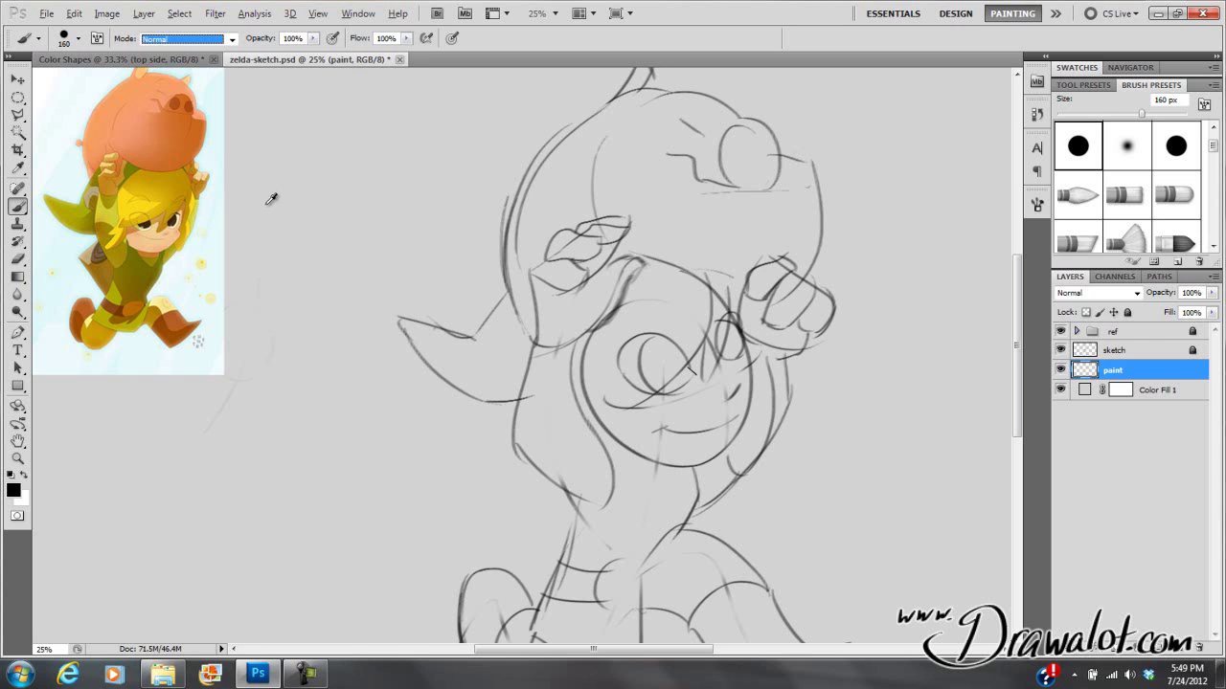
pyautogui.keyDown('alt'); pyautogui.click(143, 267); pyautogui.keyUp('alt')
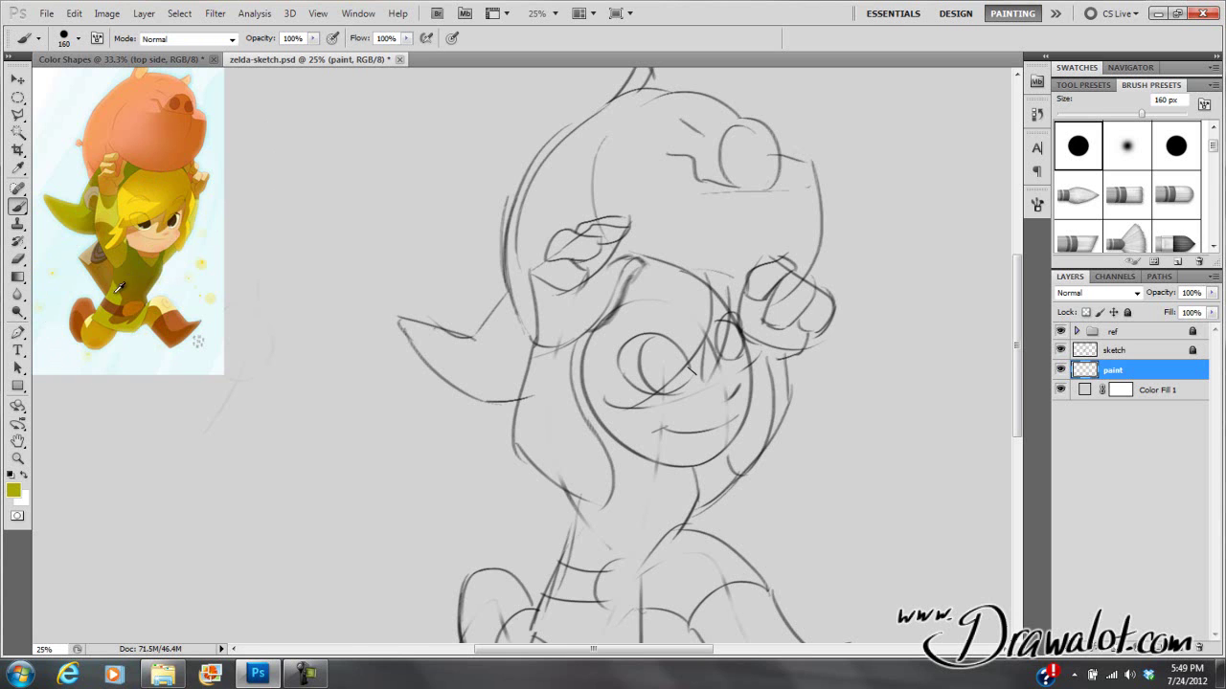
pyautogui.moveTo(293, 143)
pyautogui.mouseDown()
pyautogui.moveTo(298, 153)
pyautogui.moveTo(304, 138)
pyautogui.mouseUp()
pyautogui.keyDown('alt'); pyautogui.click(133, 206); pyautogui.keyUp('alt')
pyautogui.moveTo(292, 191); pyautogui.dragTo(307, 193)
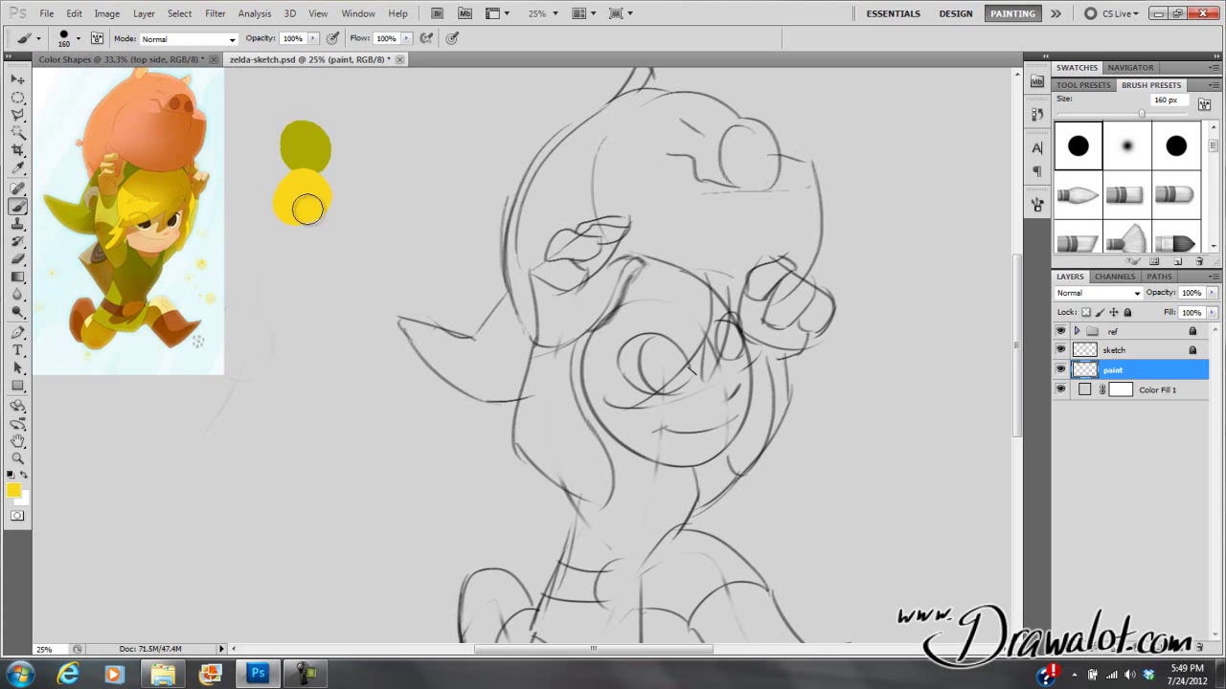
pyautogui.keyDown('alt'); pyautogui.click(120, 211); pyautogui.keyUp('alt')
pyautogui.moveTo(299, 241); pyautogui.dragTo(314, 245)
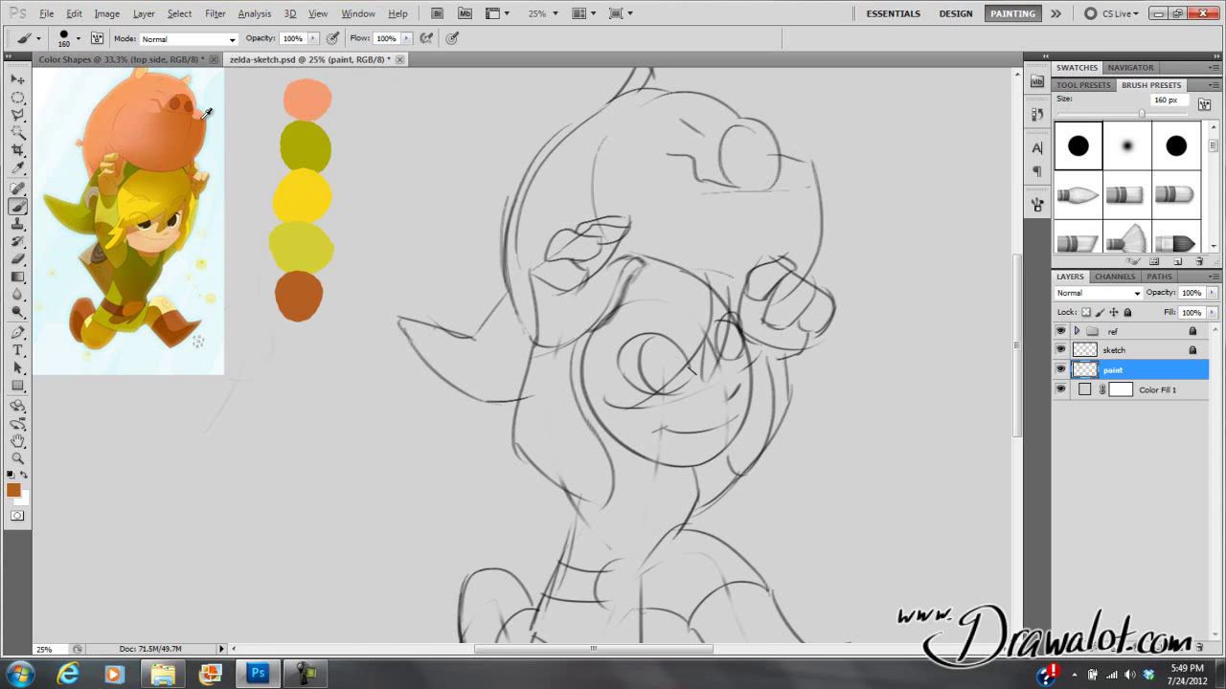
pyautogui.moveTo(356, 96); pyautogui.dragTo(349, 108)
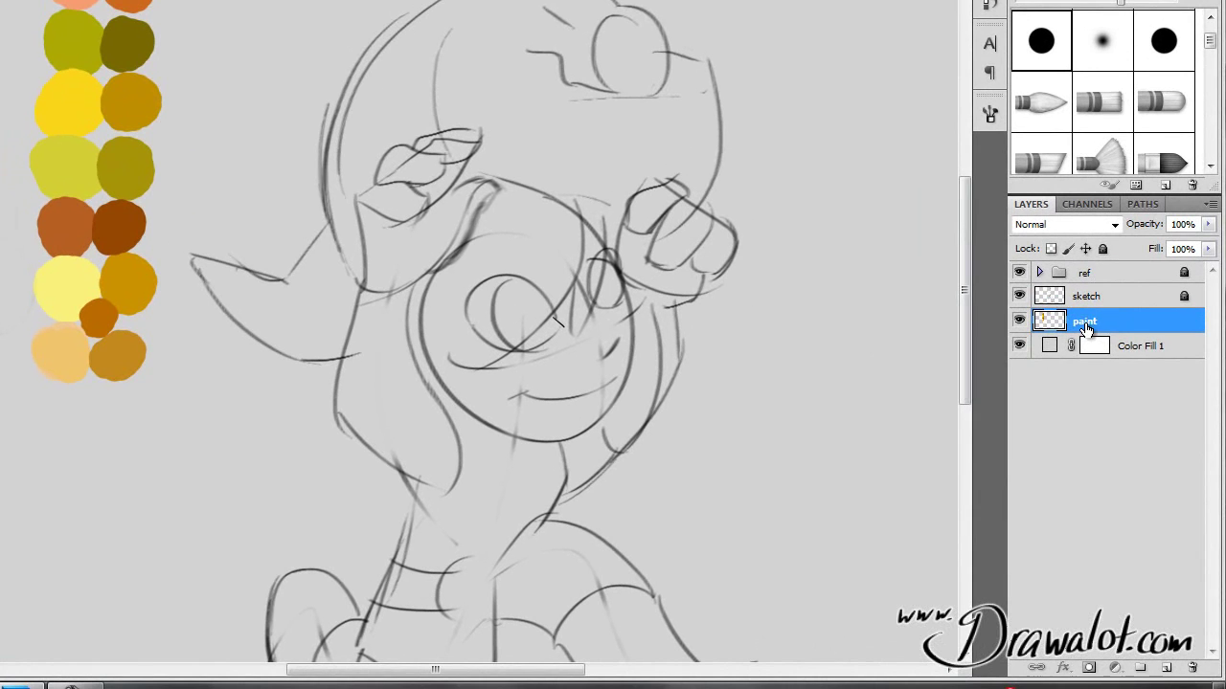
# Rename the swatch layer as "color pallette" and lock it completely.
pyautogui.doubleClick(1086, 324)
pyautogui.write('color pallette')
pyautogui.press('Return')
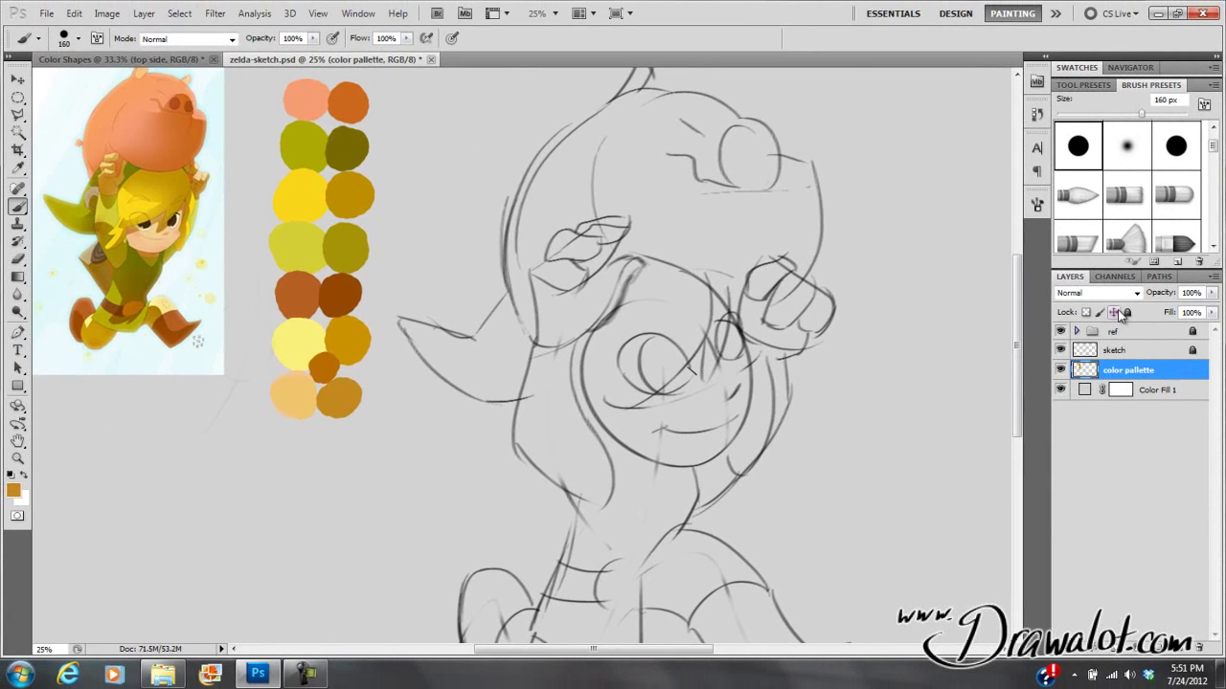
pyautogui.click(1103, 248)
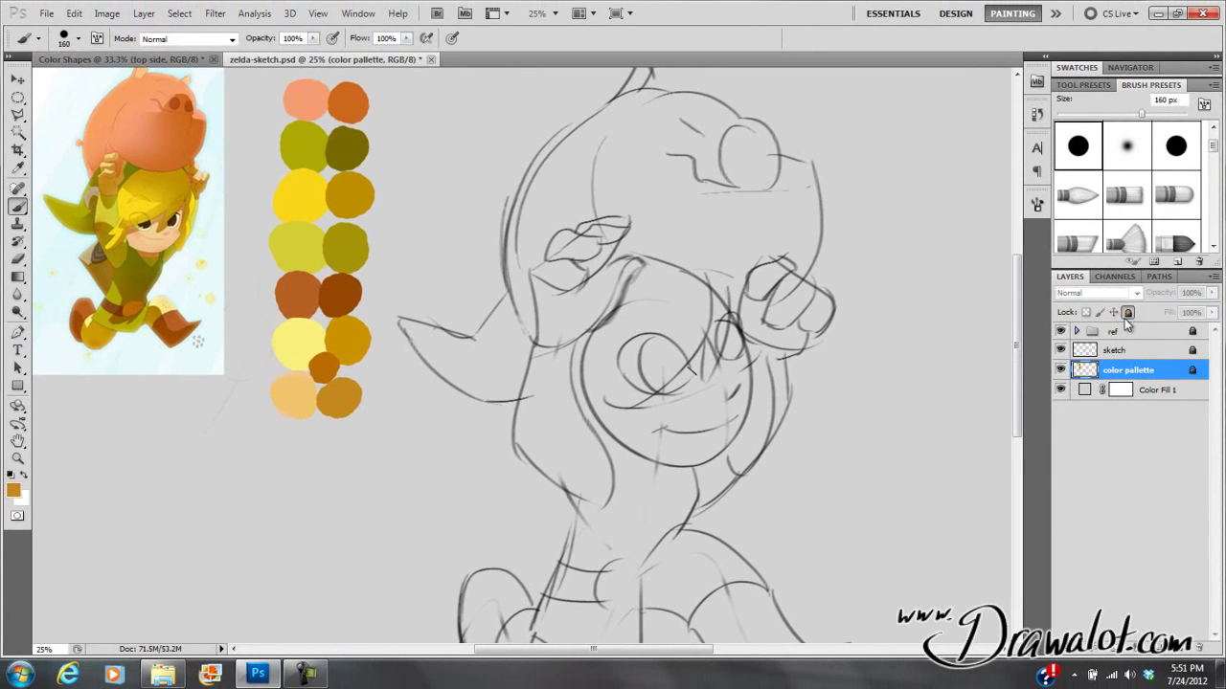
# Create another layer named "paint" and move it beneath the color pallette layer.
pyautogui.hotkey('ctrl', 'shift', 'n')
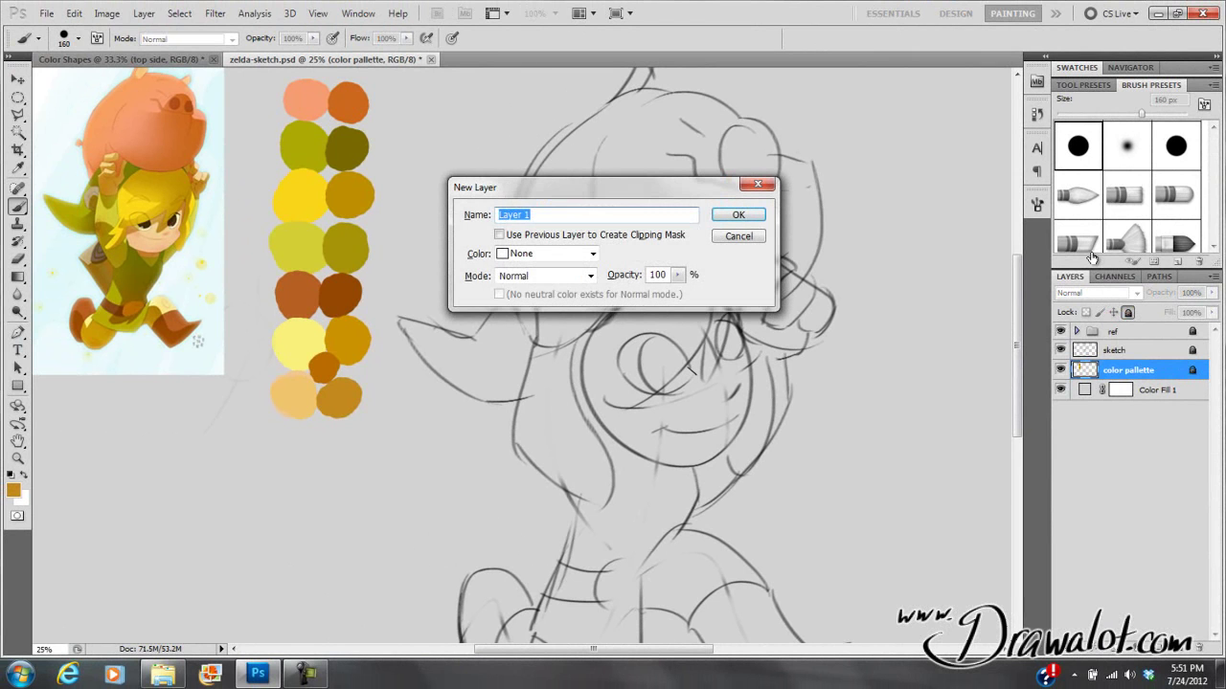
pyautogui.press('Return')
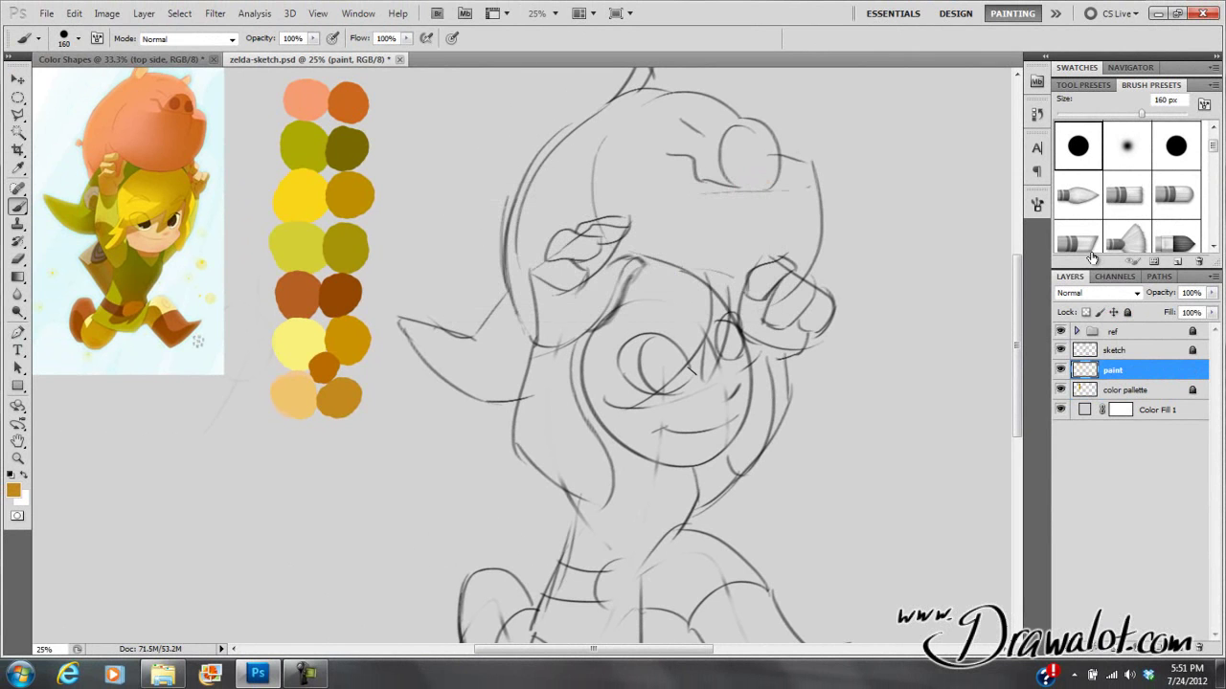
pyautogui.moveTo(1092, 374); pyautogui.dragTo(1091, 397)
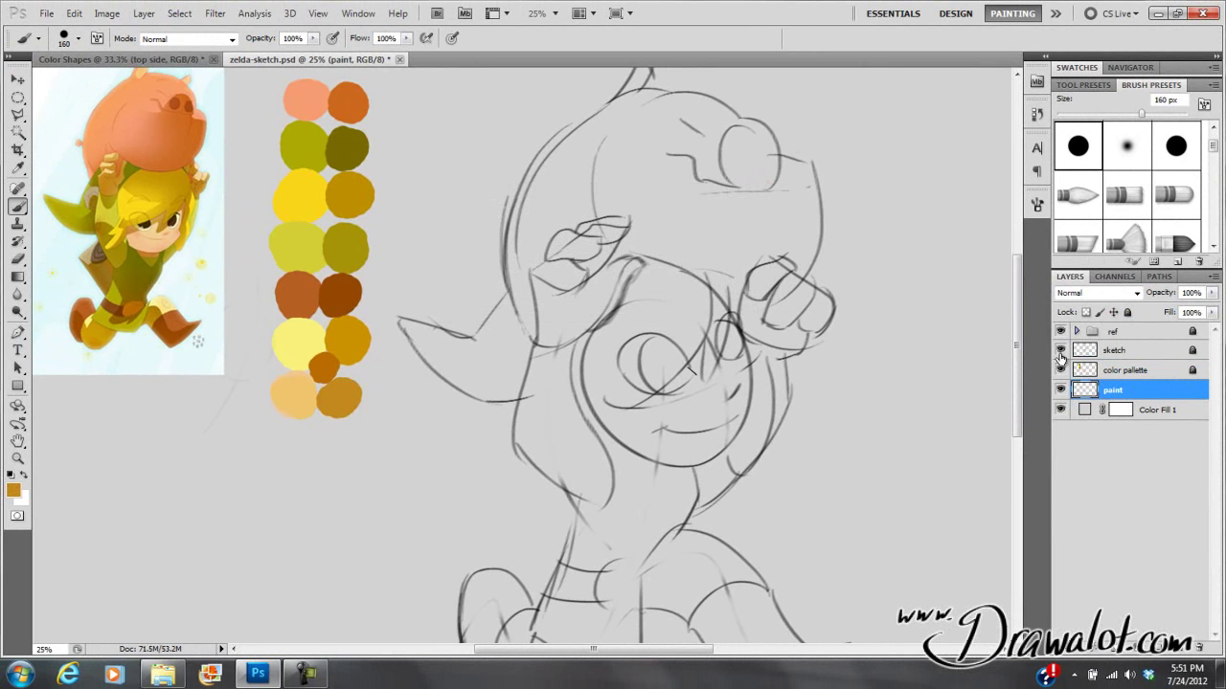
# On the paint layer, block in the hair with the palette's yellow and the raised sleeve and tunic chest with green and olive tones.
pyautogui.moveTo(714, 320)
pyautogui.mouseDown()
pyautogui.moveTo(659, 223)
pyautogui.moveTo(657, 249)
pyautogui.mouseUp()
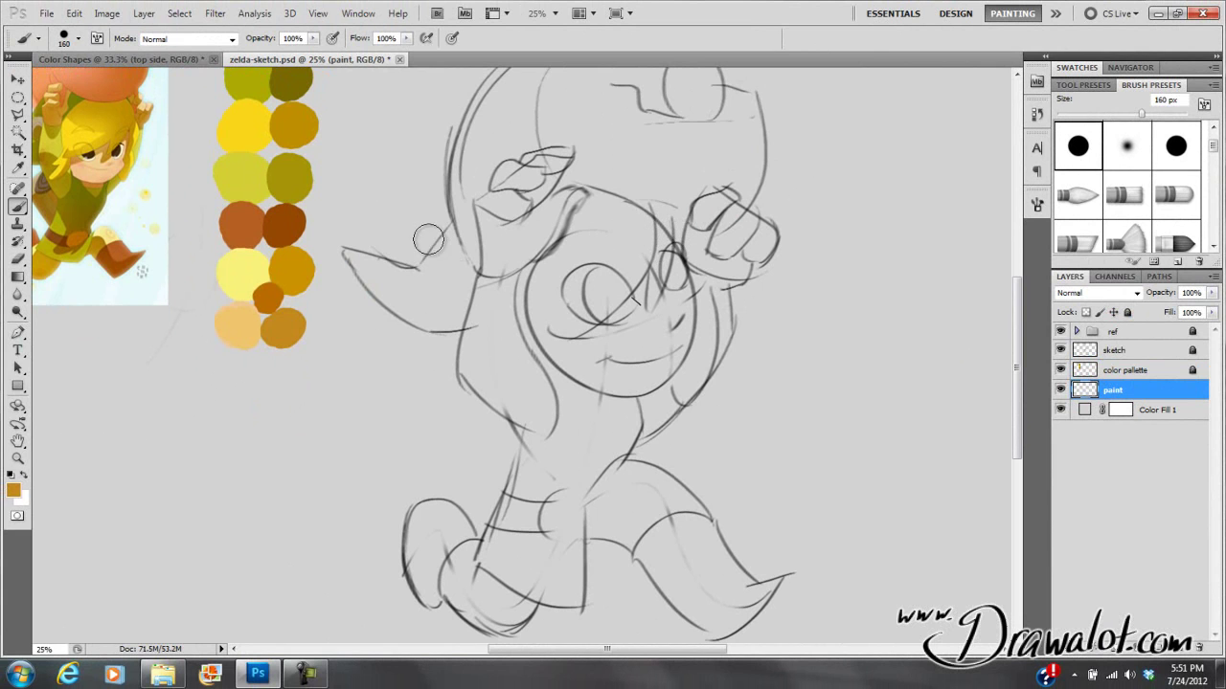
pyautogui.press('super')
pyautogui.click(1088, 397)
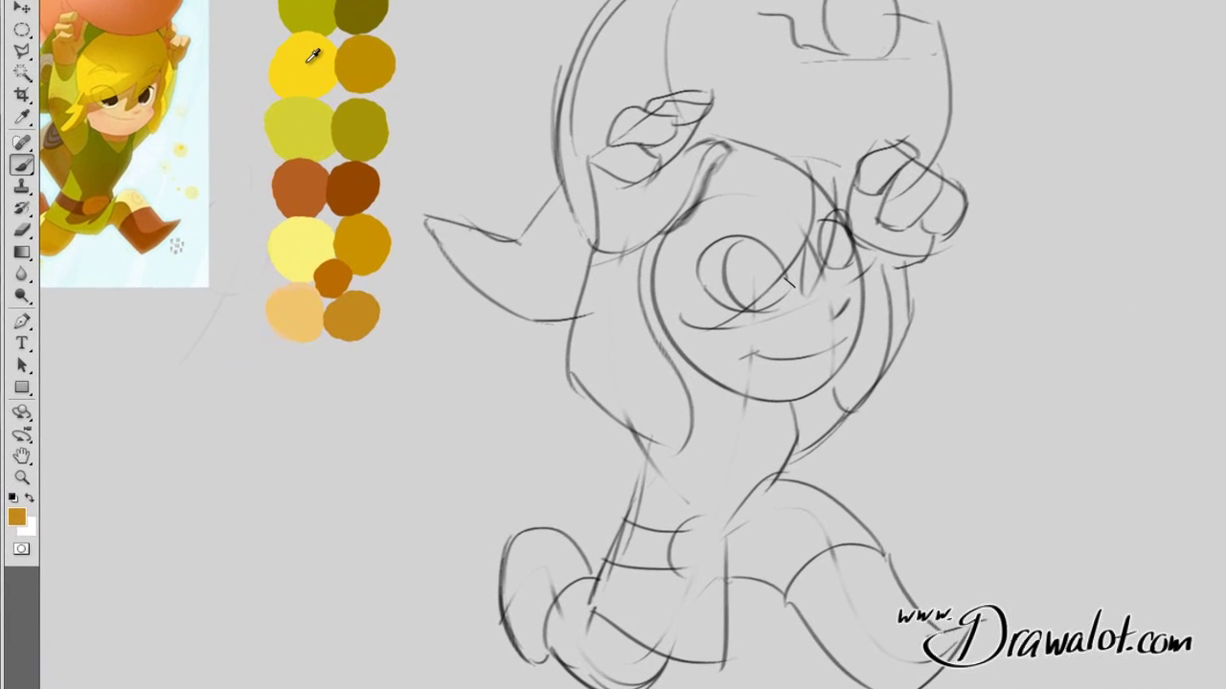
pyautogui.keyDown('alt'); pyautogui.click(252, 129); pyautogui.keyUp('alt')
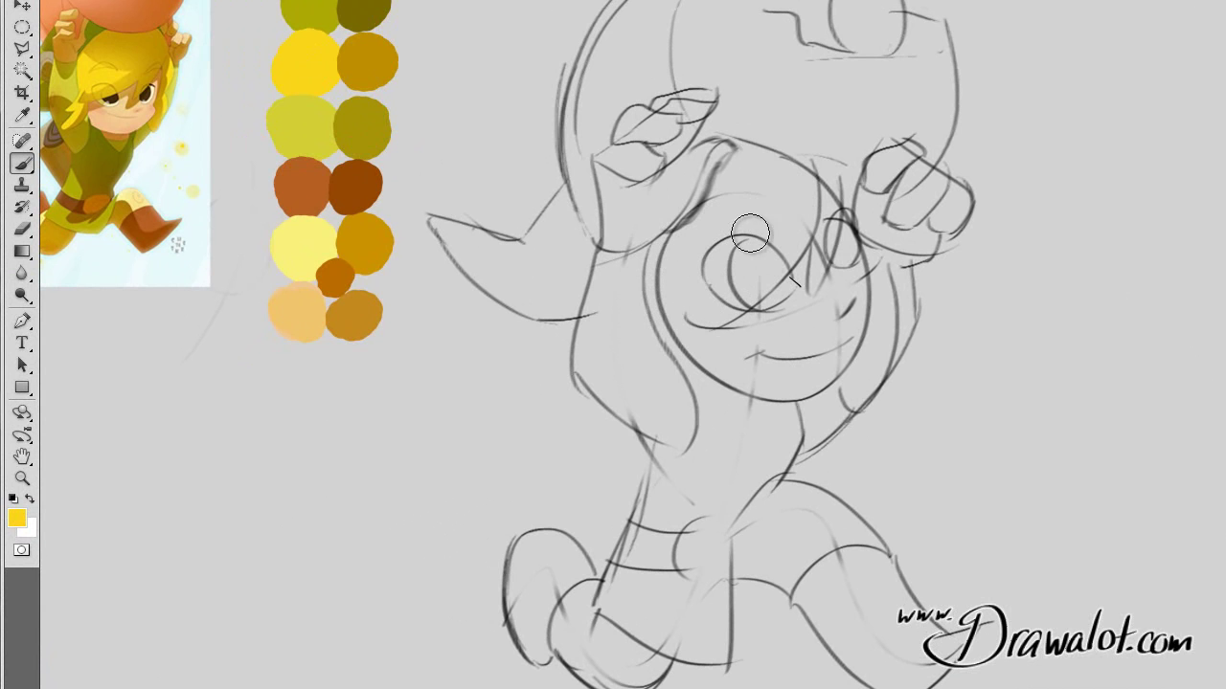
pyautogui.moveTo(771, 211)
pyautogui.mouseDown()
pyautogui.moveTo(702, 280)
pyautogui.moveTo(737, 305)
pyautogui.moveTo(767, 187)
pyautogui.moveTo(748, 184)
pyautogui.moveTo(670, 268)
pyautogui.moveTo(662, 284)
pyautogui.moveTo(686, 322)
pyautogui.moveTo(761, 258)
pyautogui.moveTo(794, 208)
pyautogui.moveTo(781, 228)
pyautogui.moveTo(720, 182)
pyautogui.moveTo(761, 168)
pyautogui.moveTo(813, 206)
pyautogui.mouseUp()
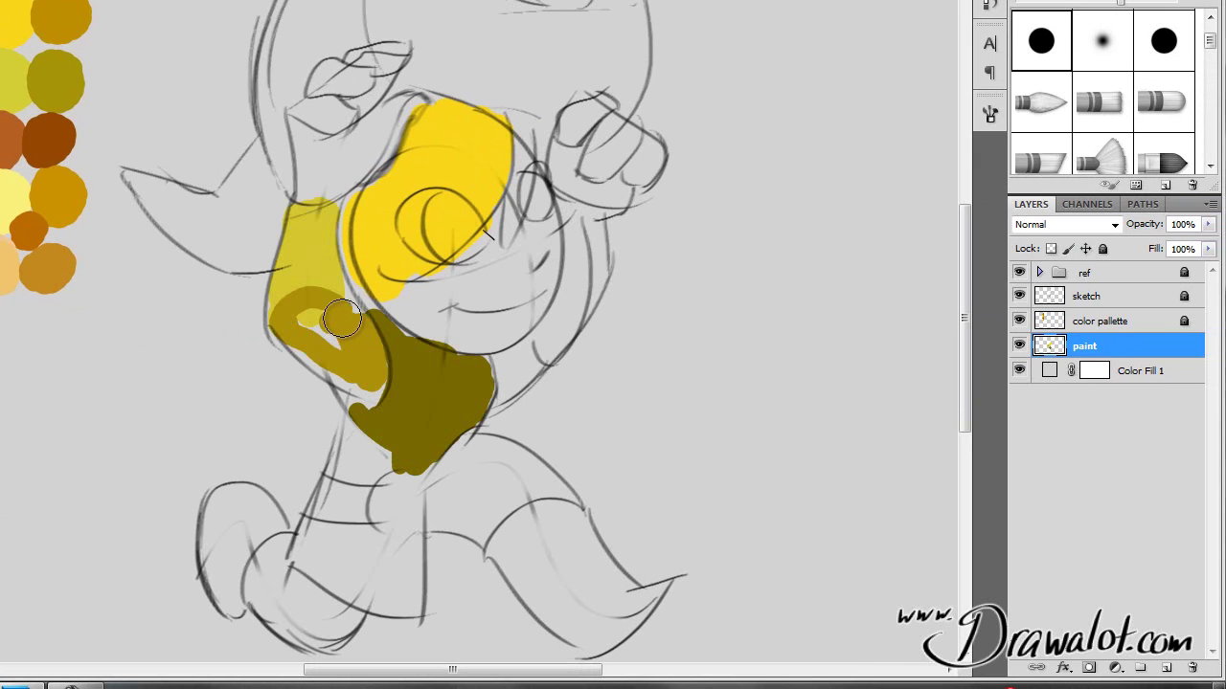
# Fill in the shaded part of the raised sleeve, the neck spot and the opposite sleeve with dark ochre.
pyautogui.moveTo(344, 324)
pyautogui.mouseDown()
pyautogui.moveTo(364, 320)
pyautogui.moveTo(369, 340)
pyautogui.moveTo(297, 322)
pyautogui.moveTo(287, 335)
pyautogui.moveTo(362, 385)
pyautogui.moveTo(375, 381)
pyautogui.moveTo(381, 335)
pyautogui.mouseUp()
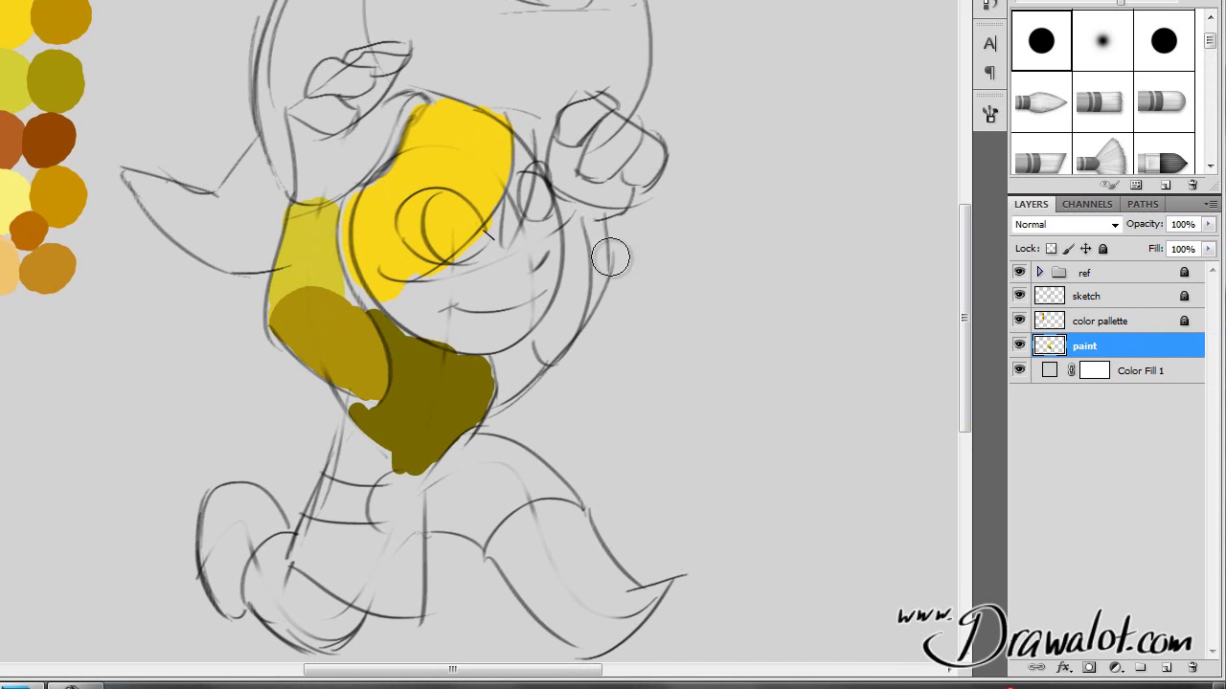
pyautogui.moveTo(466, 308)
pyautogui.mouseDown()
pyautogui.moveTo(435, 358)
pyautogui.moveTo(454, 362)
pyautogui.moveTo(440, 350)
pyautogui.mouseUp()
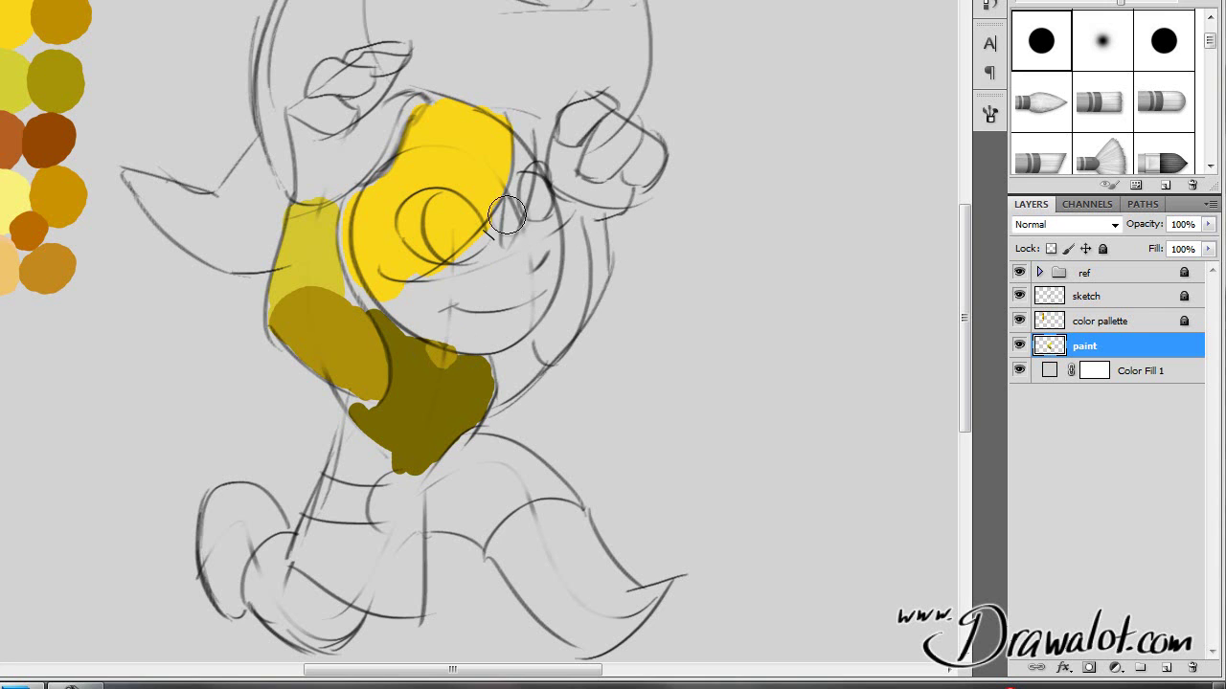
pyautogui.moveTo(522, 369)
pyautogui.mouseDown()
pyautogui.moveTo(527, 353)
pyautogui.moveTo(490, 369)
pyautogui.moveTo(512, 360)
pyautogui.moveTo(493, 402)
pyautogui.moveTo(531, 368)
pyautogui.mouseUp()
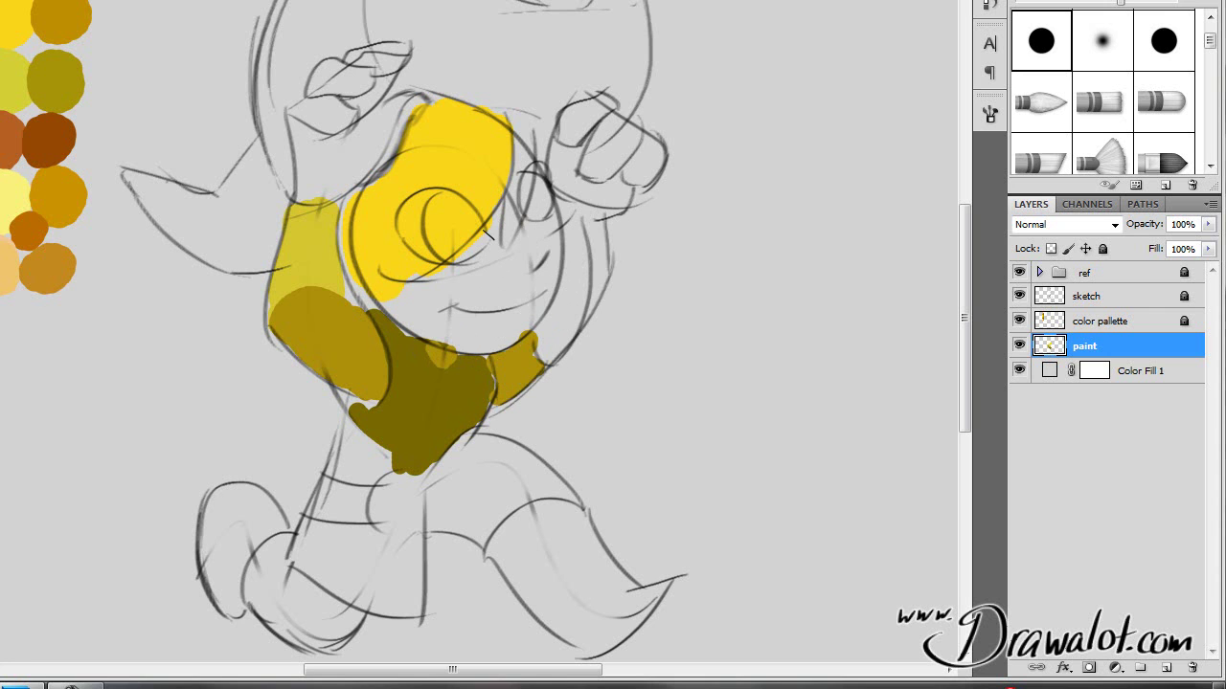
# Paint the tunic's waist area yellow-green and block in the front leg with cream, ochre and reddish brown.
pyautogui.moveTo(393, 453)
pyautogui.mouseDown()
pyautogui.moveTo(345, 435)
pyautogui.moveTo(384, 470)
pyautogui.moveTo(347, 471)
pyautogui.moveTo(349, 441)
pyautogui.moveTo(362, 462)
pyautogui.moveTo(383, 439)
pyautogui.mouseUp()
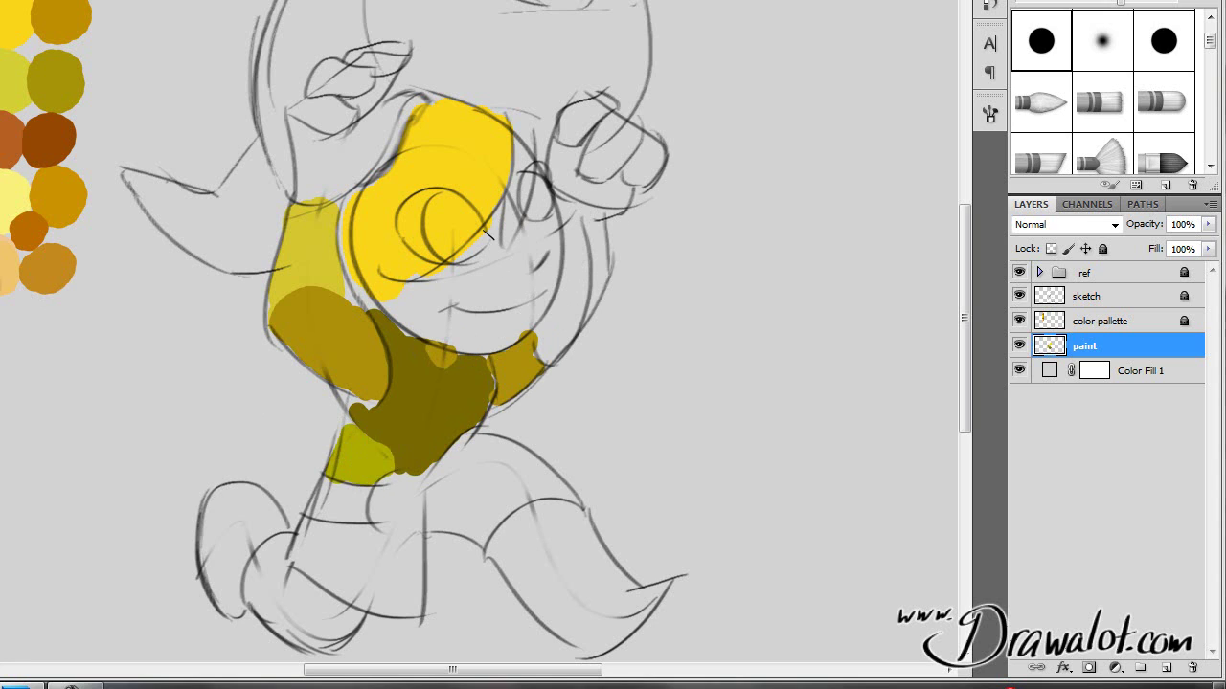
pyautogui.moveTo(508, 541)
pyautogui.mouseDown()
pyautogui.moveTo(505, 526)
pyautogui.moveTo(479, 522)
pyautogui.mouseUp()
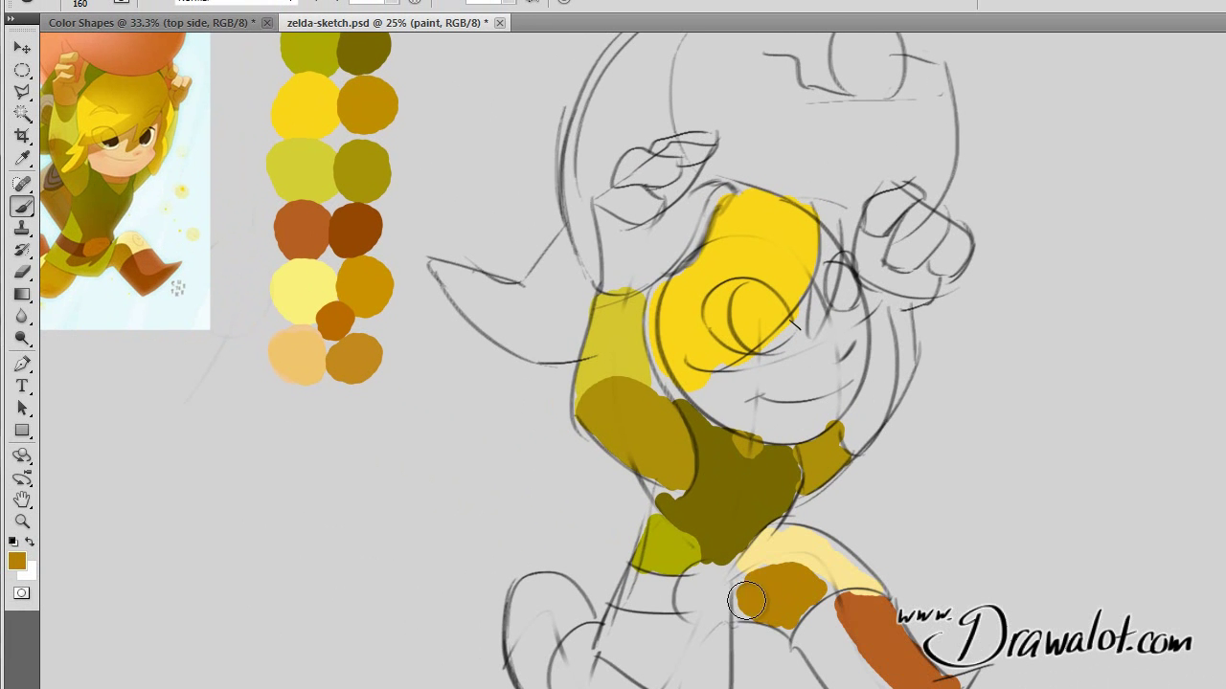
pyautogui.moveTo(741, 598); pyautogui.dragTo(746, 609)
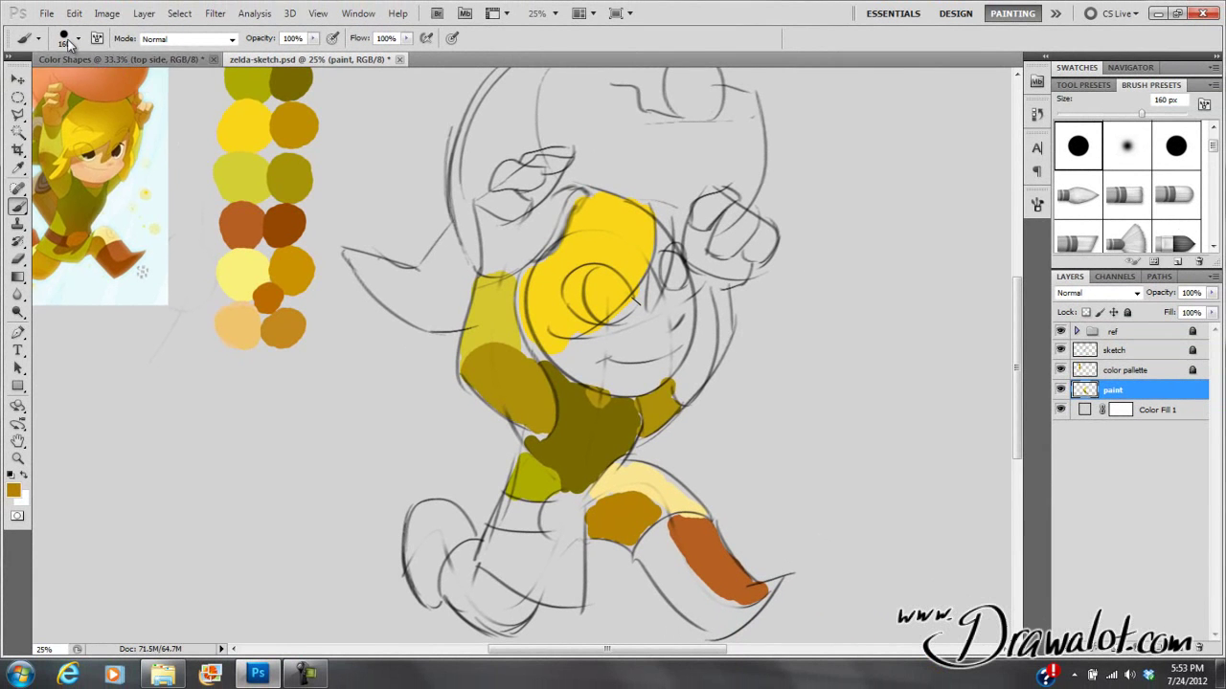
# Extend the ochre patch on the front leg to its lower outline with the 160 px brush.
pyautogui.click(78, 38)
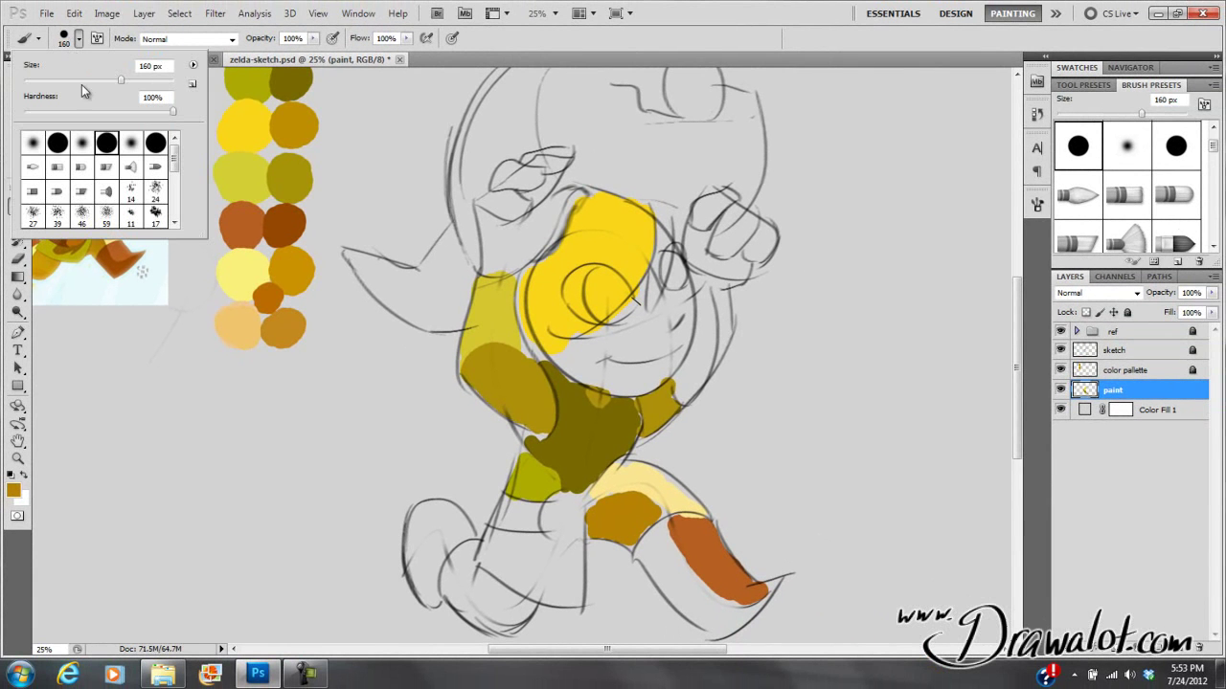
pyautogui.click(641, 519)
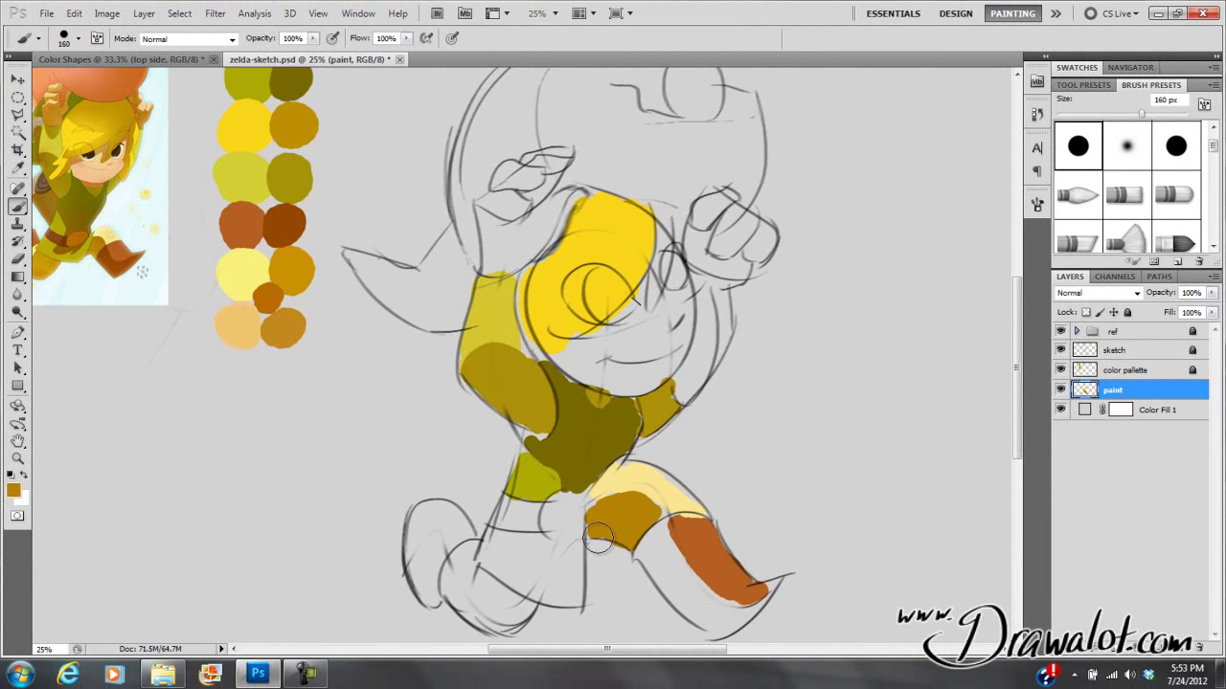
# Check the image's pixel dimensions, document size and resolution.
pyautogui.click(107, 12)
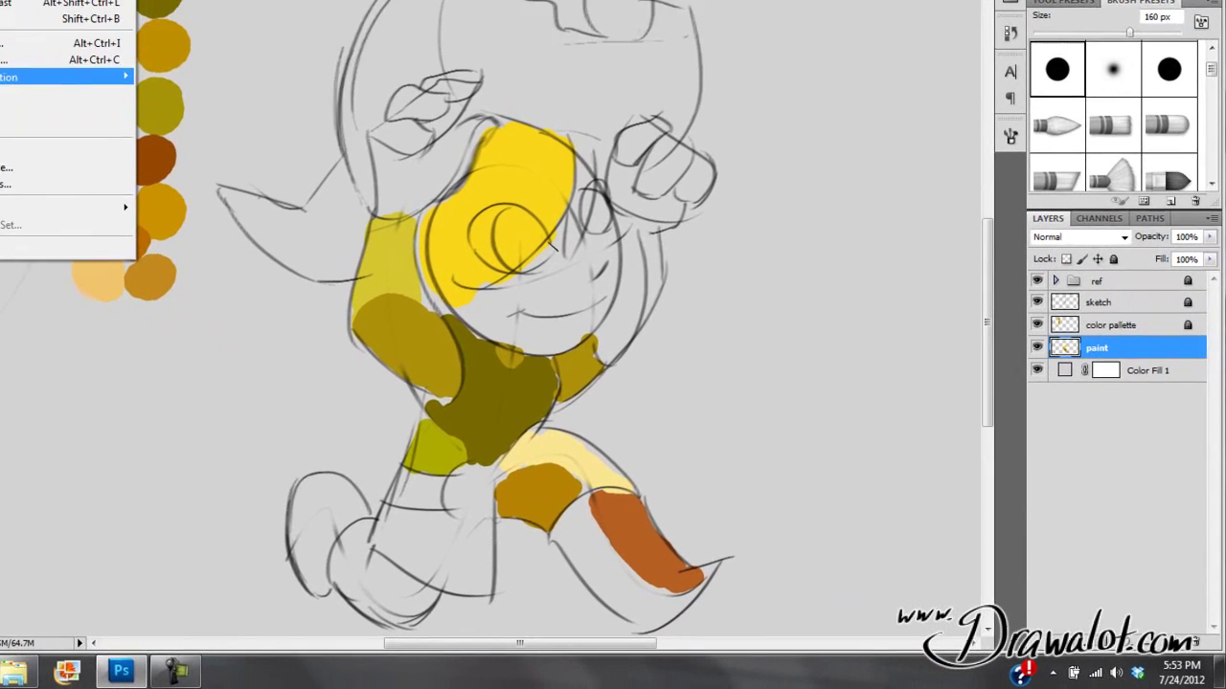
pyautogui.click(129, 121)
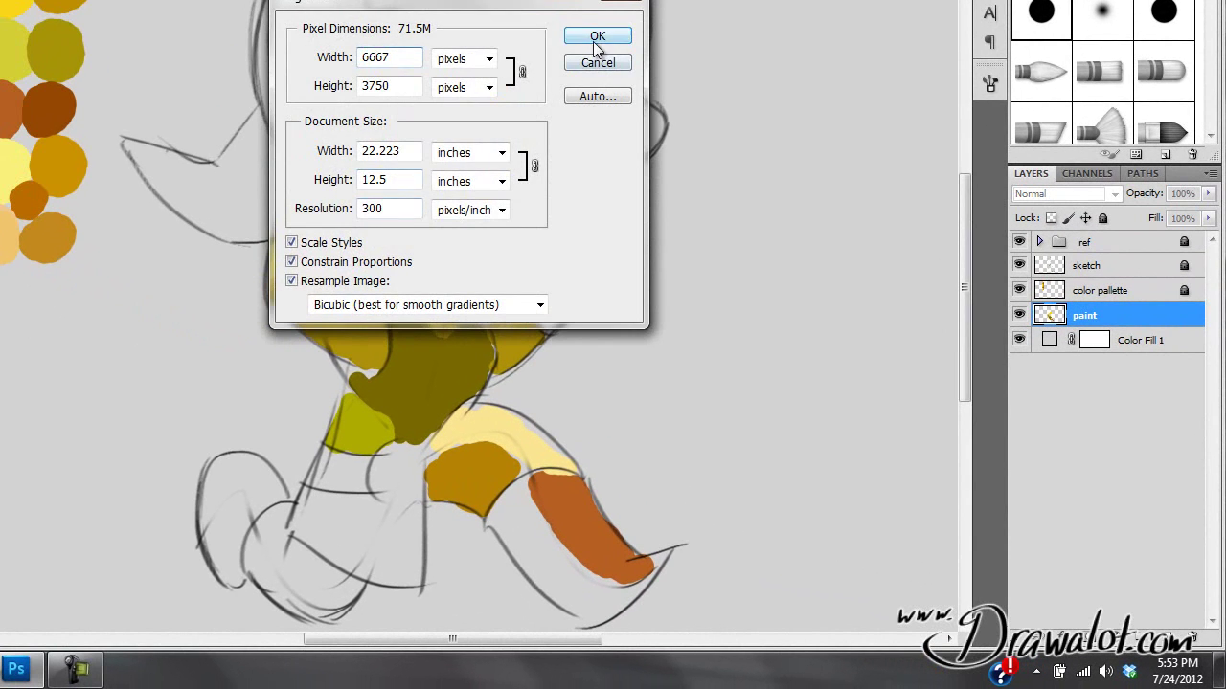
pyautogui.click(597, 38)
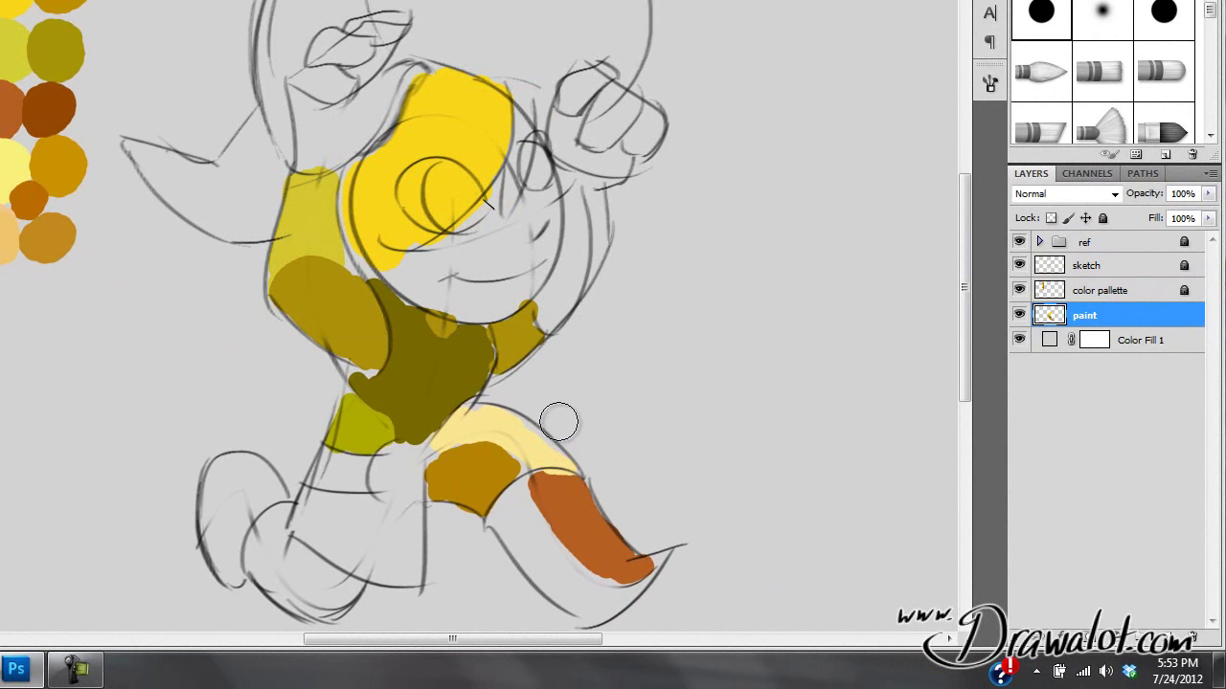
# Fill the shaded part of the front boot with the palette's dark brown and the face with the light skin tone.
pyautogui.keyDown('alt'); pyautogui.click(55, 103); pyautogui.keyUp('alt')
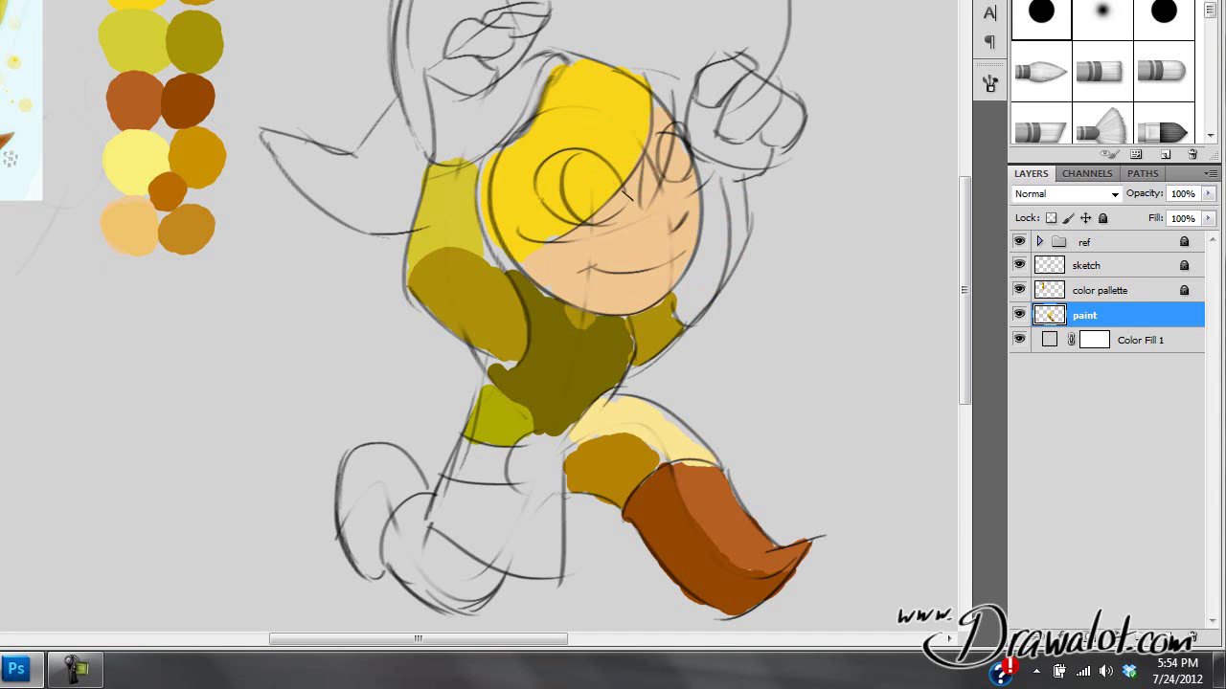
# Sample the hair's yellow as the background colour and swap it to the foreground.
pyautogui.click(0, 443)
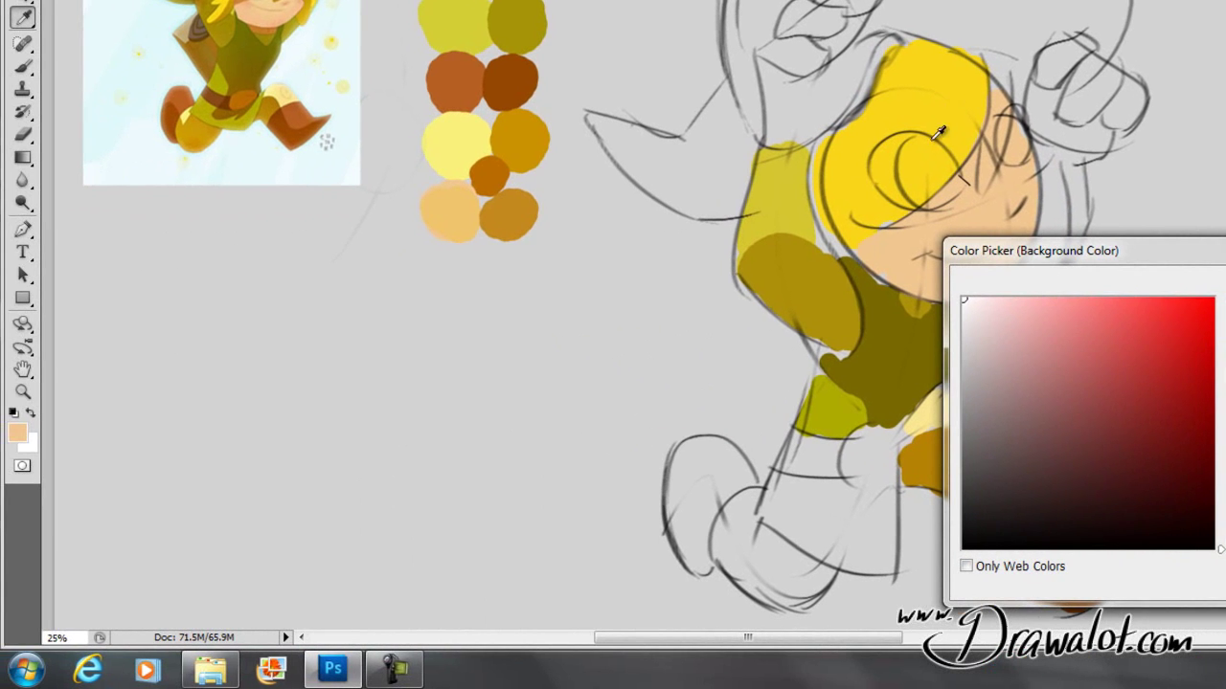
pyautogui.click(954, 123)
pyautogui.press('Return')
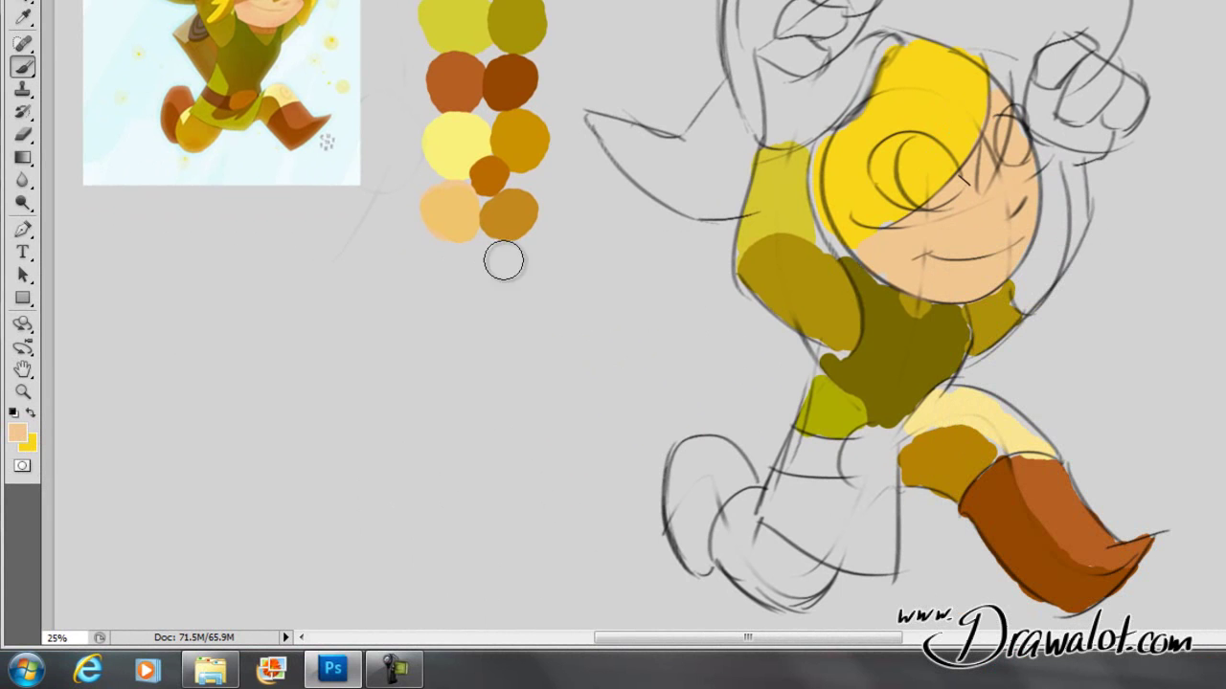
pyautogui.press('x')
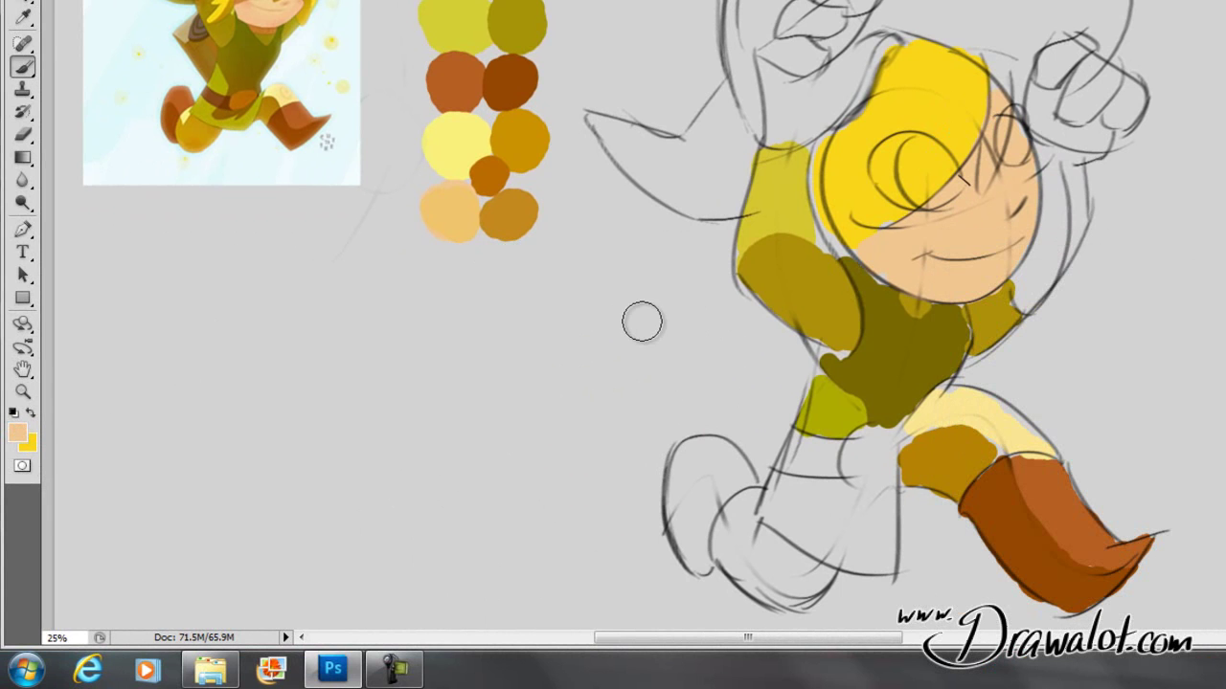
pyautogui.press('x')
# Set the background colour to black and swap it to the foreground.
pyautogui.click(33, 444)
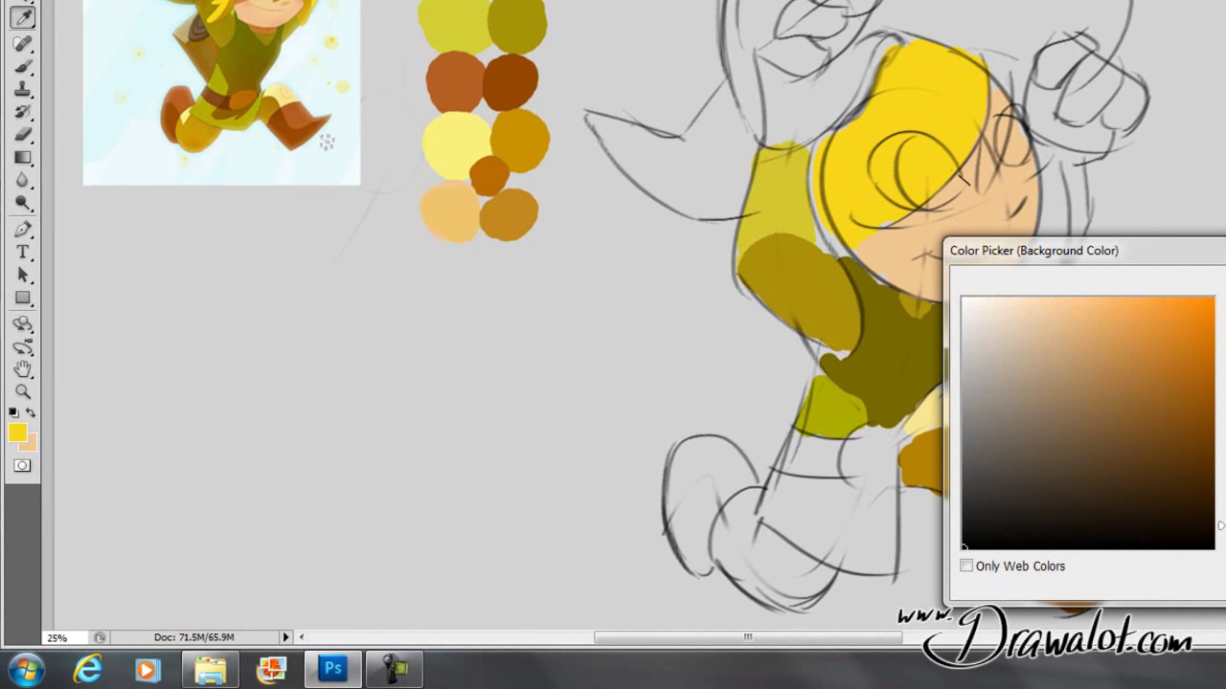
pyautogui.press('Return')
pyautogui.press('x')
pyautogui.press('x')
pyautogui.press('x')
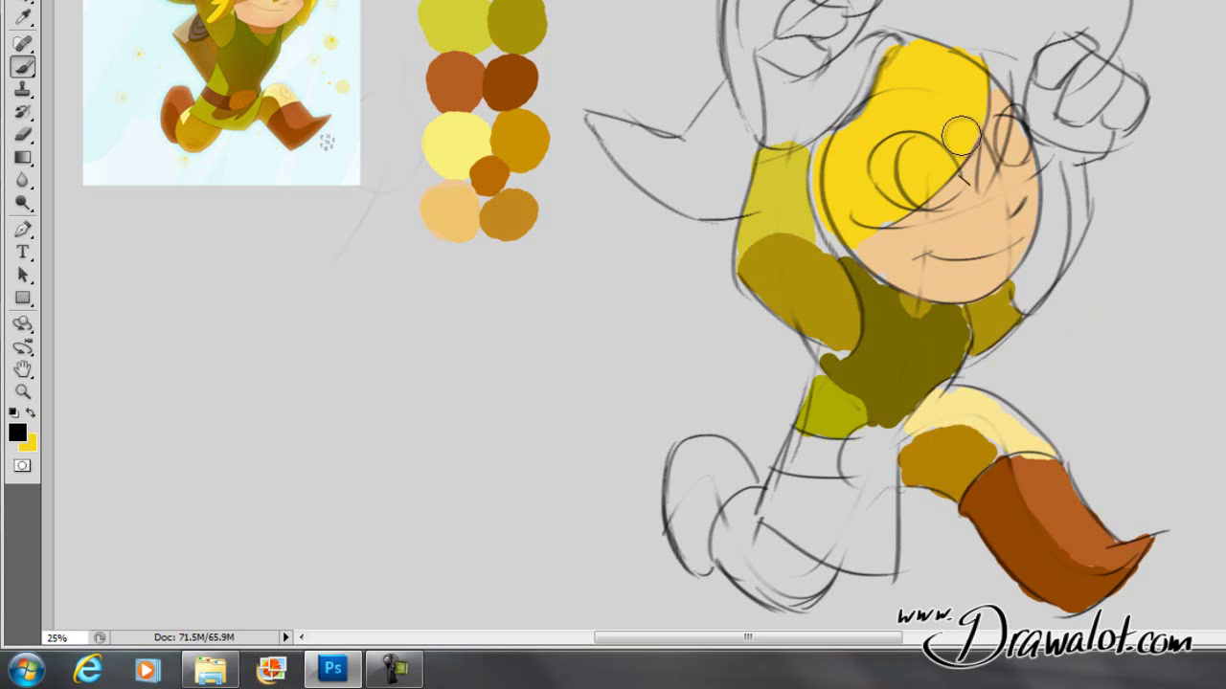
# Reduce the brush size to 21 px and fill in both eyes with black.
pyautogui.rightClick(944, 186)
pyautogui.moveTo(992, 230); pyautogui.dragTo(980, 230)
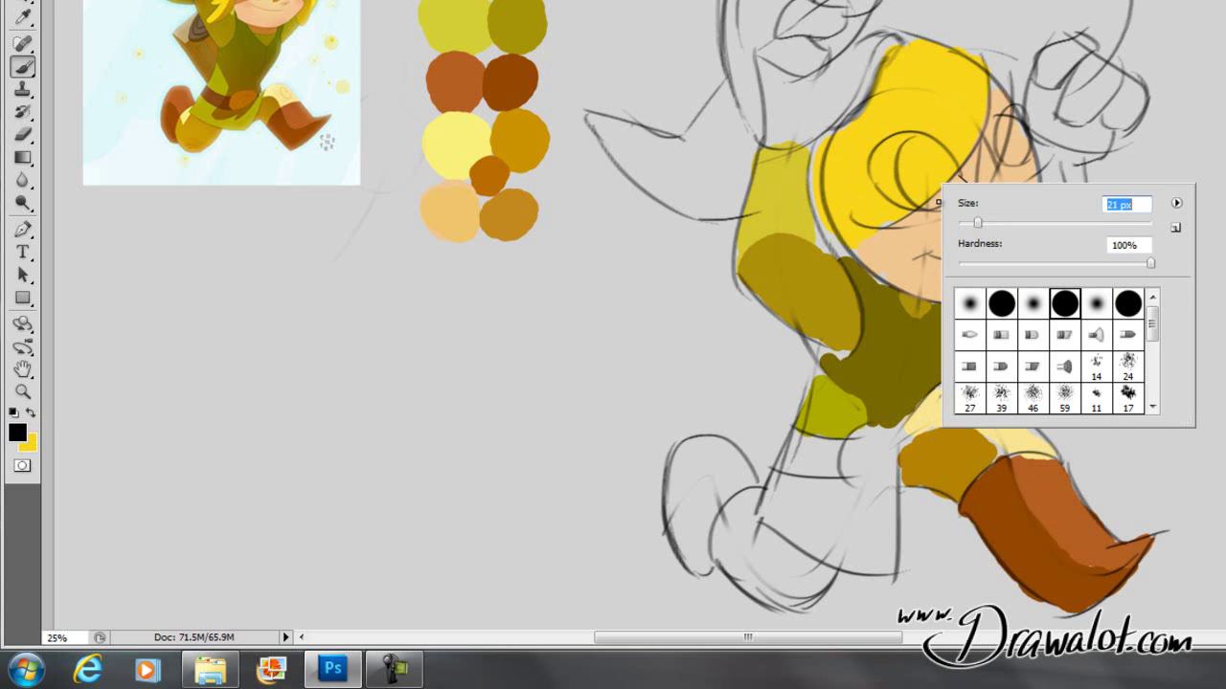
pyautogui.press('Return')
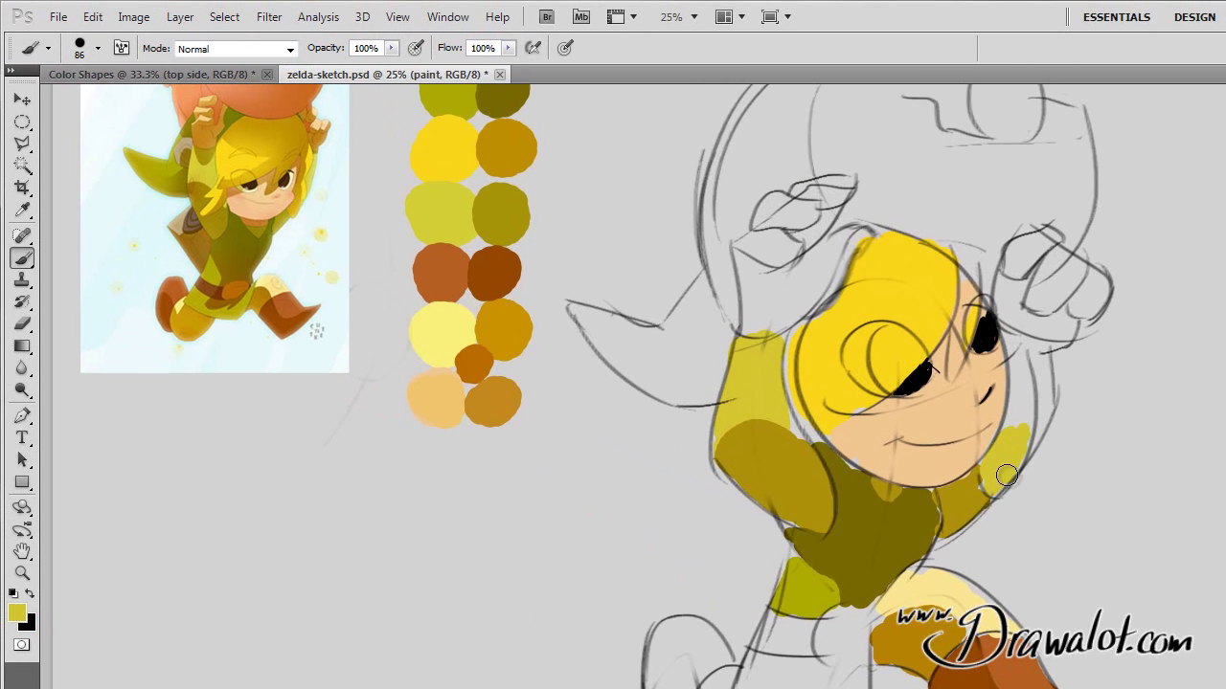
# Block in the far sleeve's upper part with yellow-green, and sample the tunic's olive and the face's skin tone.
pyautogui.moveTo(1005, 476)
pyautogui.mouseDown()
pyautogui.moveTo(1021, 436)
pyautogui.moveTo(1009, 444)
pyautogui.moveTo(1027, 402)
pyautogui.mouseUp()
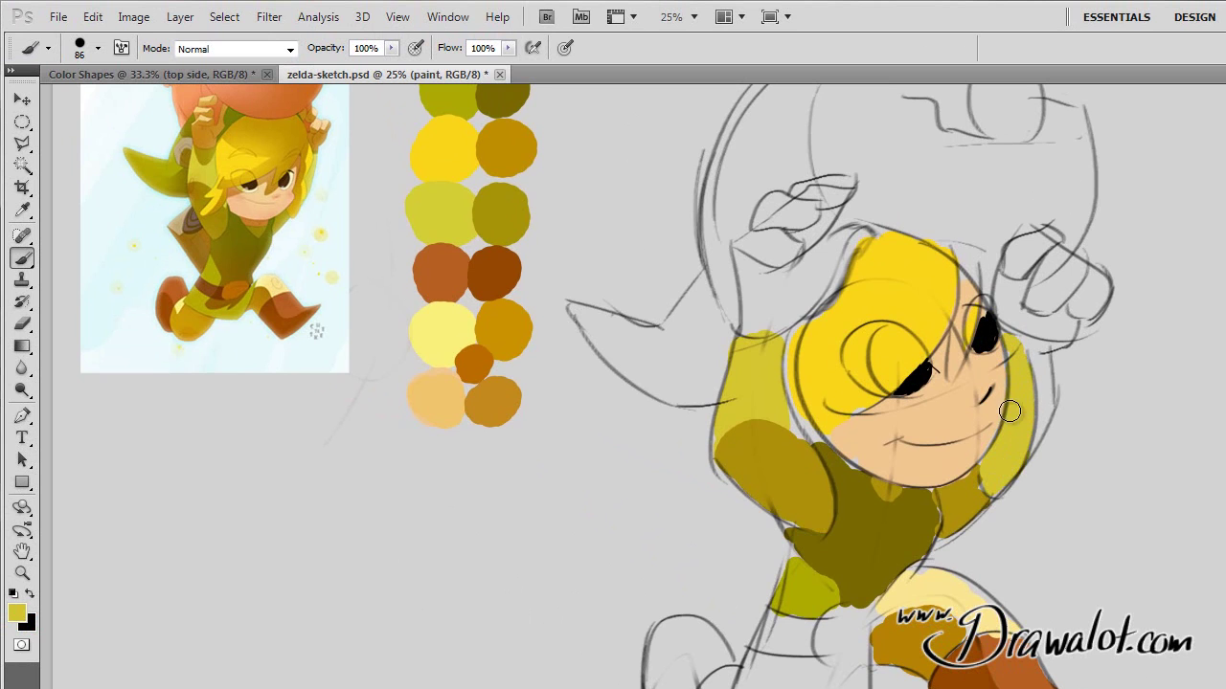
pyautogui.keyDown('alt'); pyautogui.click(843, 469); pyautogui.keyUp('alt')
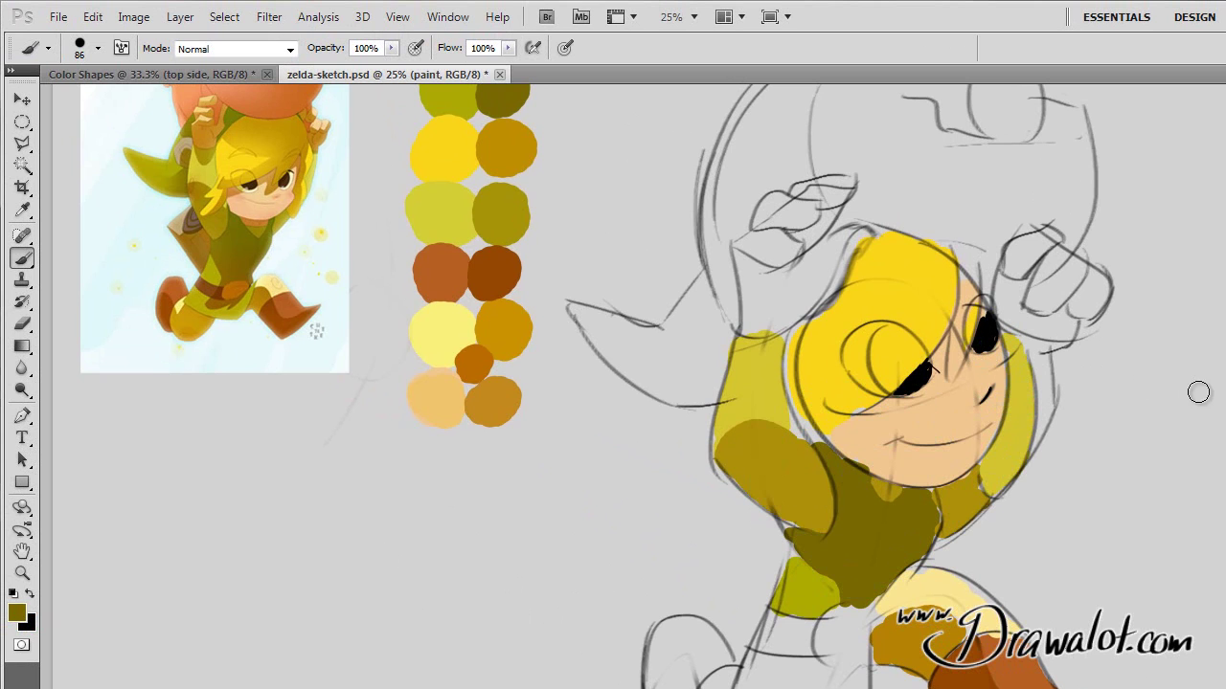
pyautogui.keyDown('alt'); pyautogui.click(863, 438); pyautogui.keyUp('alt')
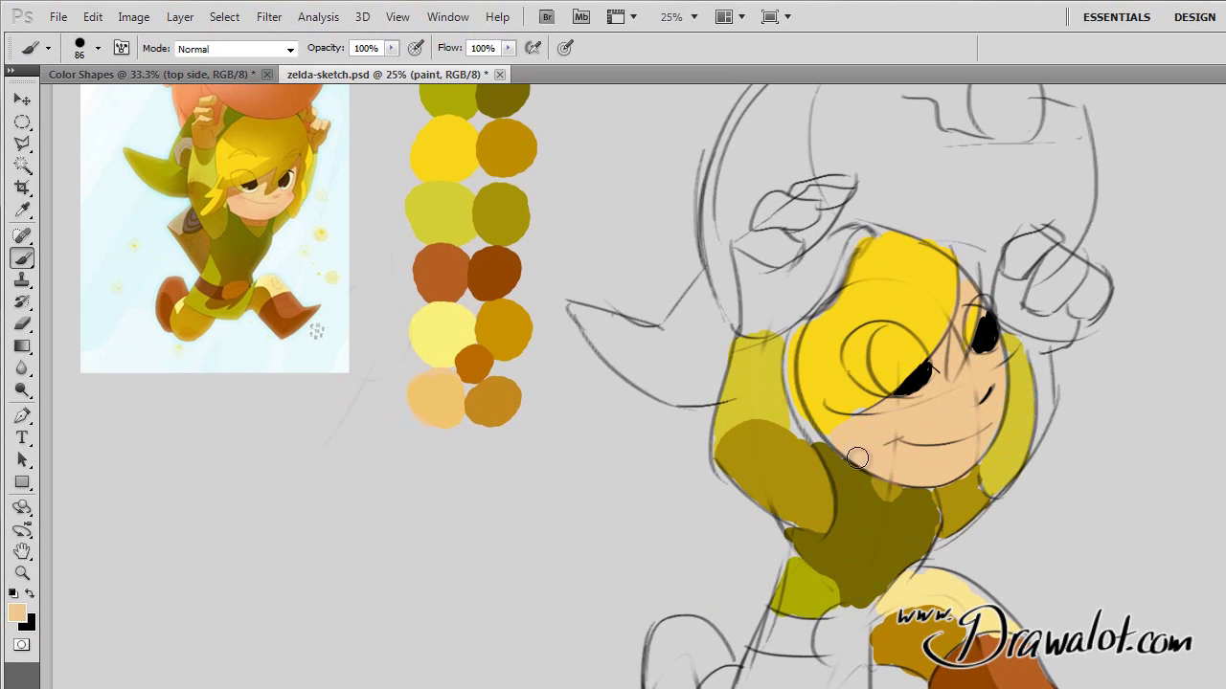
# Try the Magic Wand on the separate flat colour patches of the sleeves, hair and tunic.
pyautogui.click(24, 169)
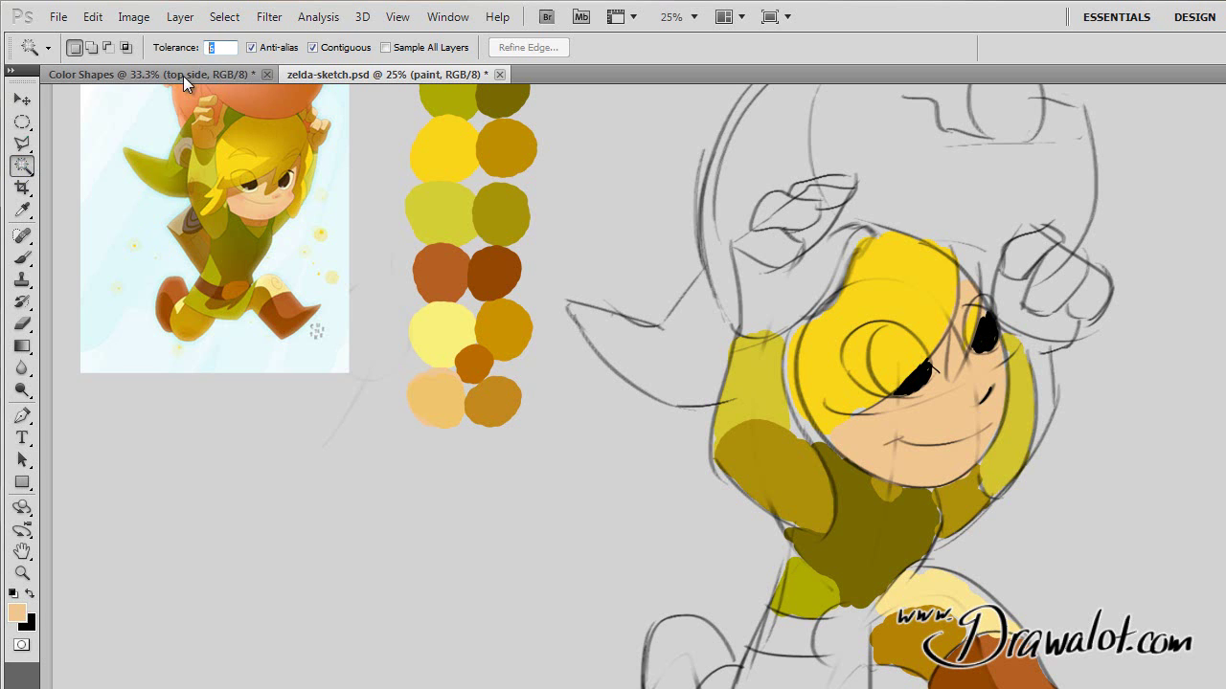
pyautogui.click(766, 467)
pyautogui.click(874, 542)
pyautogui.click(1017, 447)
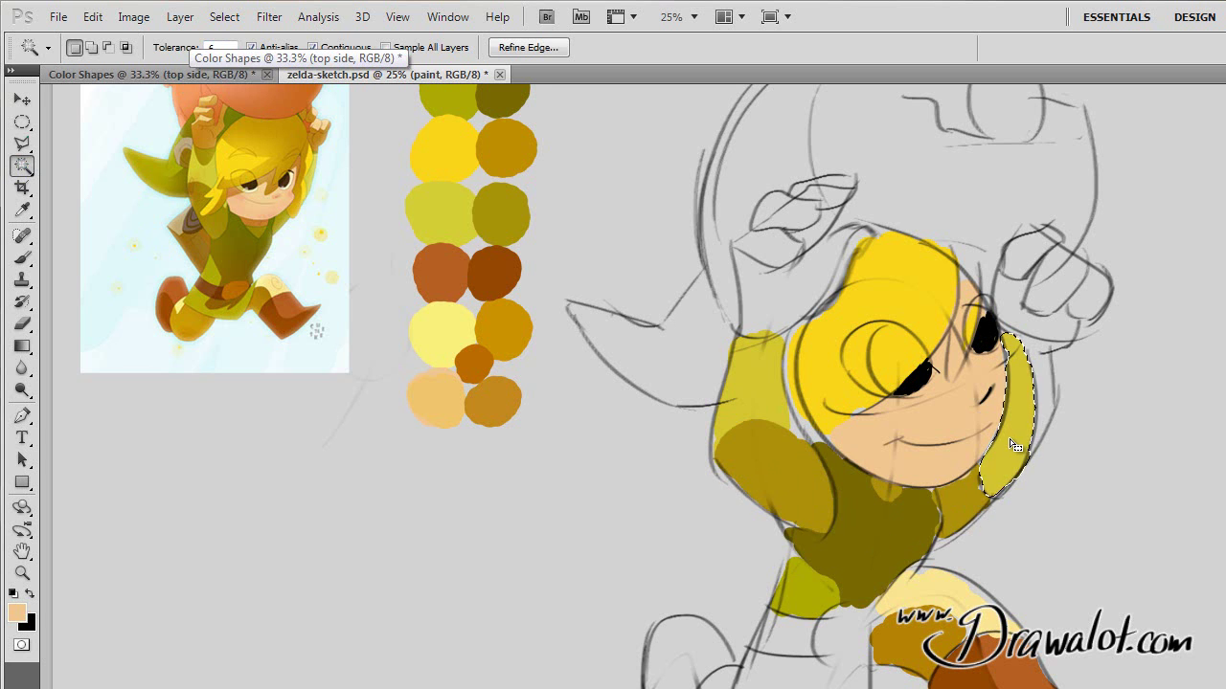
pyautogui.click(879, 324)
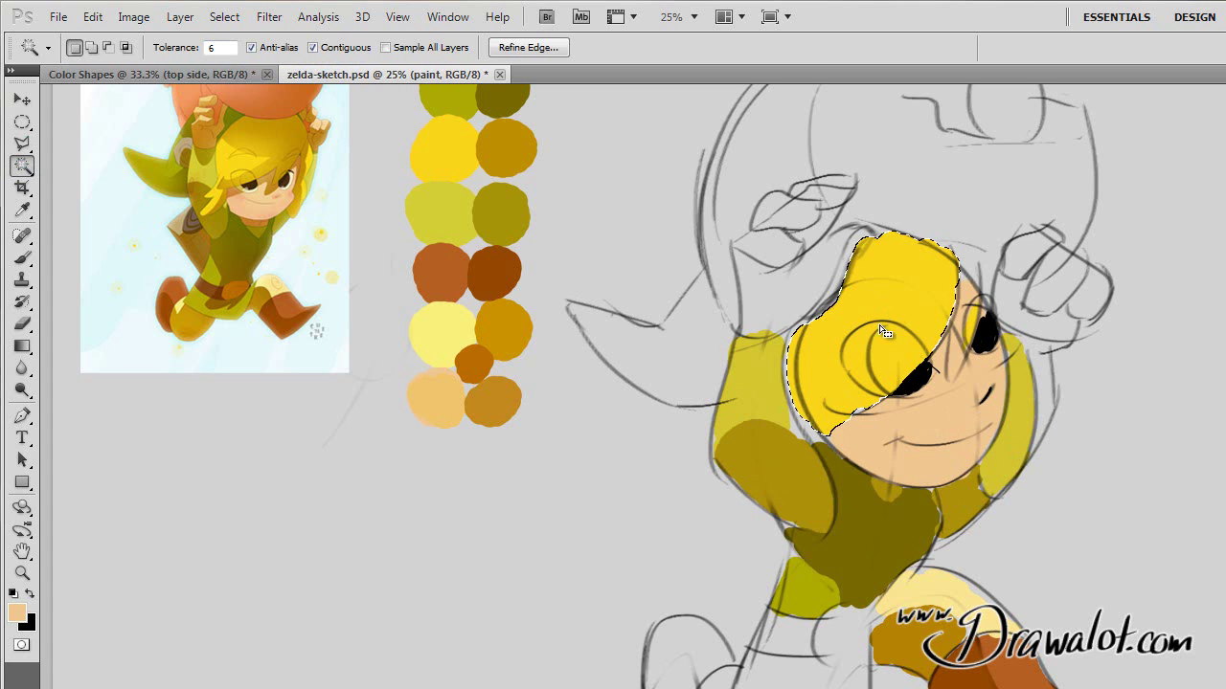
pyautogui.click(752, 383)
pyautogui.click(766, 478)
pyautogui.click(809, 586)
pyautogui.click(854, 558)
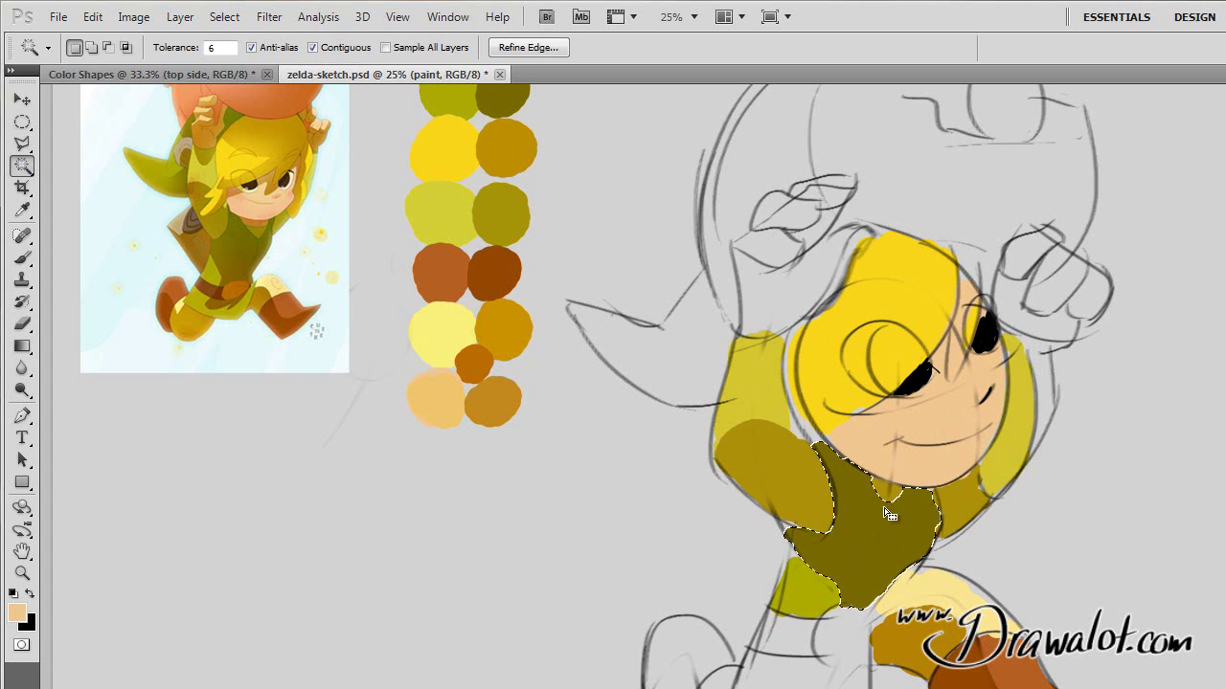
# Set the Magic Wand tolerance to 0 and select the raised sleeve's dark ochre patch.
pyautogui.doubleClick(221, 47)
pyautogui.write('0')
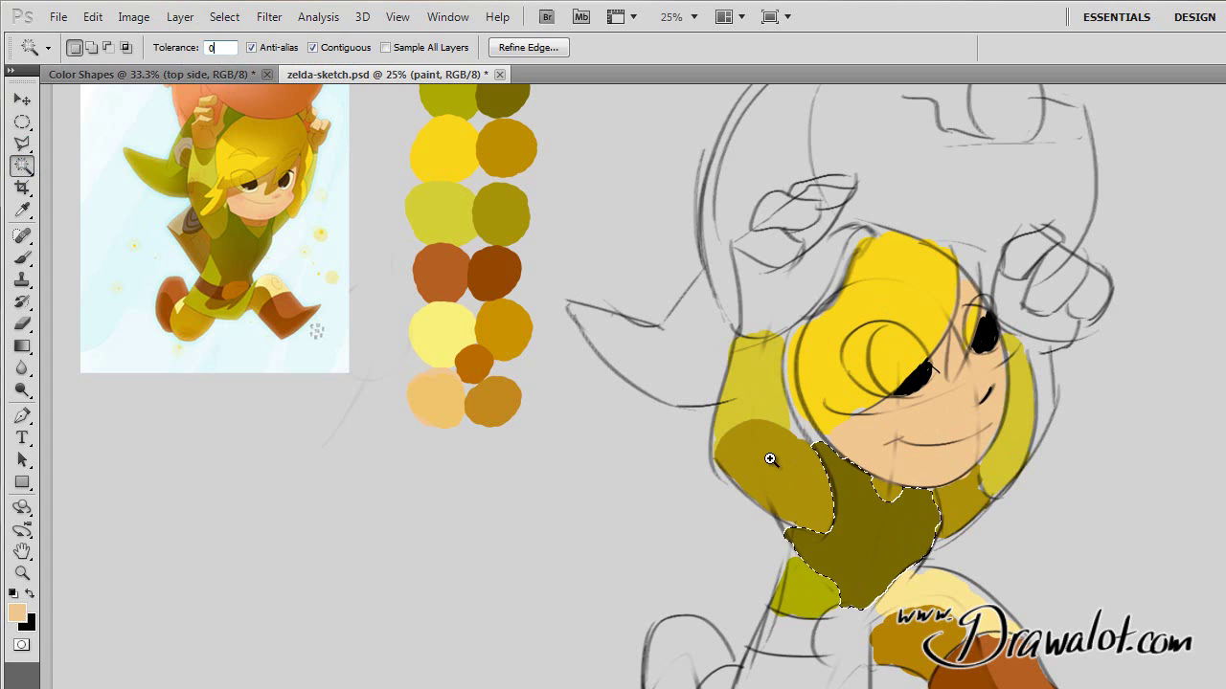
pyautogui.hotkey('ctrl', 'space')
pyautogui.moveTo(704, 436); pyautogui.dragTo(815, 478)
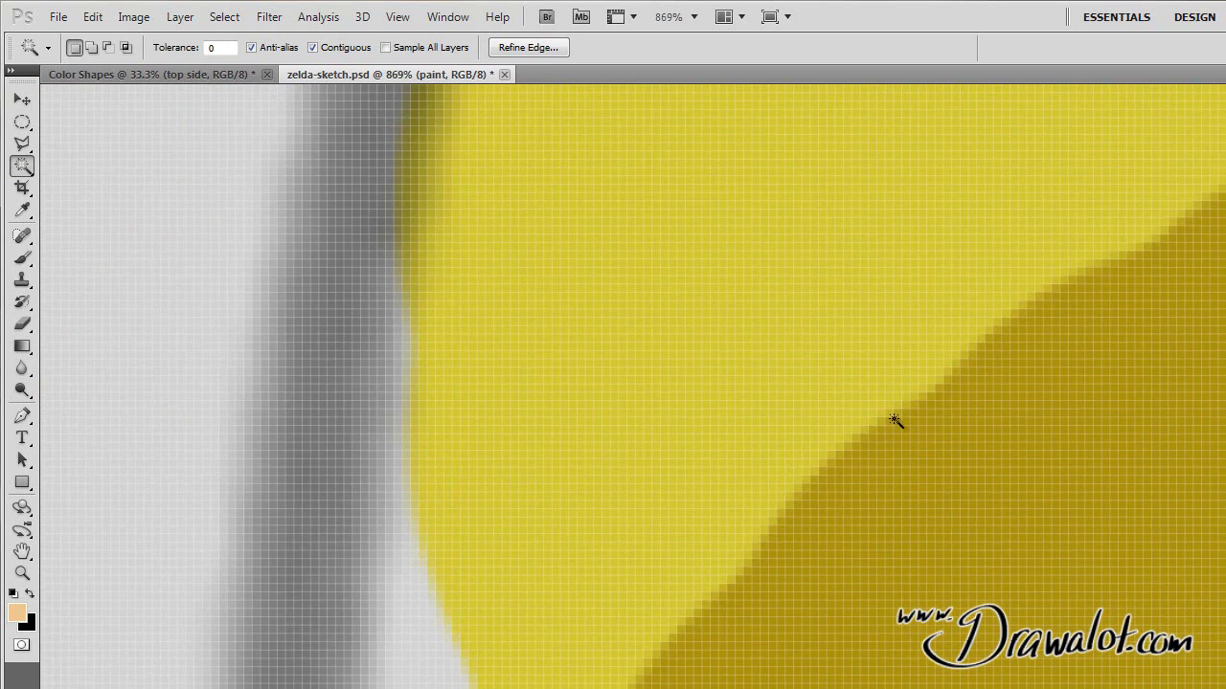
pyautogui.click(1045, 447)
# Raise the Magic Wand tolerance to 6 and finally to 22.
pyautogui.doubleClick(227, 48)
pyautogui.write('6')
pyautogui.press('Return')
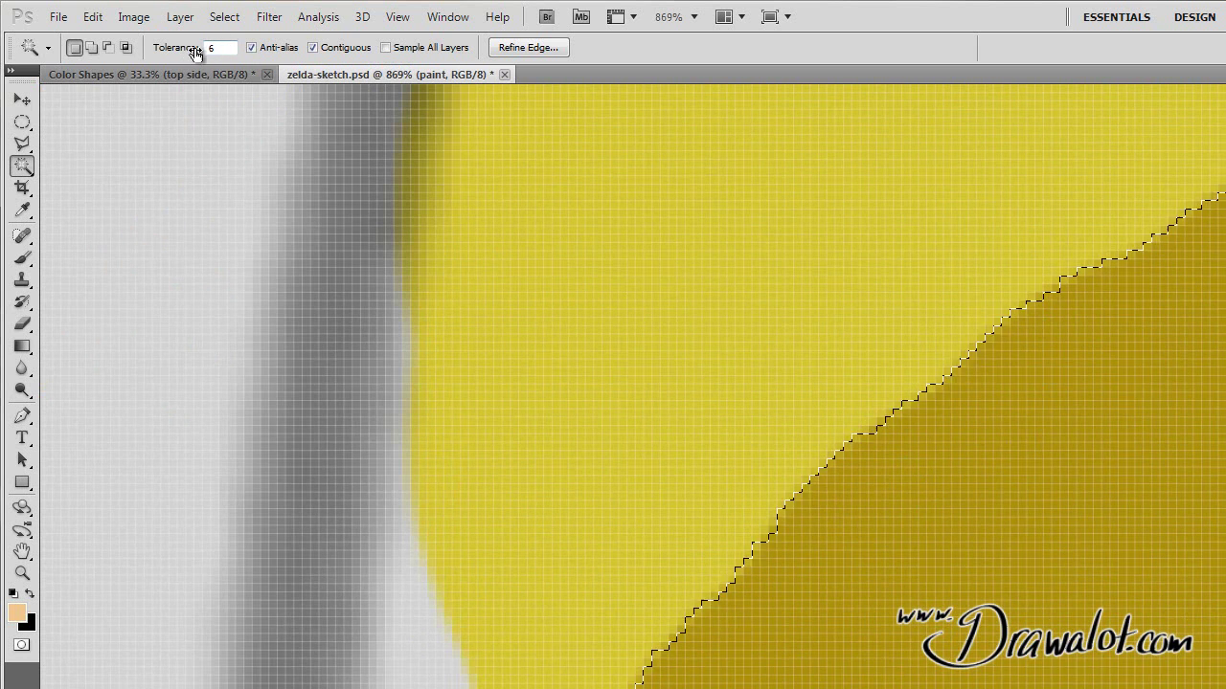
pyautogui.write('22')
pyautogui.press('Return')
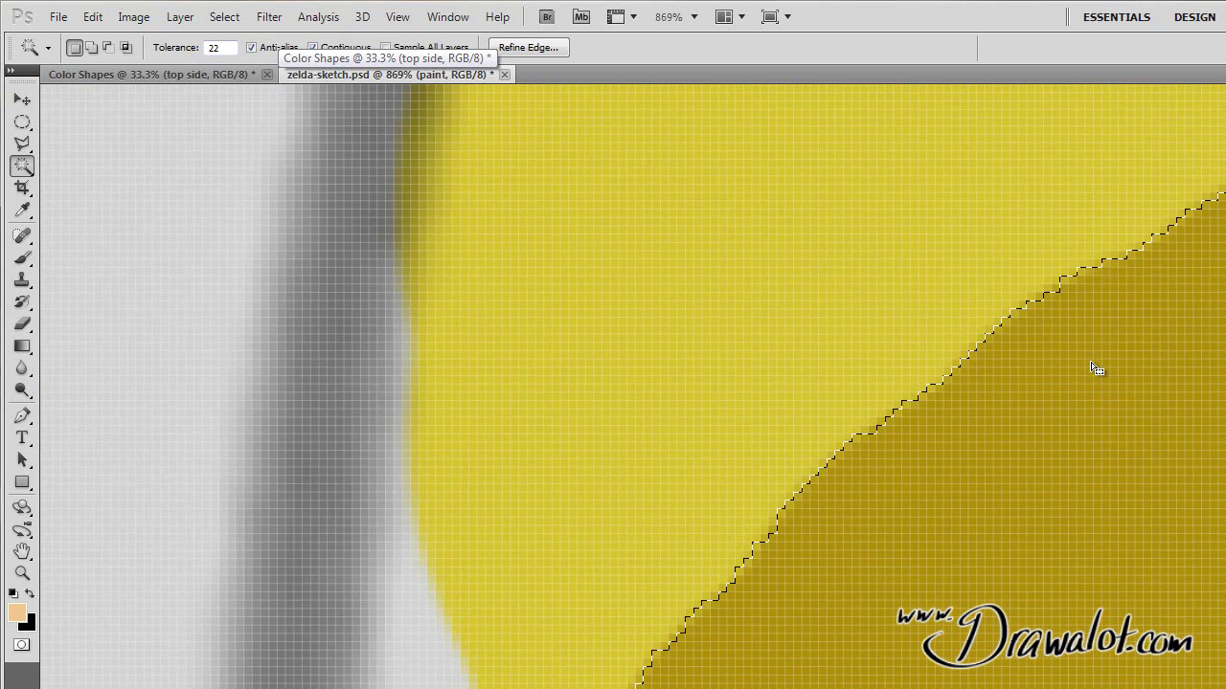
# Examine the raised sleeve's selection against the whole figure and preview it as a Quick Mask overlay.
pyautogui.keyDown('alt'); pyautogui.click(925, 432); pyautogui.keyUp('alt')
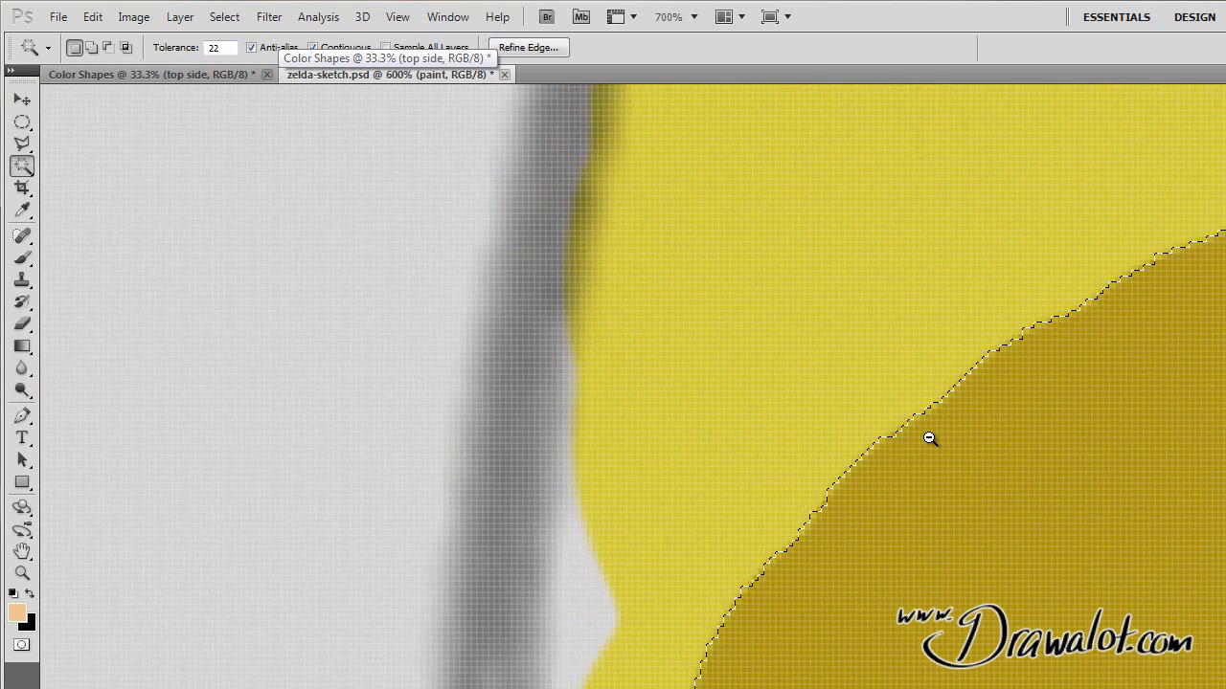
pyautogui.keyDown('alt'); pyautogui.click(932, 435); pyautogui.keyUp('alt')
pyautogui.keyDown('alt'); pyautogui.click(938, 432); pyautogui.keyUp('alt')
pyautogui.keyDown('alt'); pyautogui.click(976, 421); pyautogui.keyUp('alt')
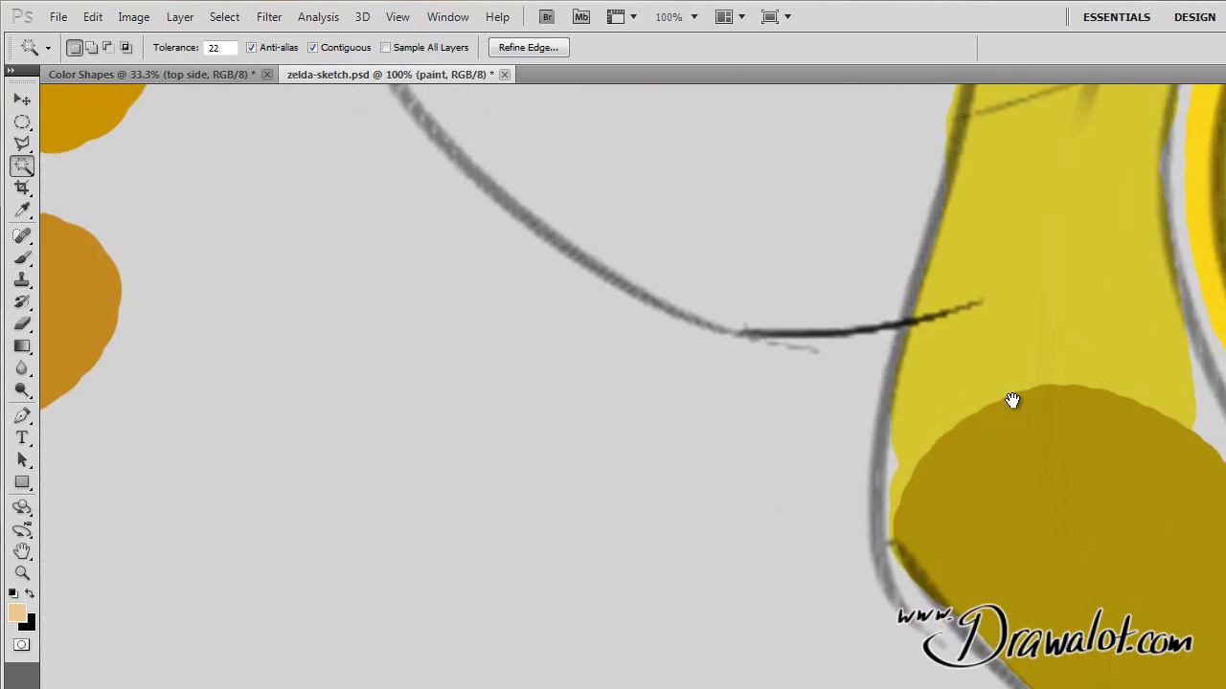
pyautogui.moveTo(1066, 405); pyautogui.dragTo(488, 391)
pyautogui.keyDown('alt'); pyautogui.click(800, 452); pyautogui.keyUp('alt')
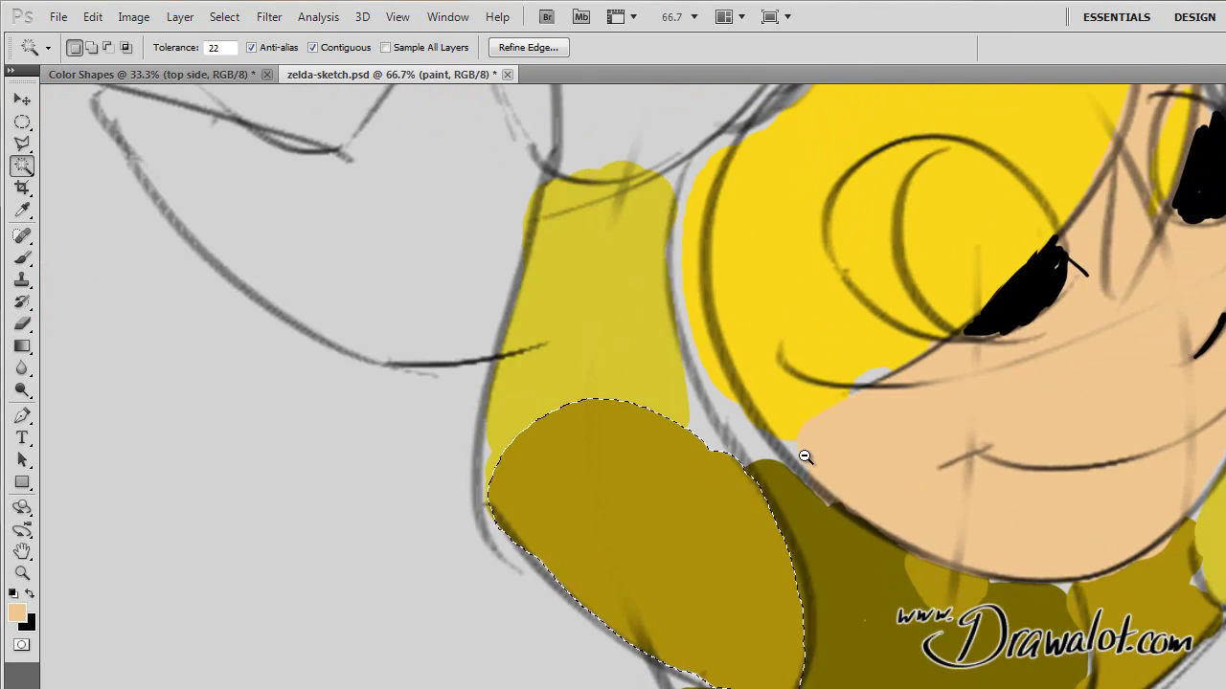
pyautogui.keyDown('alt'); pyautogui.click(814, 450); pyautogui.keyUp('alt')
pyautogui.keyDown('alt'); pyautogui.click(821, 445); pyautogui.keyUp('alt')
pyautogui.keyDown('alt'); pyautogui.click(820, 443); pyautogui.keyUp('alt')
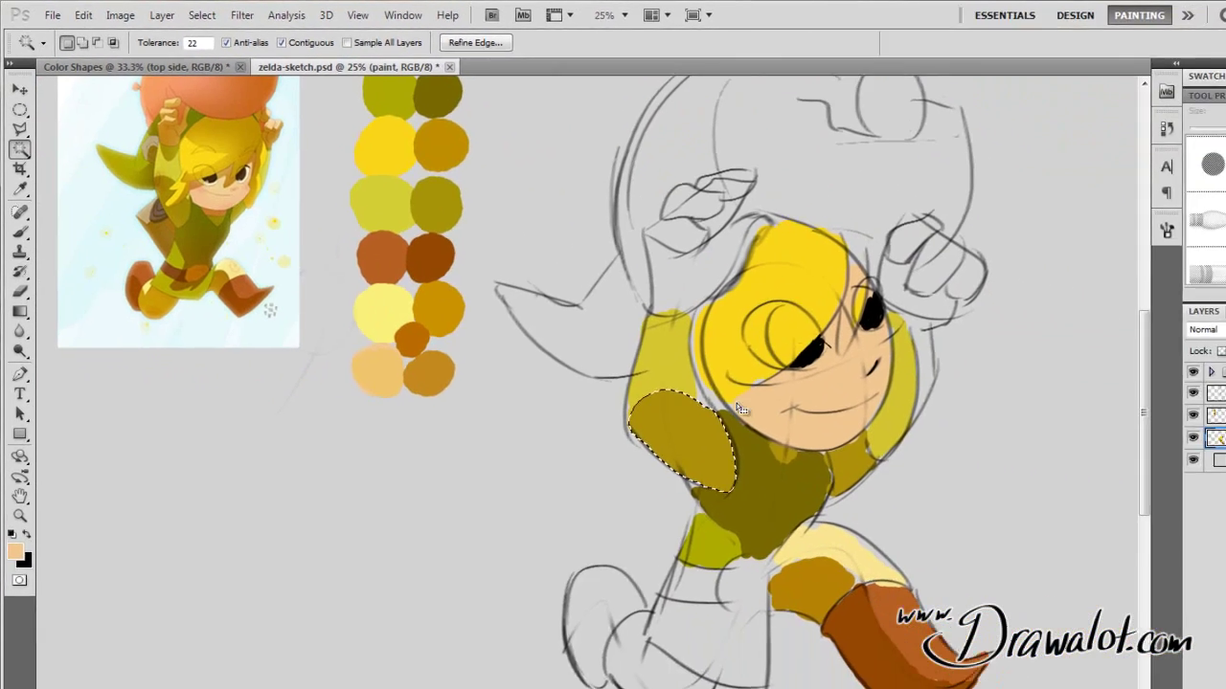
pyautogui.click(19, 596)
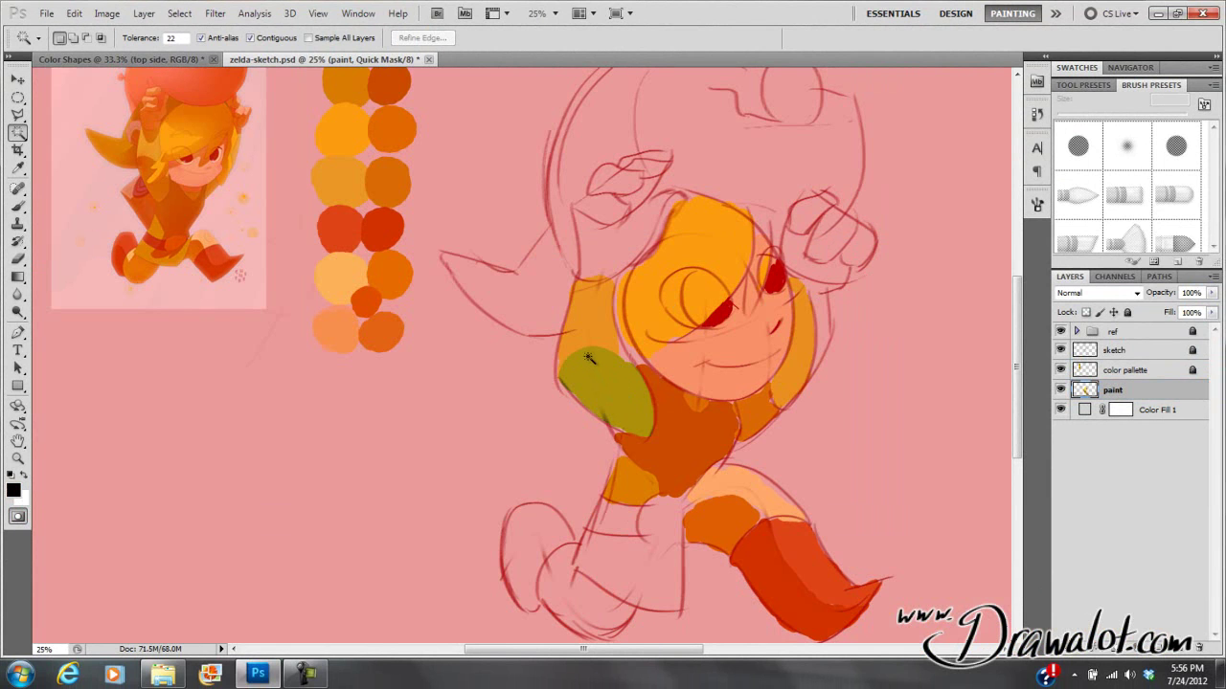
pyautogui.click(17, 516)
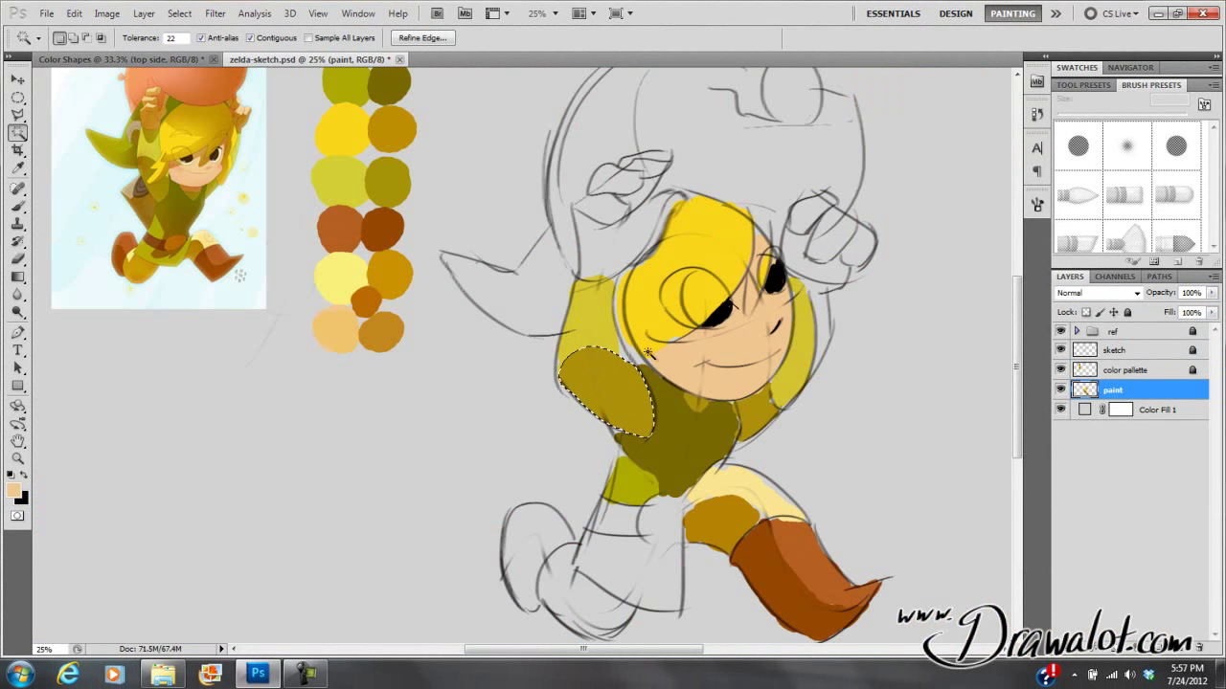
# Enter Quick Mask mode and set the Brush to 298 px with 0% hardness.
pyautogui.click(17, 517)
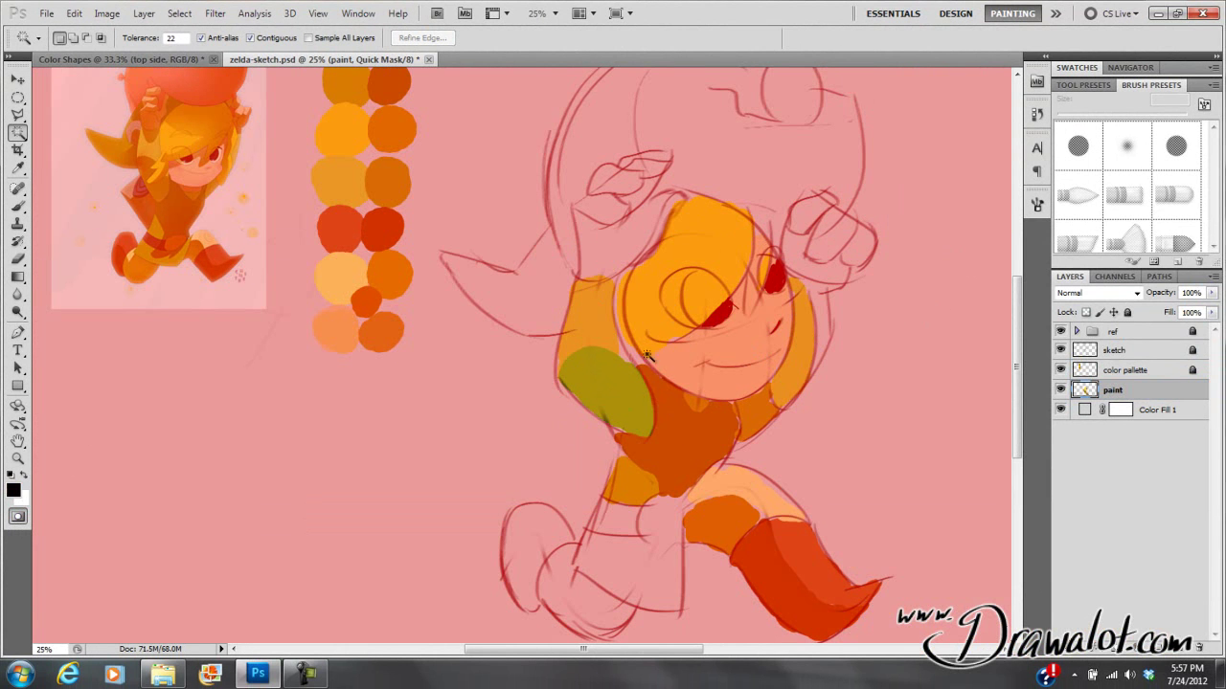
pyautogui.press('b')
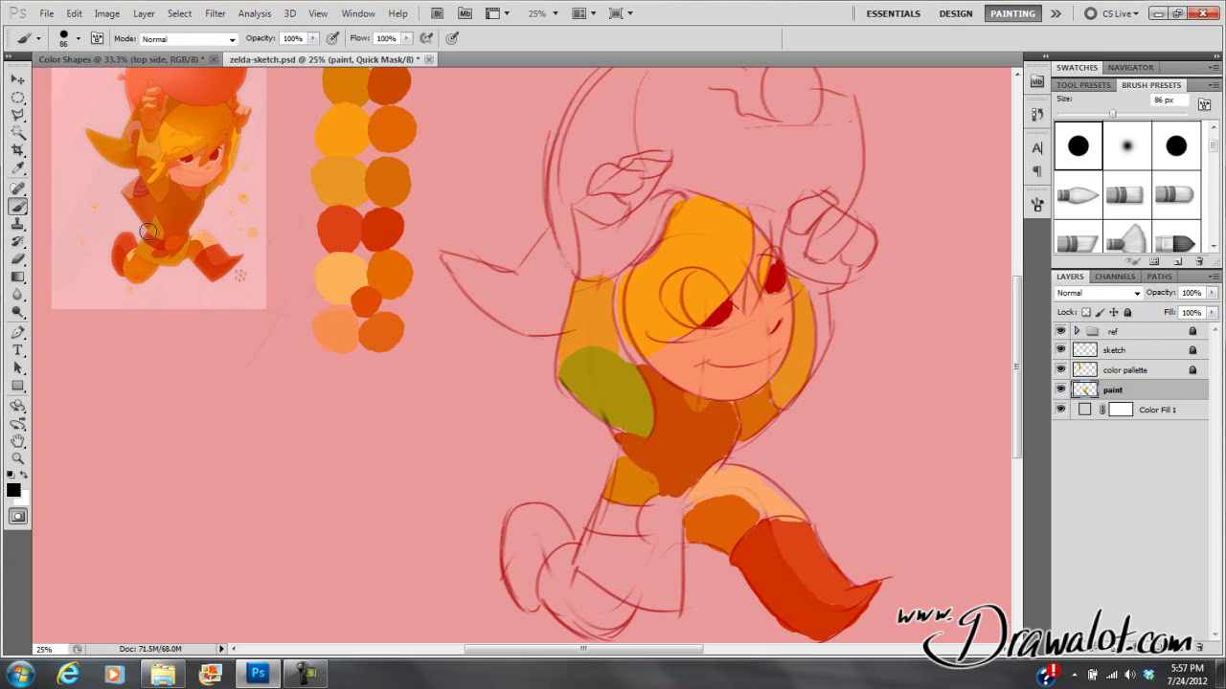
pyautogui.rightClick(565, 245)
pyautogui.moveTo(650, 287); pyautogui.dragTo(701, 288)
pyautogui.press('Return')
pyautogui.click(78, 40)
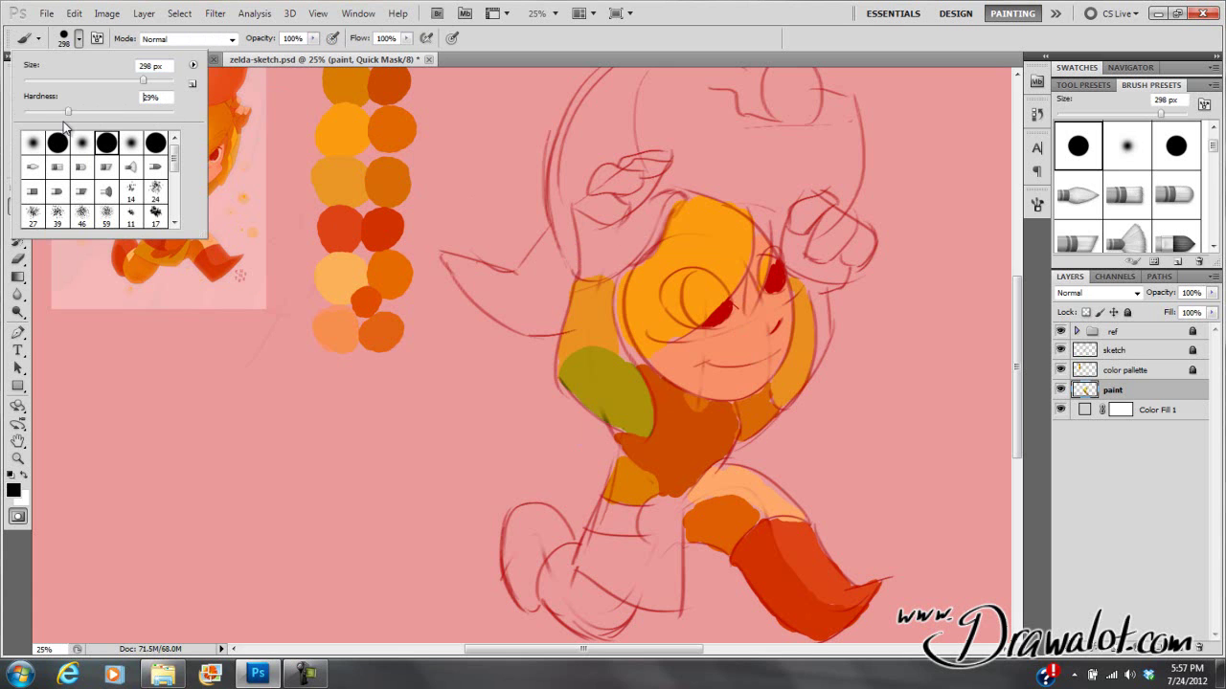
pyautogui.moveTo(24, 125); pyautogui.dragTo(29, 128)
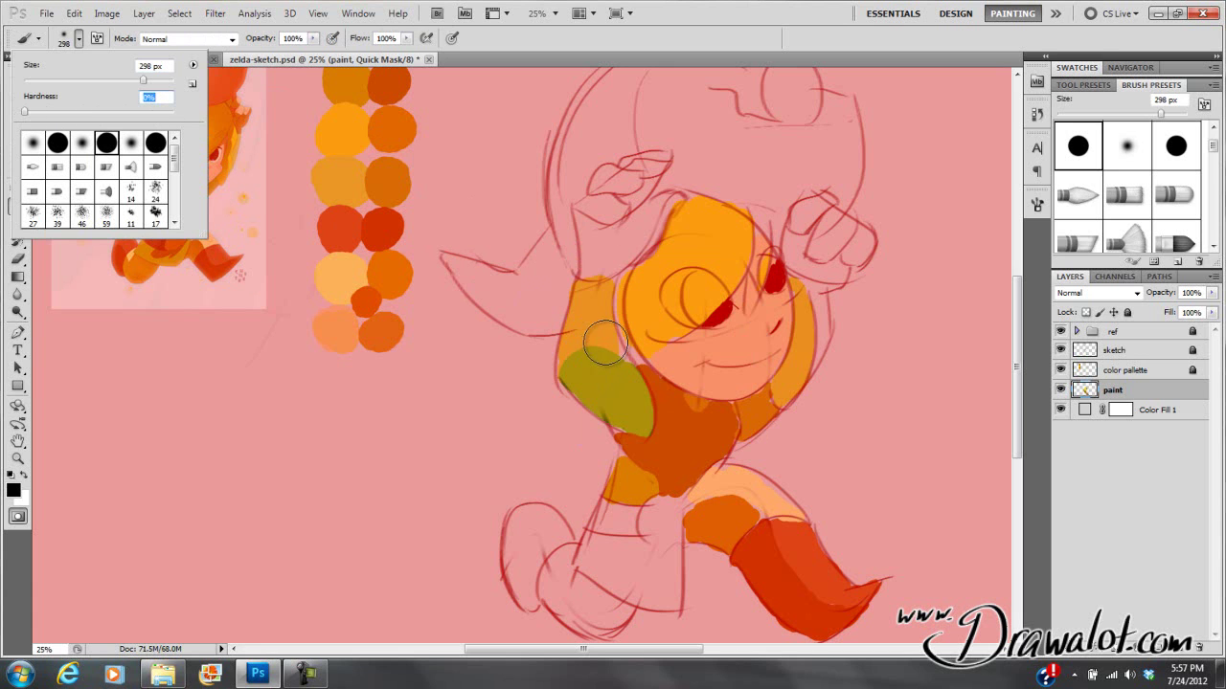
pyautogui.click(573, 40)
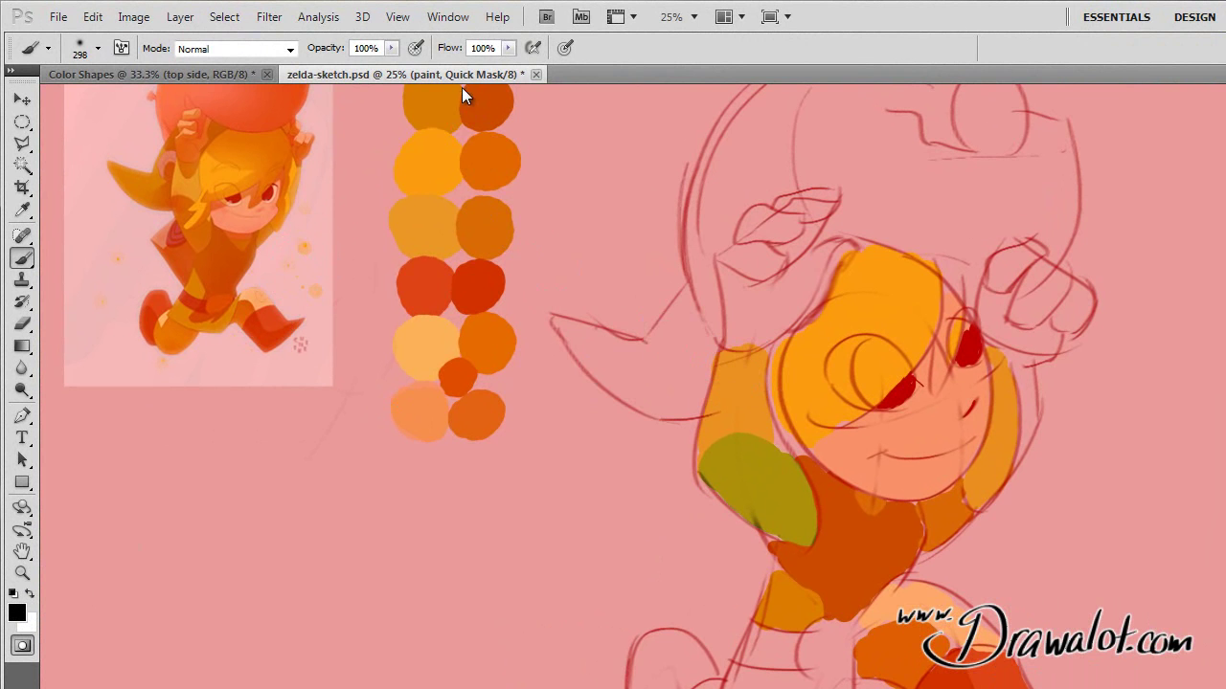
# Leave Quick Mask mode and try shading the selected sleeve patch with the Brush in black at 55% opacity.
pyautogui.moveTo(392, 55); pyautogui.dragTo(312, 80)
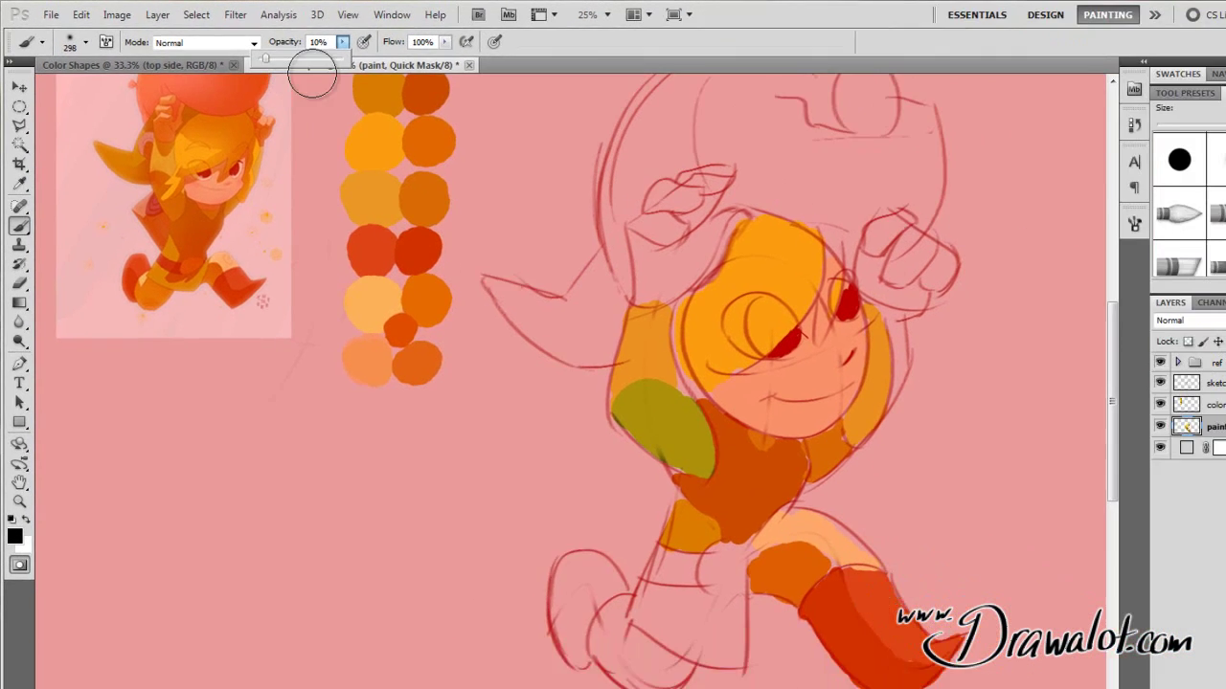
pyautogui.press('q')
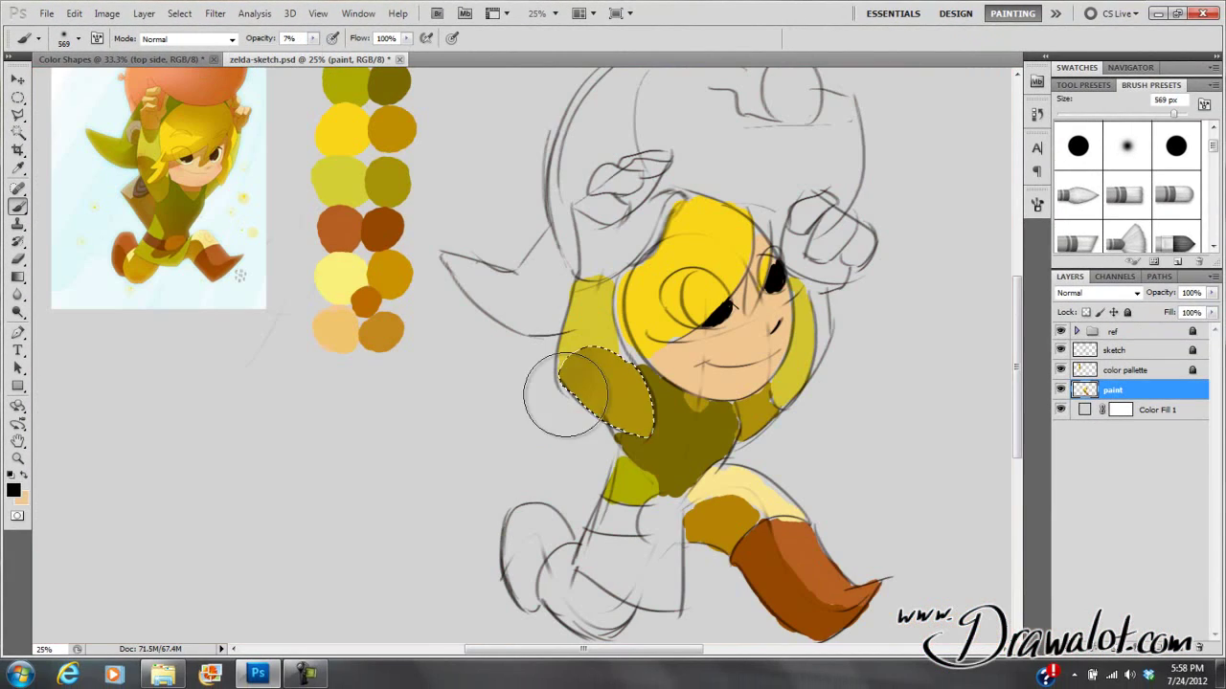
pyautogui.moveTo(313, 38)
pyautogui.mouseDown()
pyautogui.moveTo(314, 56)
pyautogui.moveTo(350, 59)
pyautogui.mouseUp()
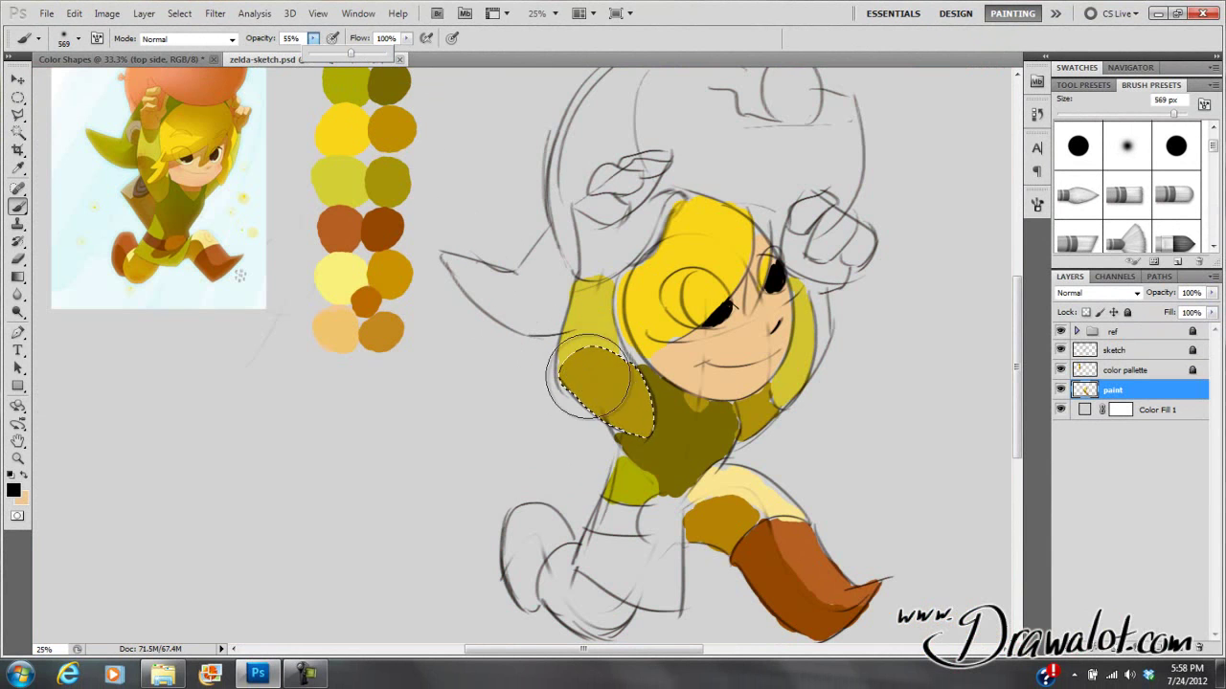
pyautogui.moveTo(611, 340); pyautogui.dragTo(556, 407)
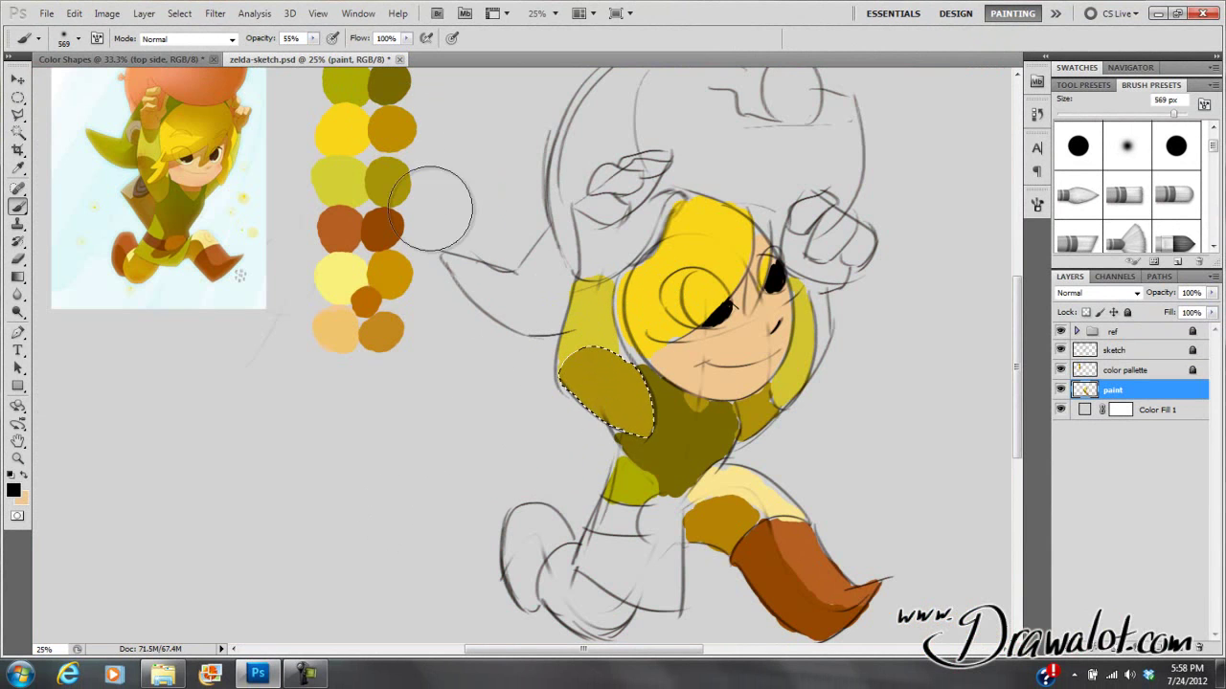
# Shade the outer edge of the selected sleeve patch in black with the Brush in Overlay mode at 25% opacity.
pyautogui.click(313, 40)
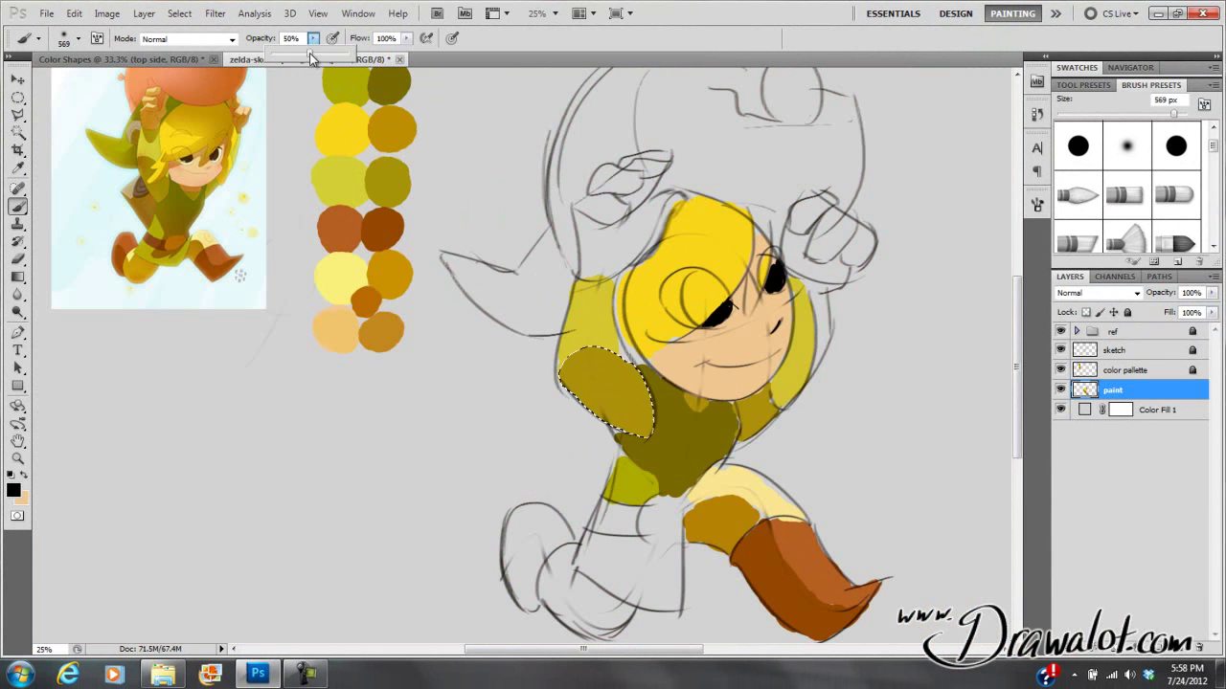
pyautogui.click(231, 39)
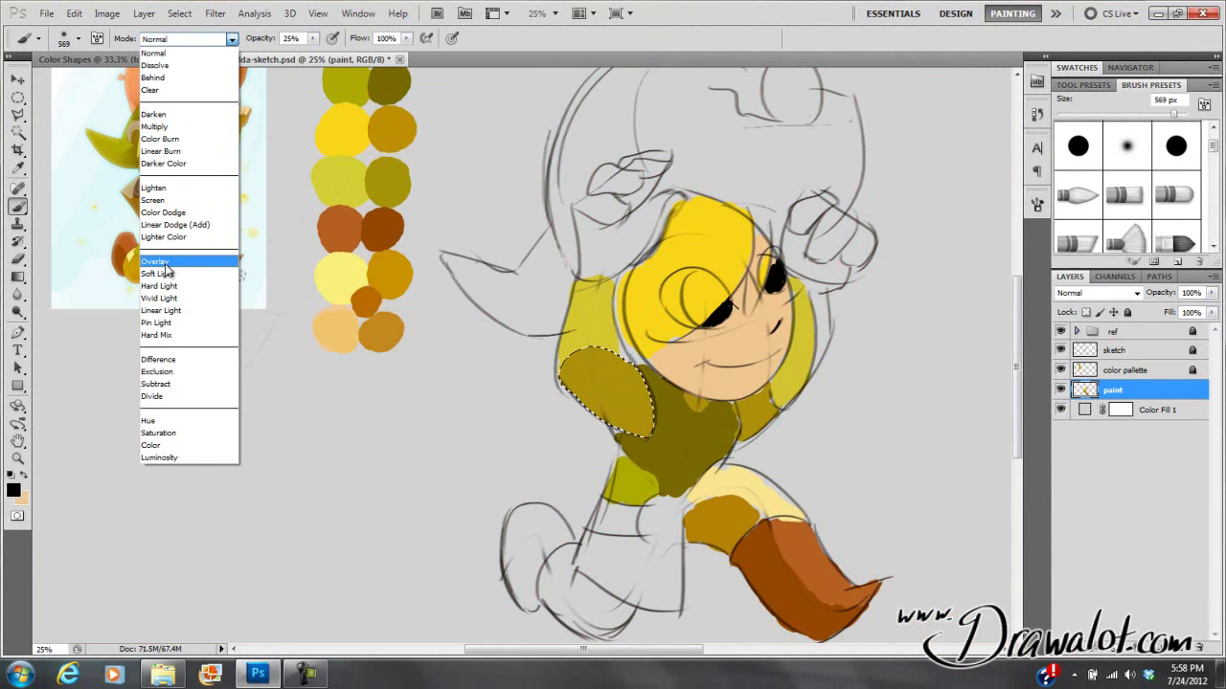
pyautogui.click(168, 257)
pyautogui.moveTo(582, 347)
pyautogui.mouseDown()
pyautogui.moveTo(537, 430)
pyautogui.moveTo(645, 330)
pyautogui.moveTo(535, 465)
pyautogui.mouseUp()
pyautogui.moveTo(465, 511)
pyautogui.mouseDown()
pyautogui.moveTo(613, 324)
pyautogui.moveTo(611, 311)
pyautogui.moveTo(438, 507)
pyautogui.moveTo(565, 316)
pyautogui.mouseUp()
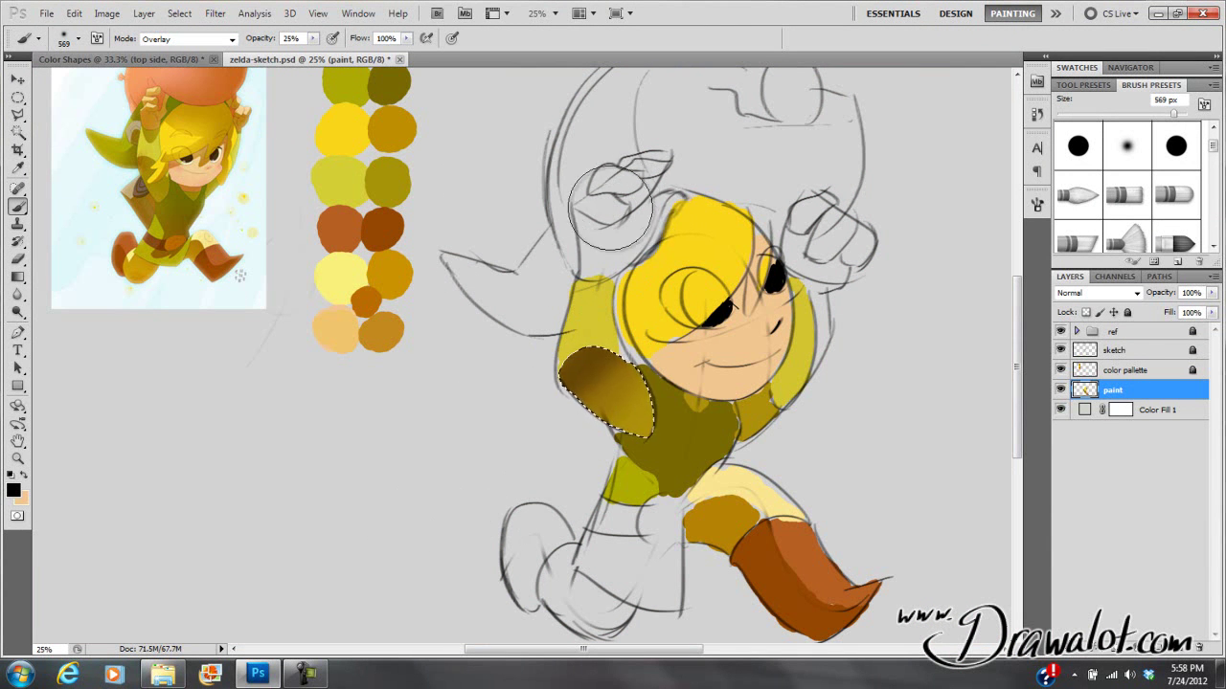
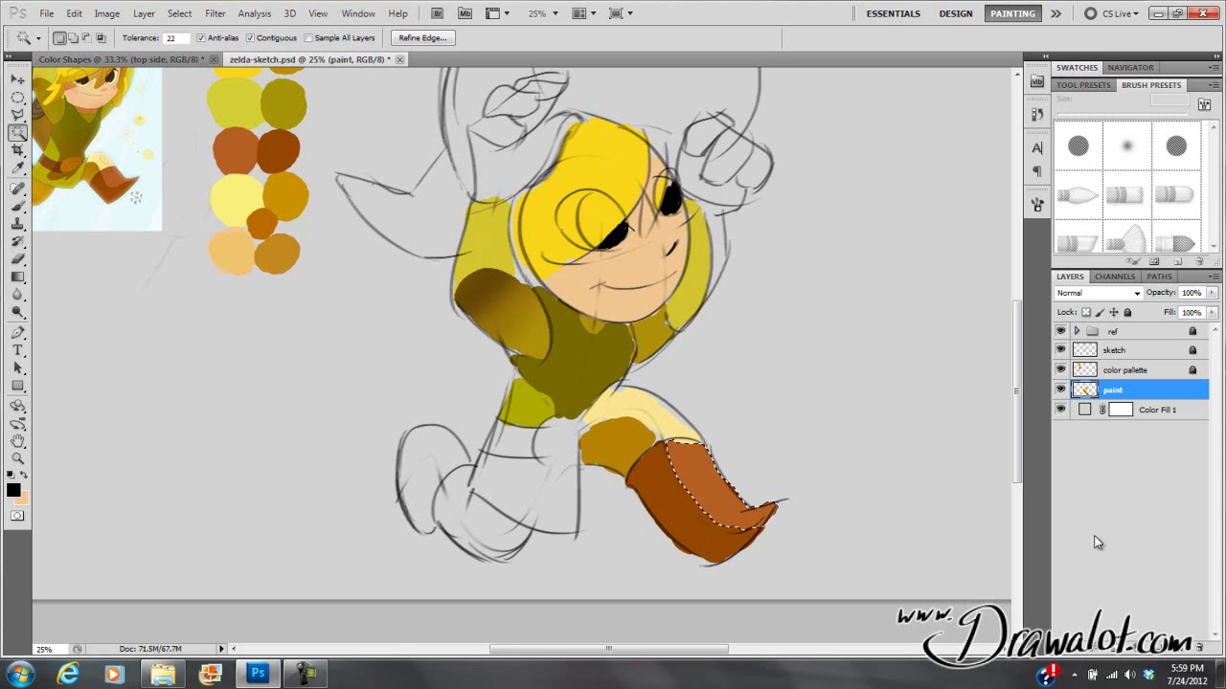
# Create a new layer above the paint layer and give it a layer mask from the boot's light brown selection.
pyautogui.click(1179, 648)
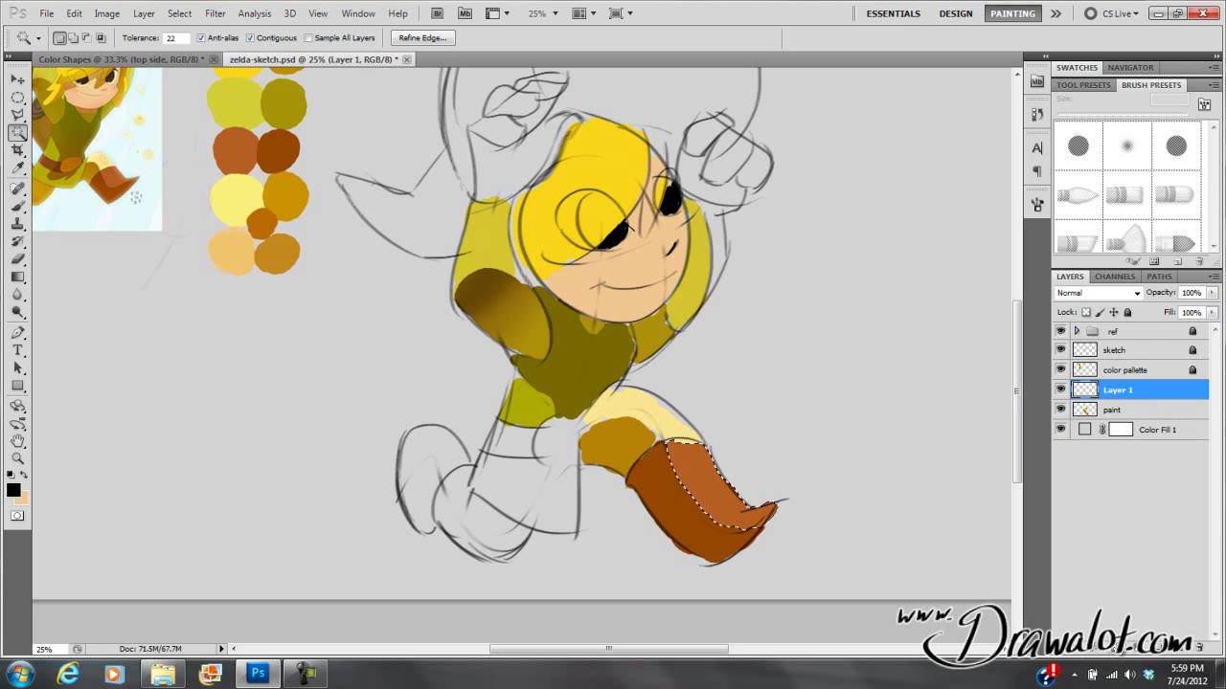
pyautogui.click(1119, 648)
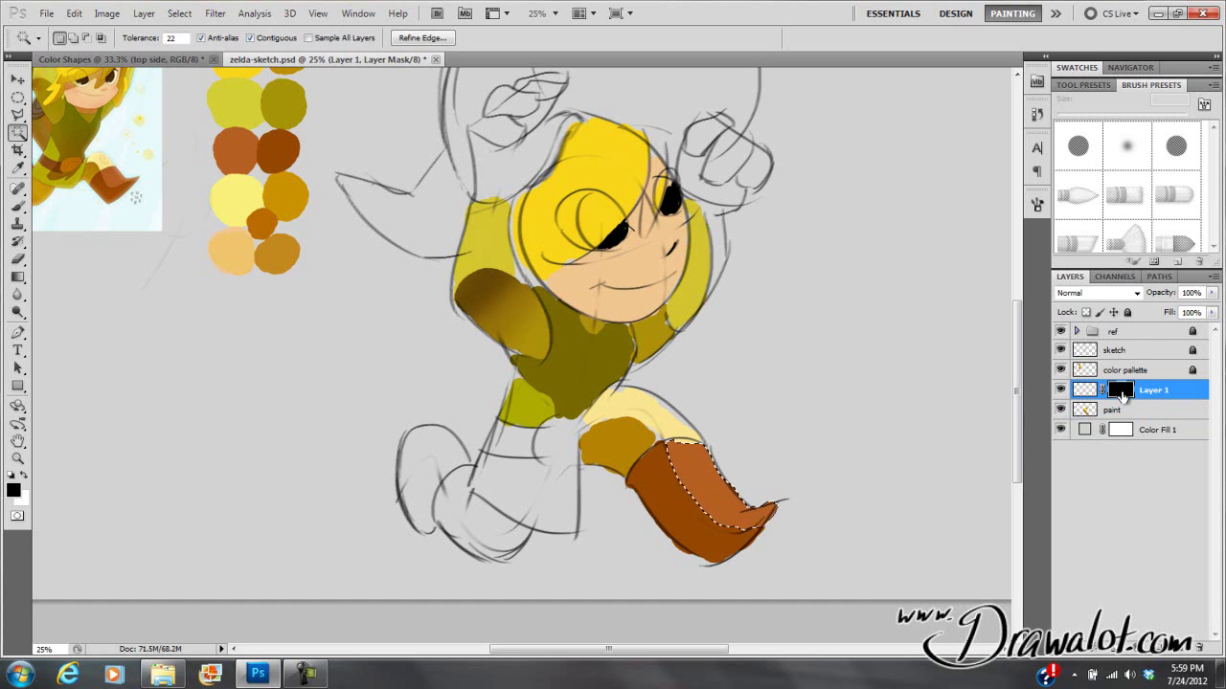
# Load the paint layer, the sketch layer and Layer 1's mask as selections in turn, and deselect.
pyautogui.keyDown('ctrl'); pyautogui.click(1092, 414); pyautogui.keyUp('ctrl')
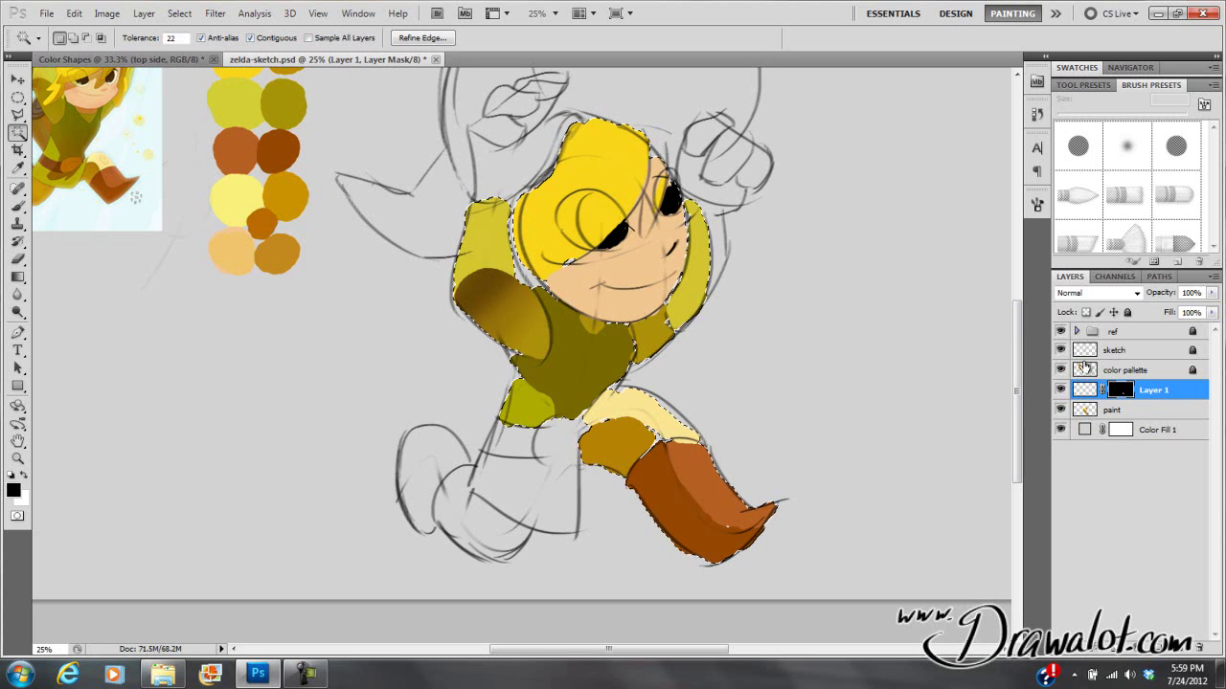
pyautogui.keyDown('ctrl'); pyautogui.keyDown('shift'); pyautogui.click(1085, 350); pyautogui.keyUp('shift'); pyautogui.keyUp('ctrl')
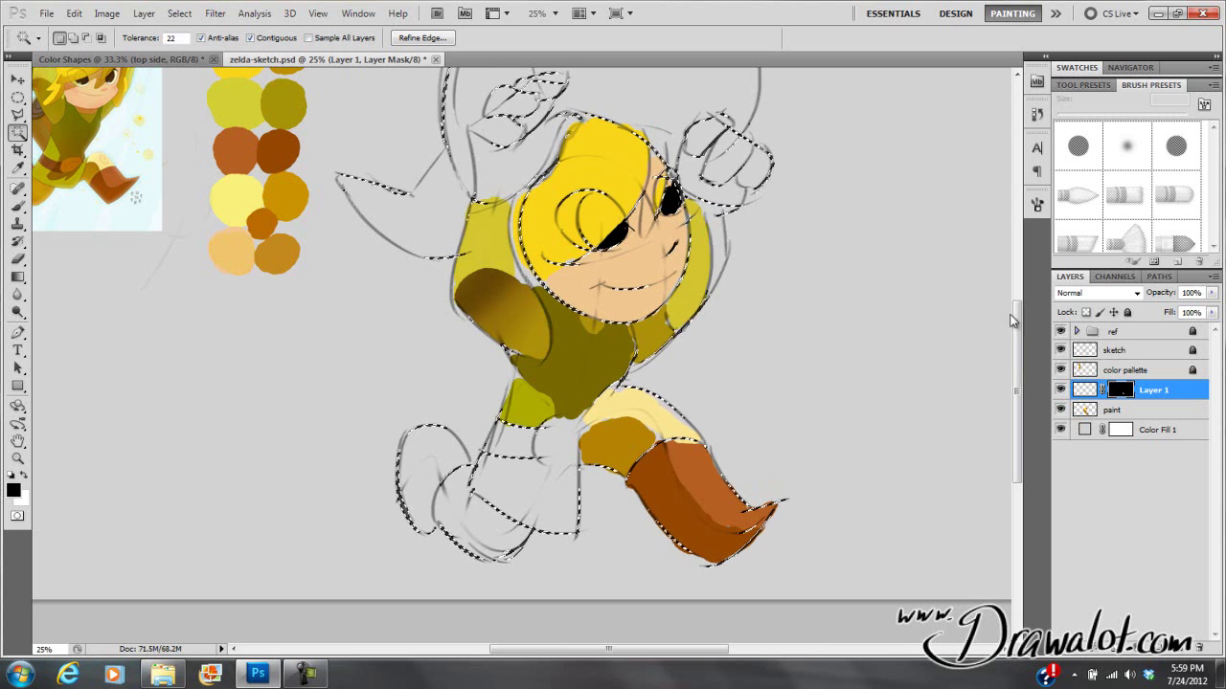
pyautogui.keyDown('ctrl'); pyautogui.click(1120, 394); pyautogui.keyUp('ctrl')
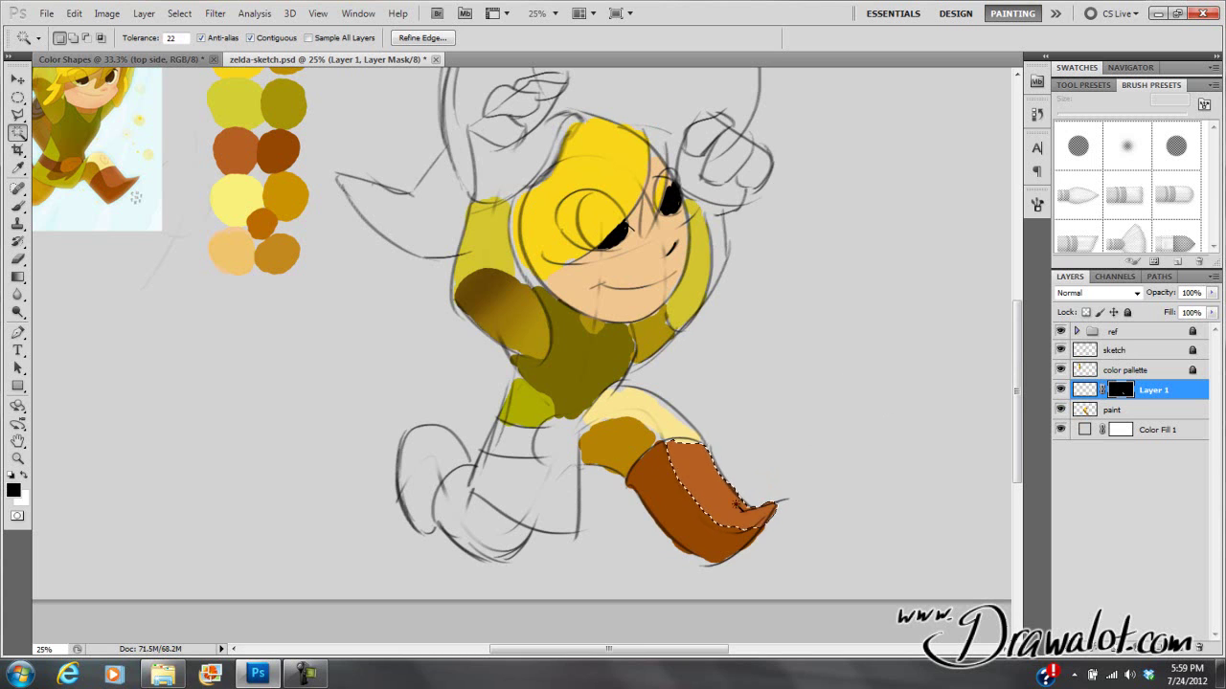
pyautogui.hotkey('ctrl', 'd')
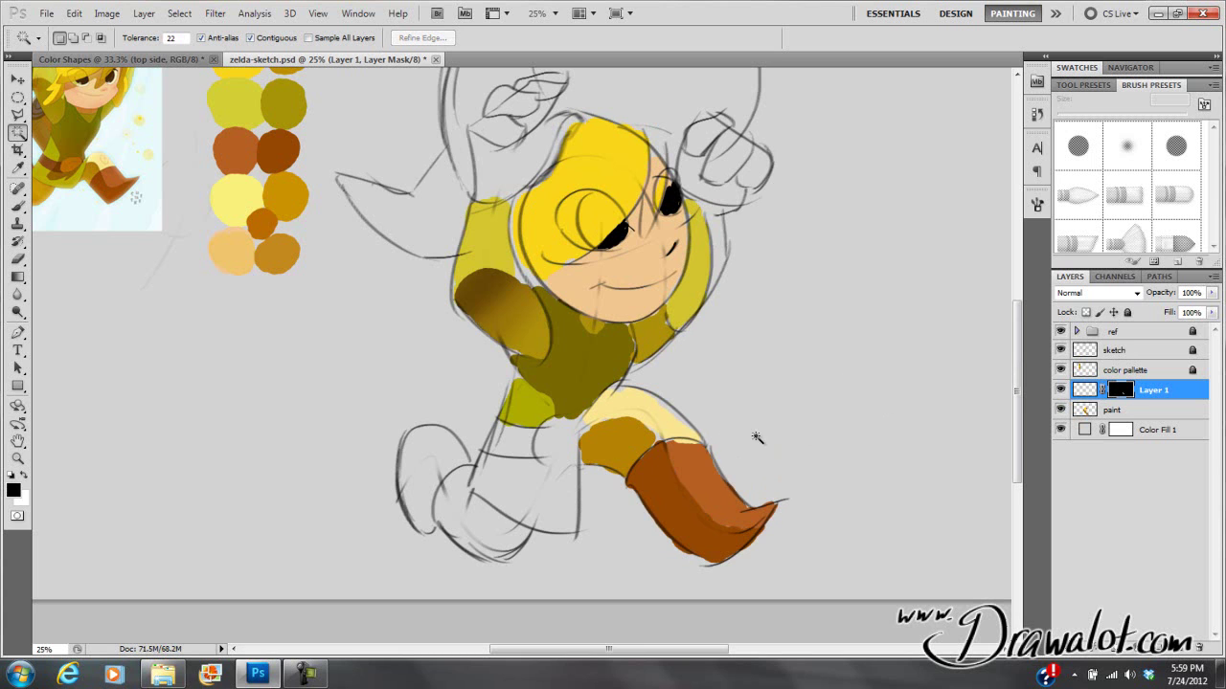
# Target Layer 1's mask and prepare a 13 px Brush with white as the foreground colour.
pyautogui.click(1085, 390)
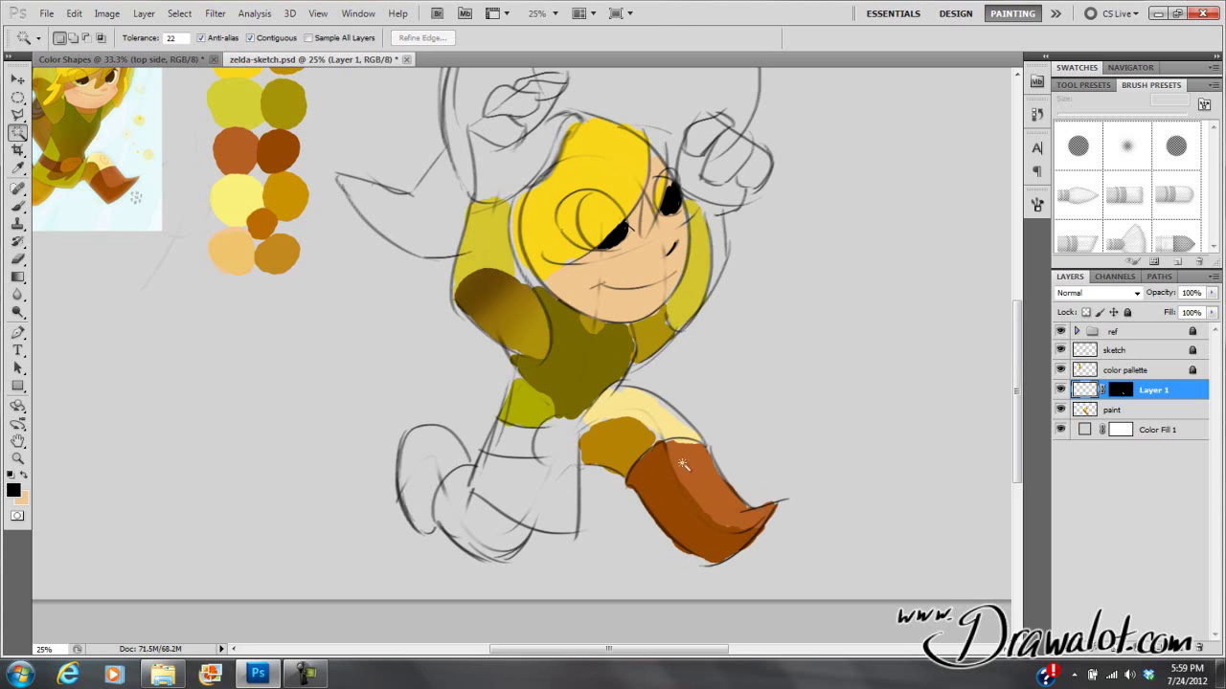
pyautogui.click(1123, 394)
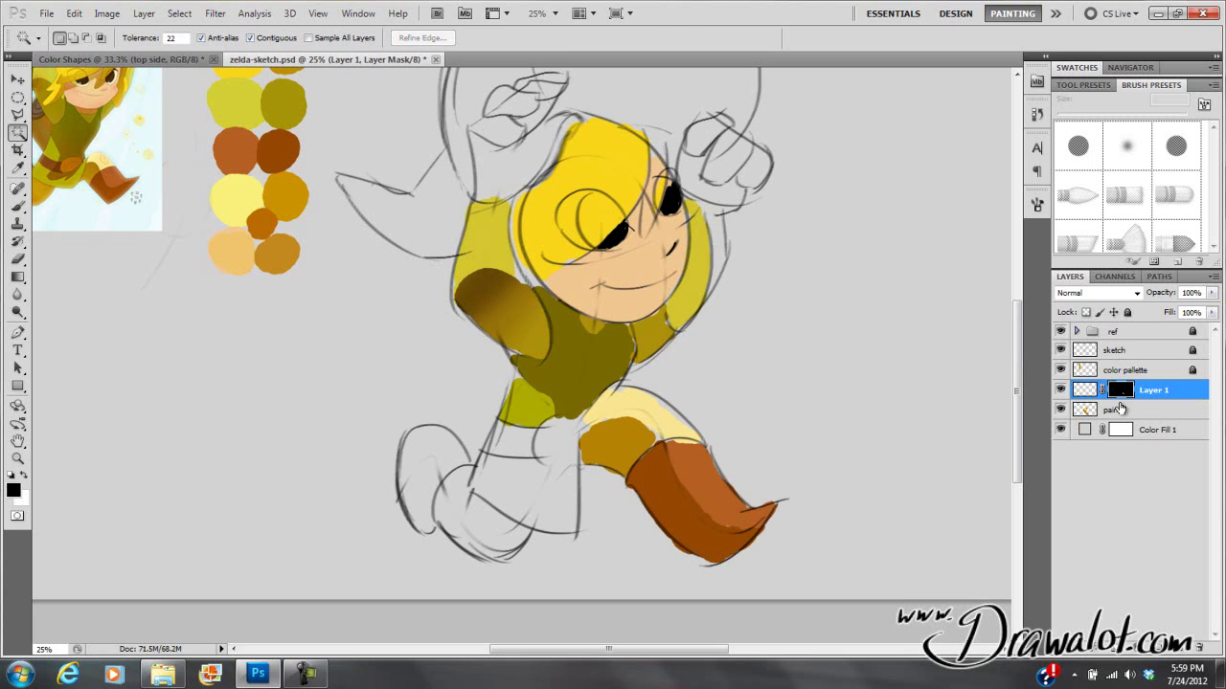
pyautogui.press('b')
pyautogui.rightClick(675, 378)
pyautogui.moveTo(706, 393); pyautogui.dragTo(683, 394)
pyautogui.click(24, 476)
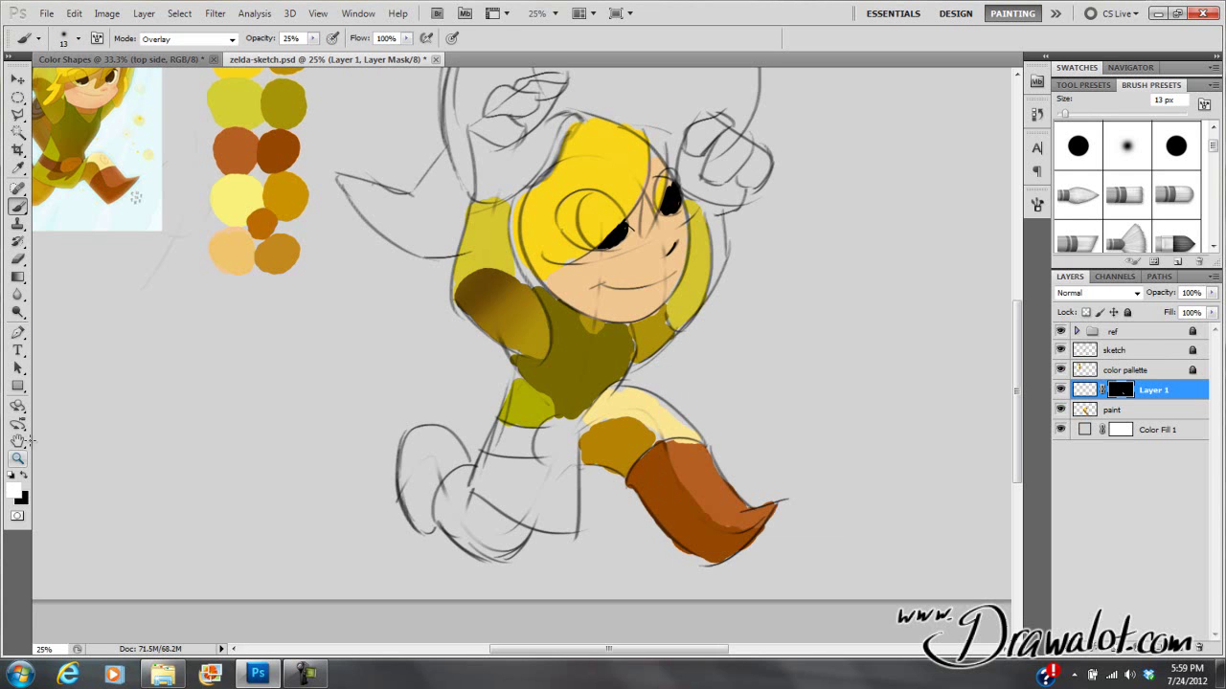
# Set the Brush to 61% opacity, black foreground, 53 px size and Normal mode.
pyautogui.click(312, 38)
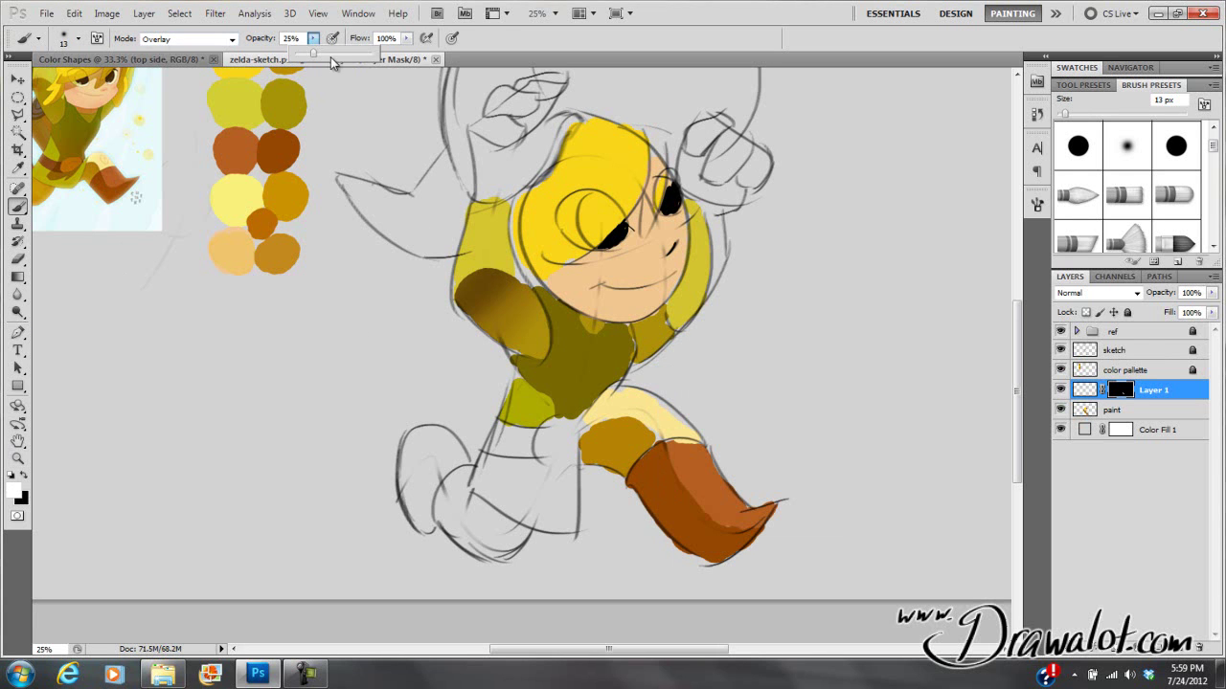
pyautogui.moveTo(322, 59); pyautogui.dragTo(339, 59)
pyautogui.click(684, 460)
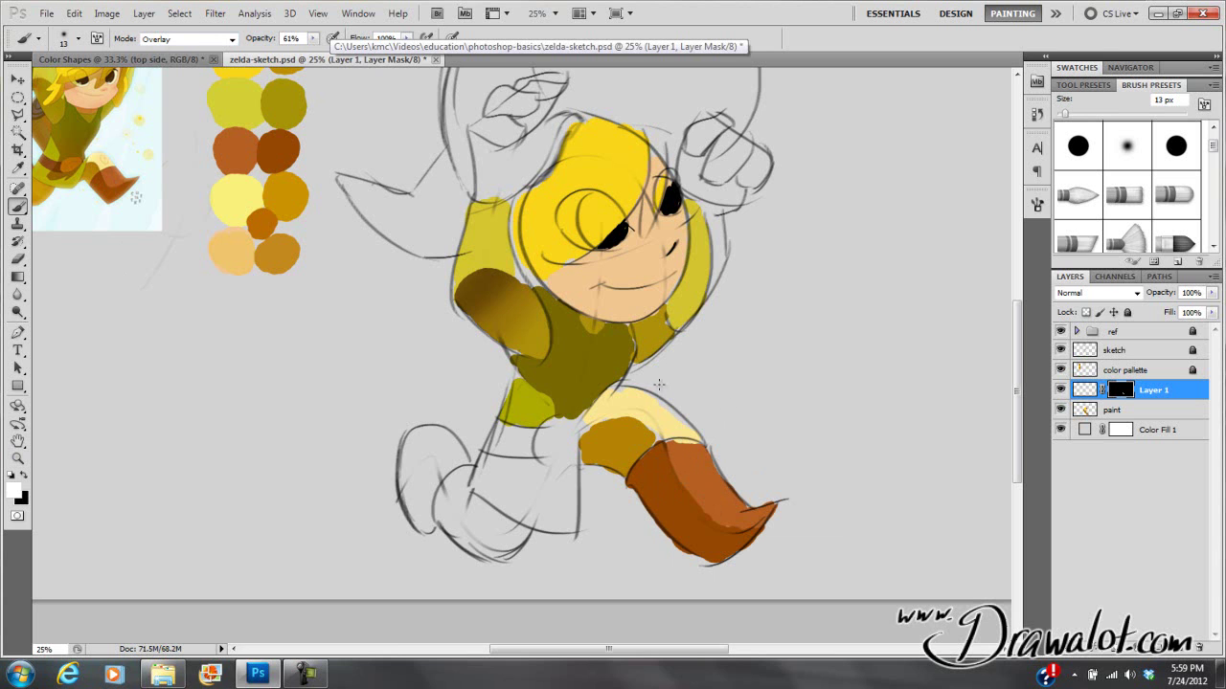
pyautogui.click(24, 478)
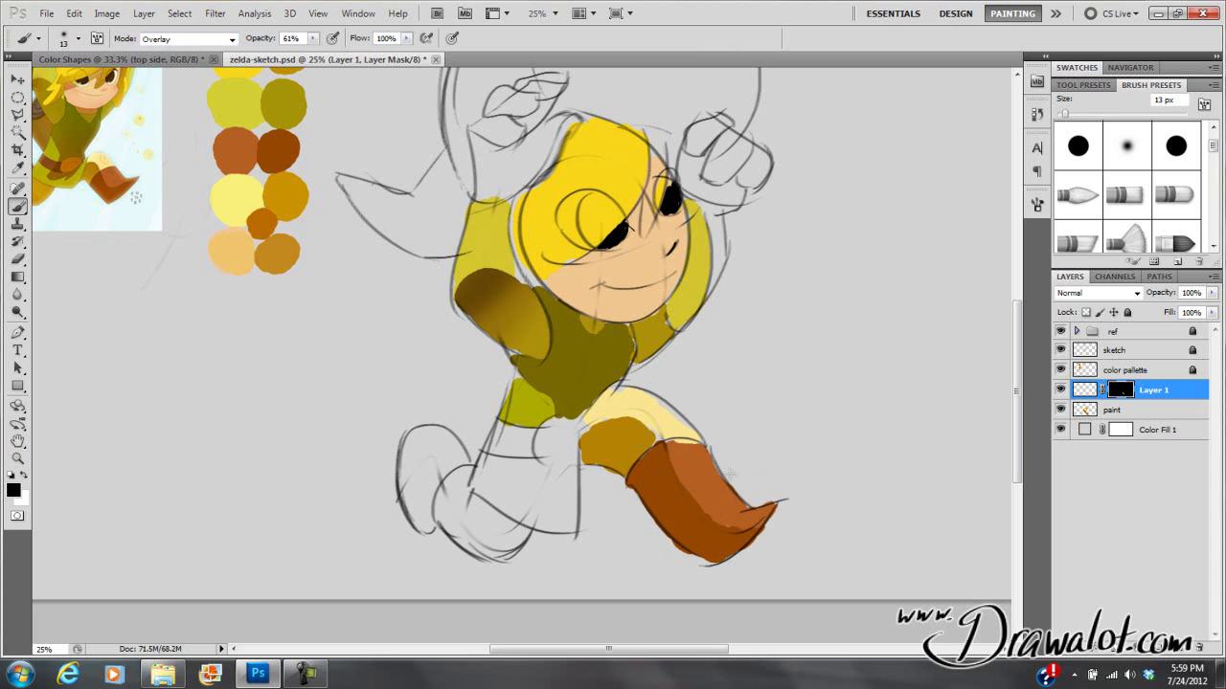
pyautogui.rightClick(636, 467)
pyautogui.write('53')
pyautogui.press('Return')
pyautogui.click(192, 39)
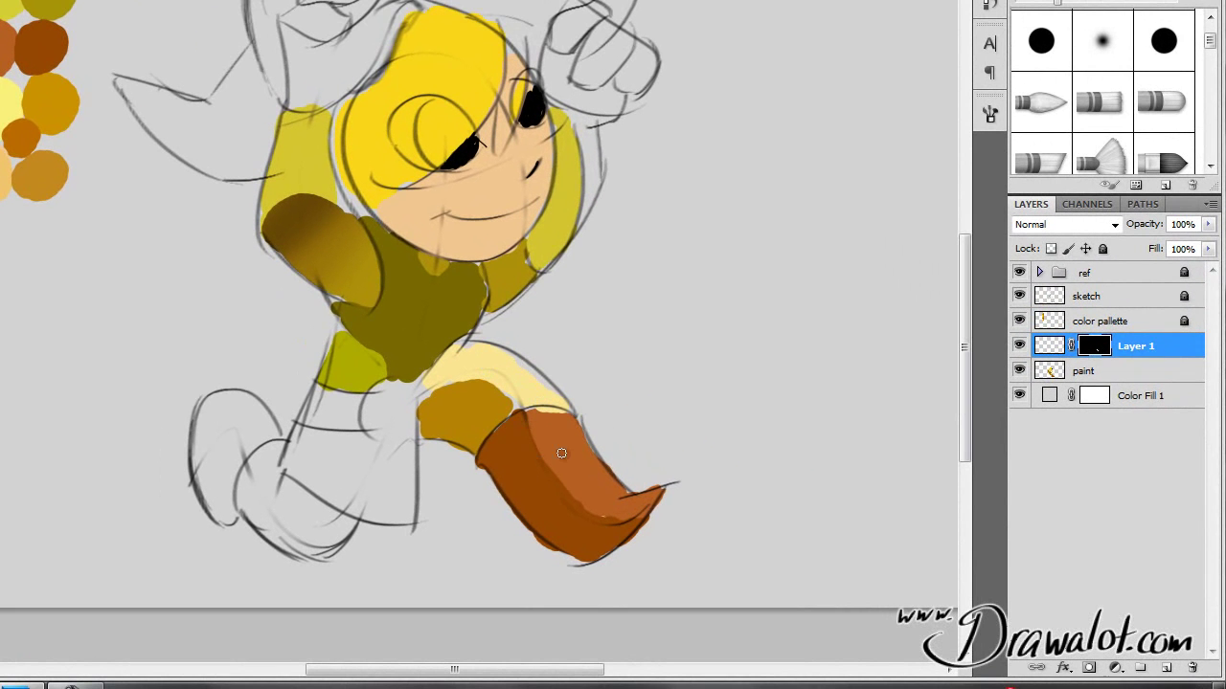
# Examine the boot up close while switching between Layer 1's pixel content and its layer mask.
pyautogui.click(1041, 344)
pyautogui.keyDown('ctrl'); pyautogui.click(578, 462); pyautogui.keyUp('ctrl')
pyautogui.keyDown('ctrl'); pyautogui.click(581, 460); pyautogui.keyUp('ctrl')
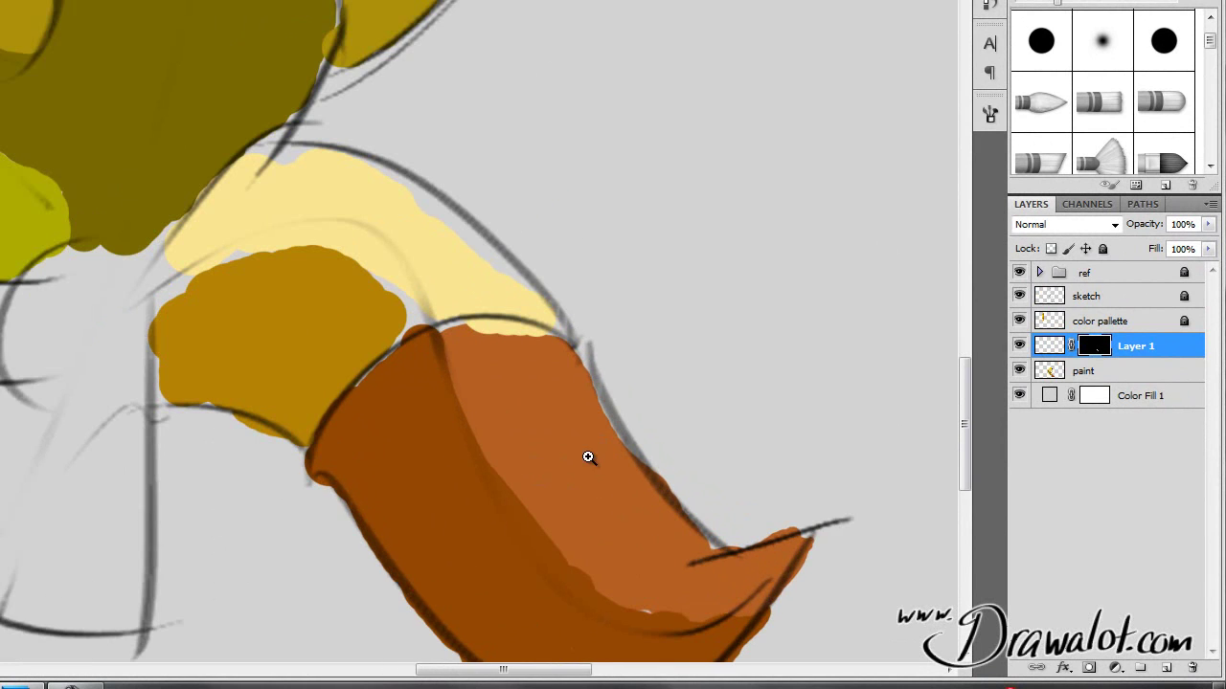
pyautogui.moveTo(585, 470); pyautogui.dragTo(508, 377)
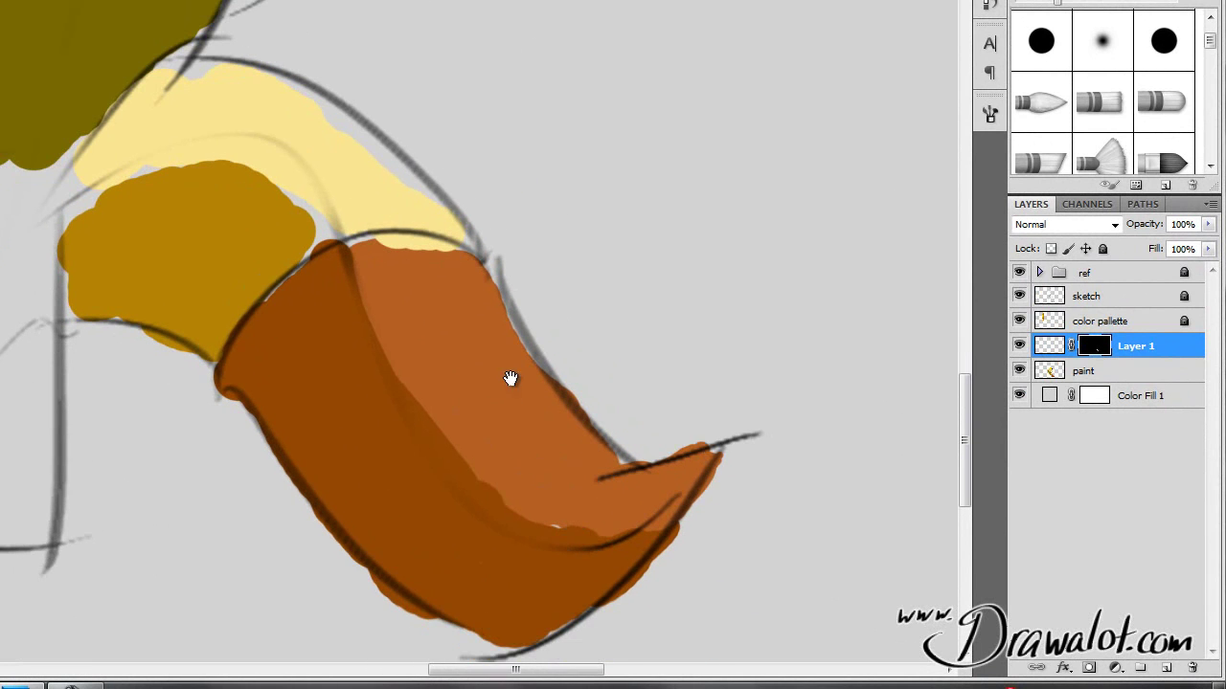
pyautogui.click(1066, 353)
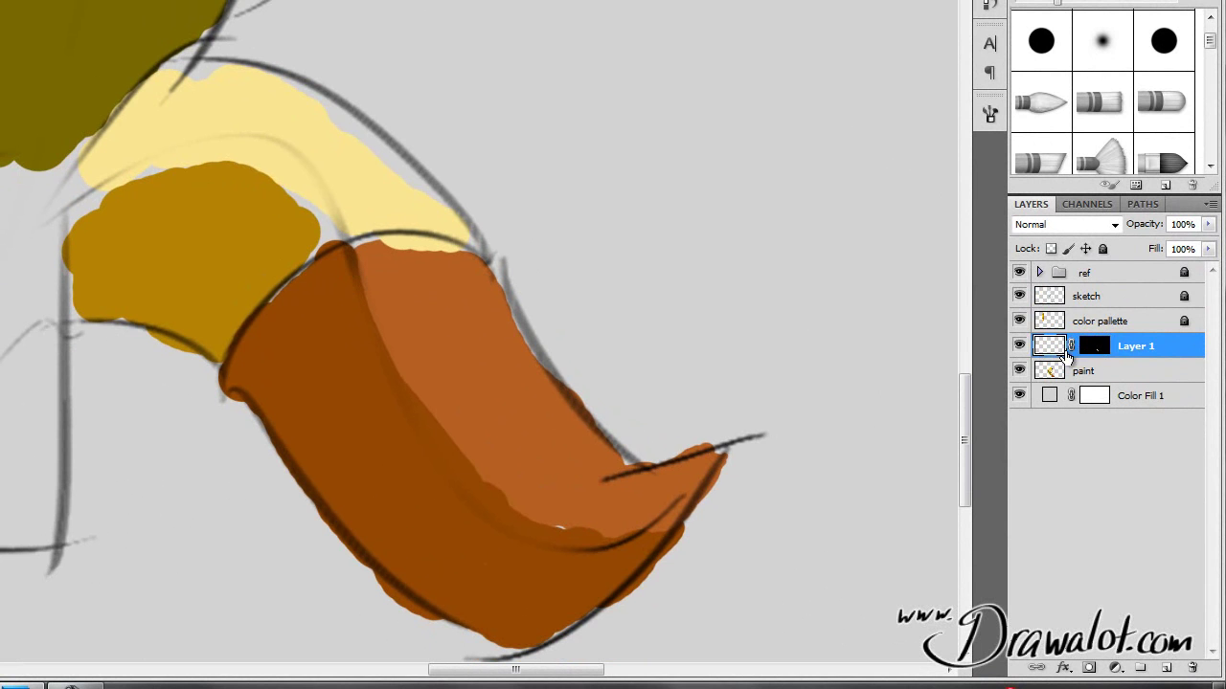
pyautogui.click(1094, 348)
# Delete the layer mask from Layer 1 and activate the Magic Wand.
pyautogui.press('w')
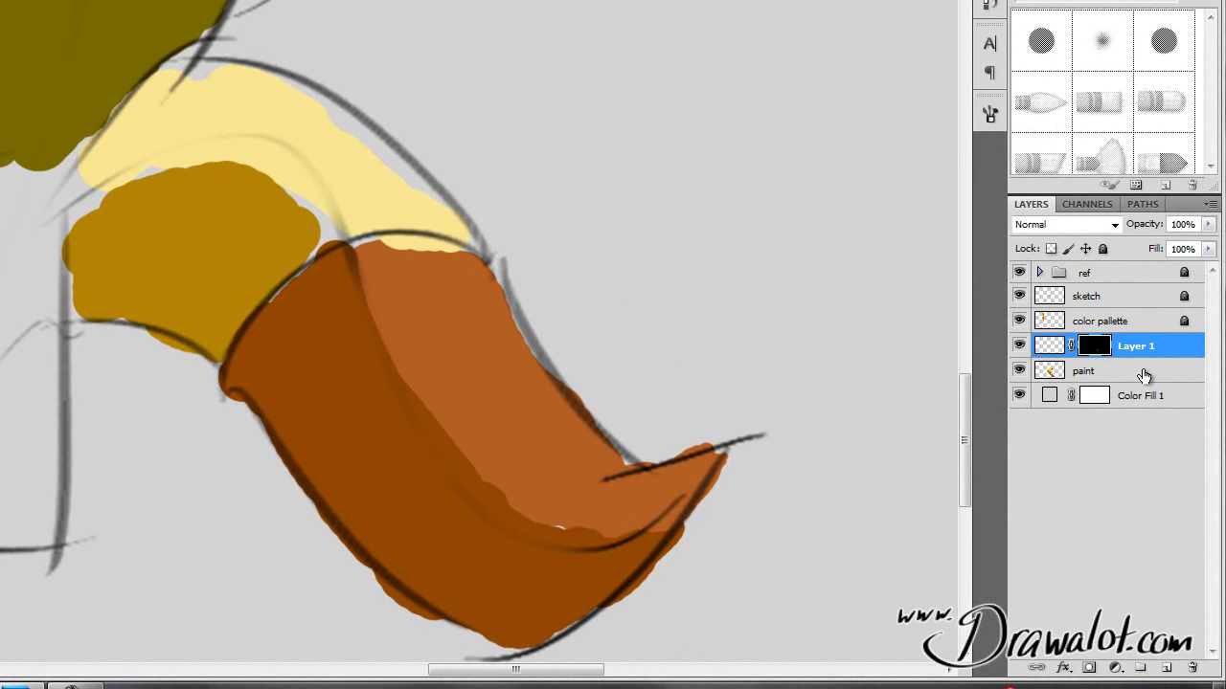
pyautogui.rightClick(1095, 354)
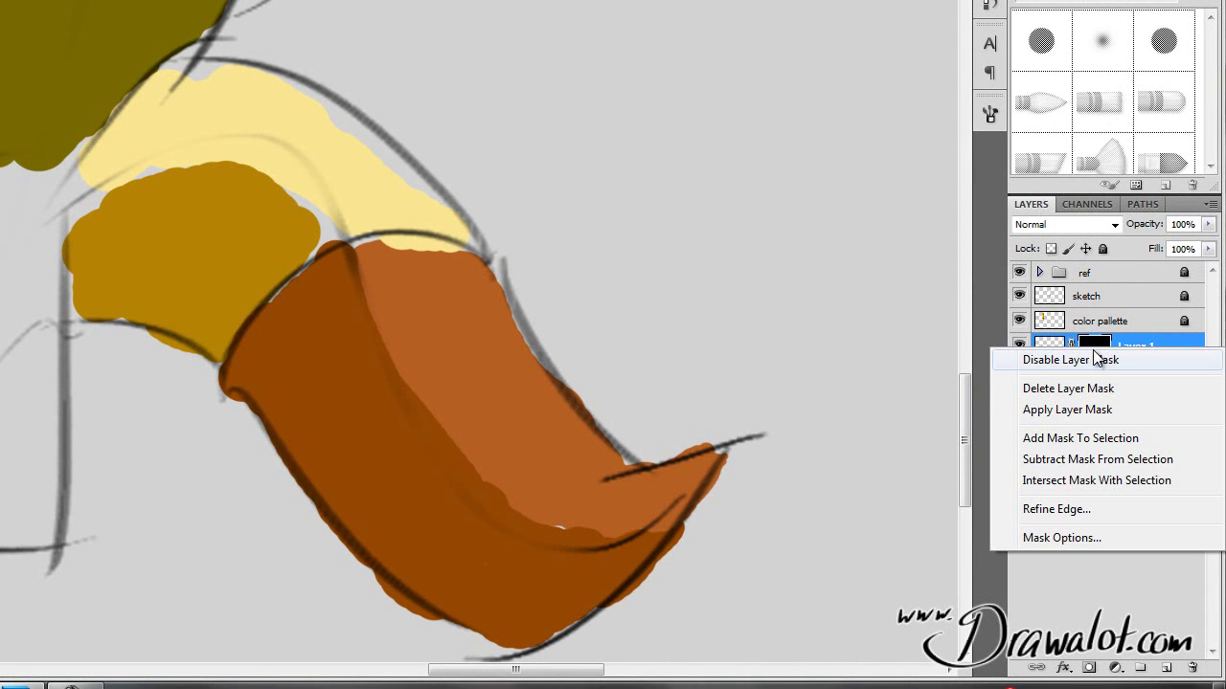
pyautogui.click(1070, 392)
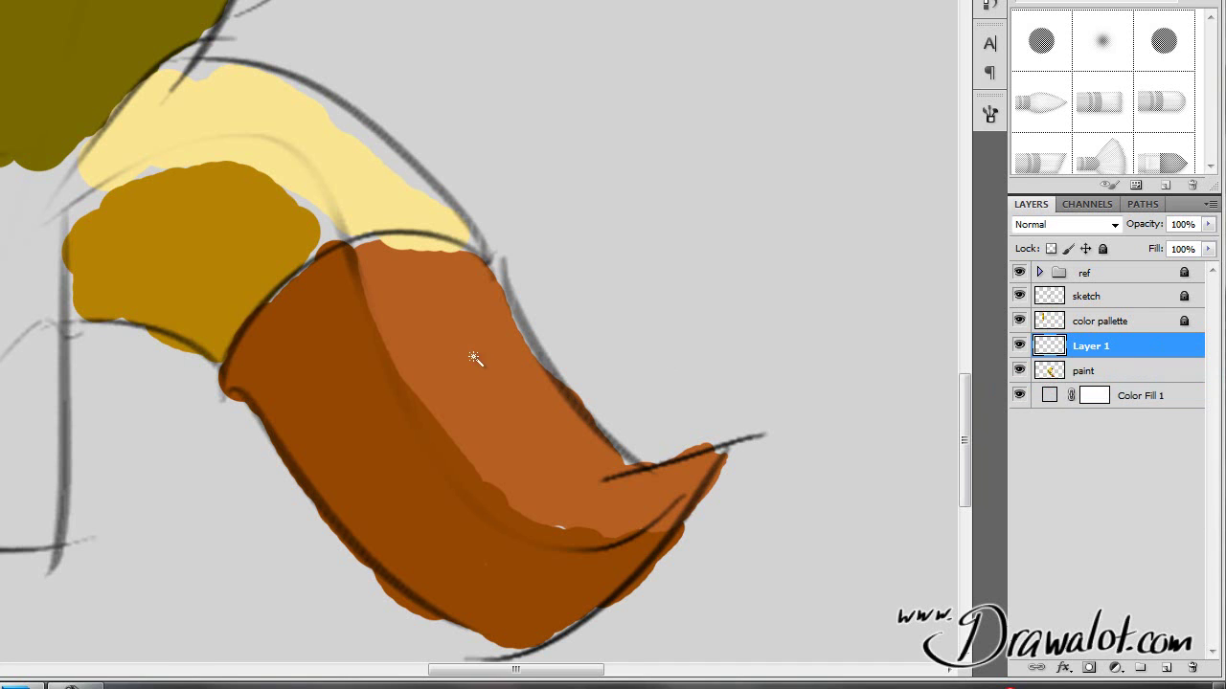
# Select the boot's light brown patch on the paint layer and turn that selection into a layer mask on Layer 1.
pyautogui.click(1063, 377)
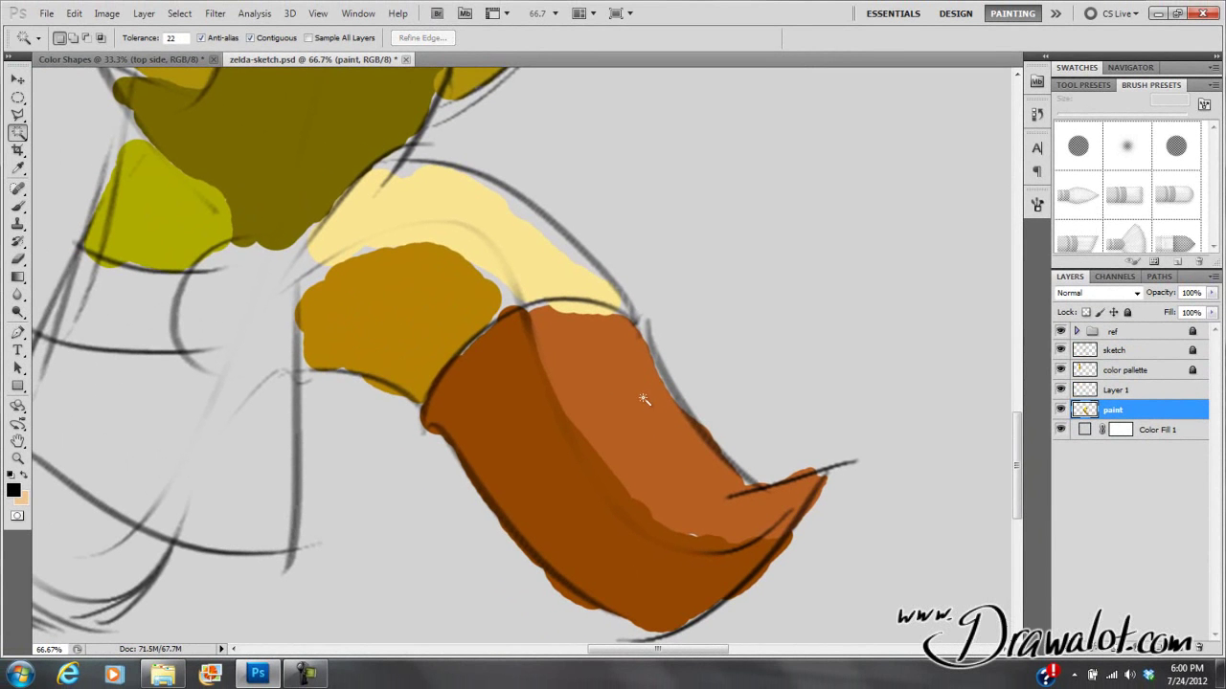
pyautogui.click(588, 391)
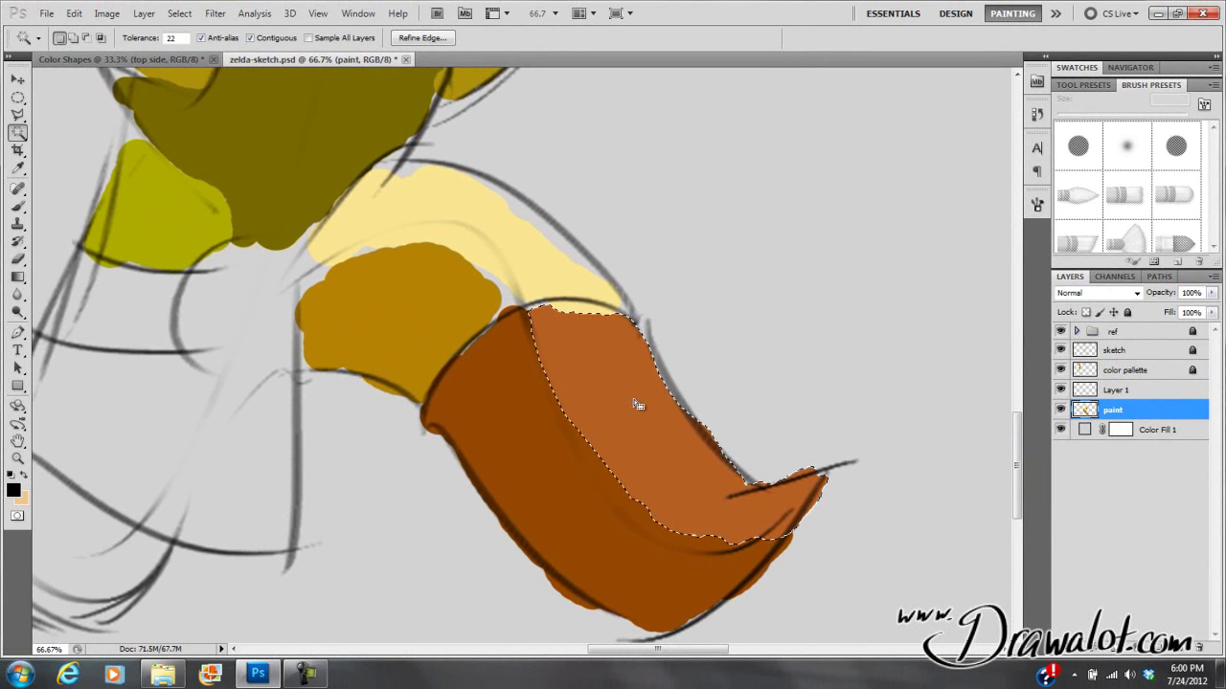
pyautogui.click(1120, 390)
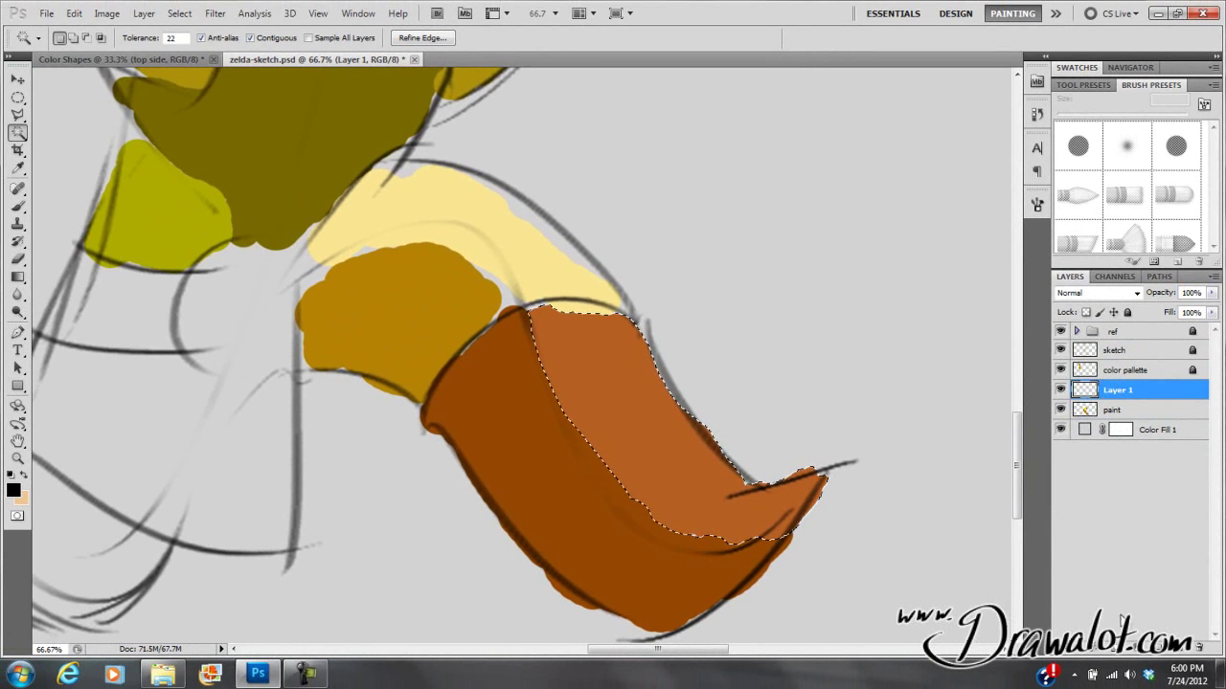
pyautogui.click(1117, 651)
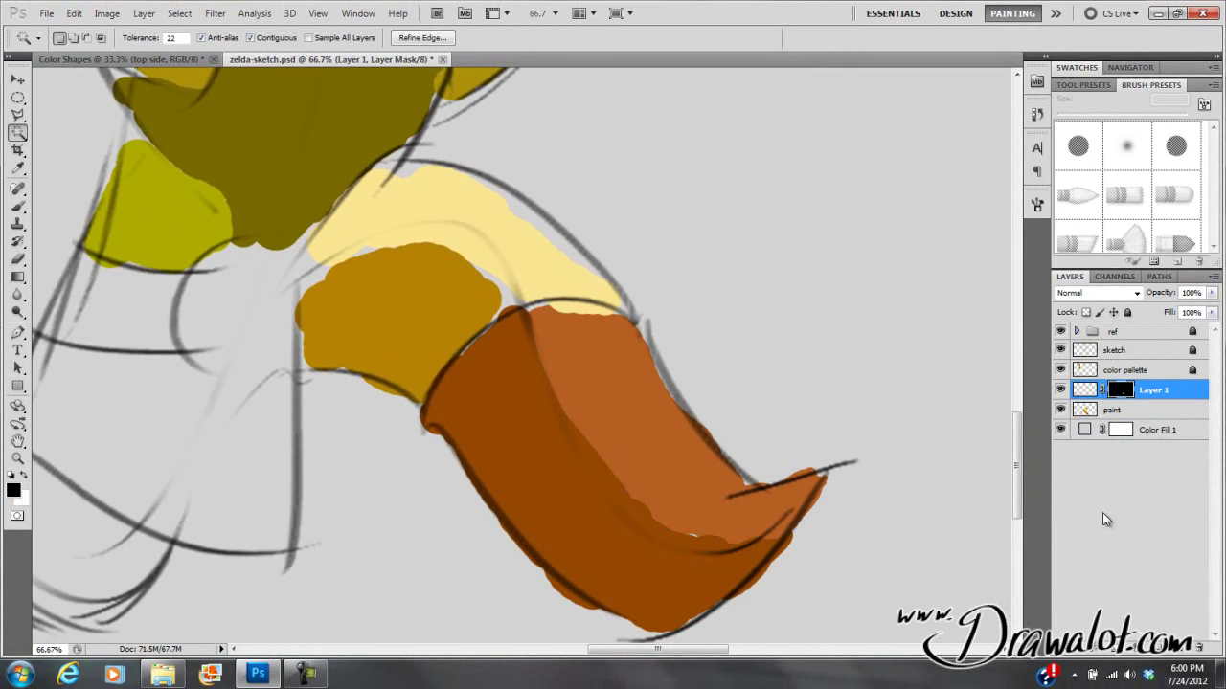
pyautogui.hotkey('ctrl', 'z')
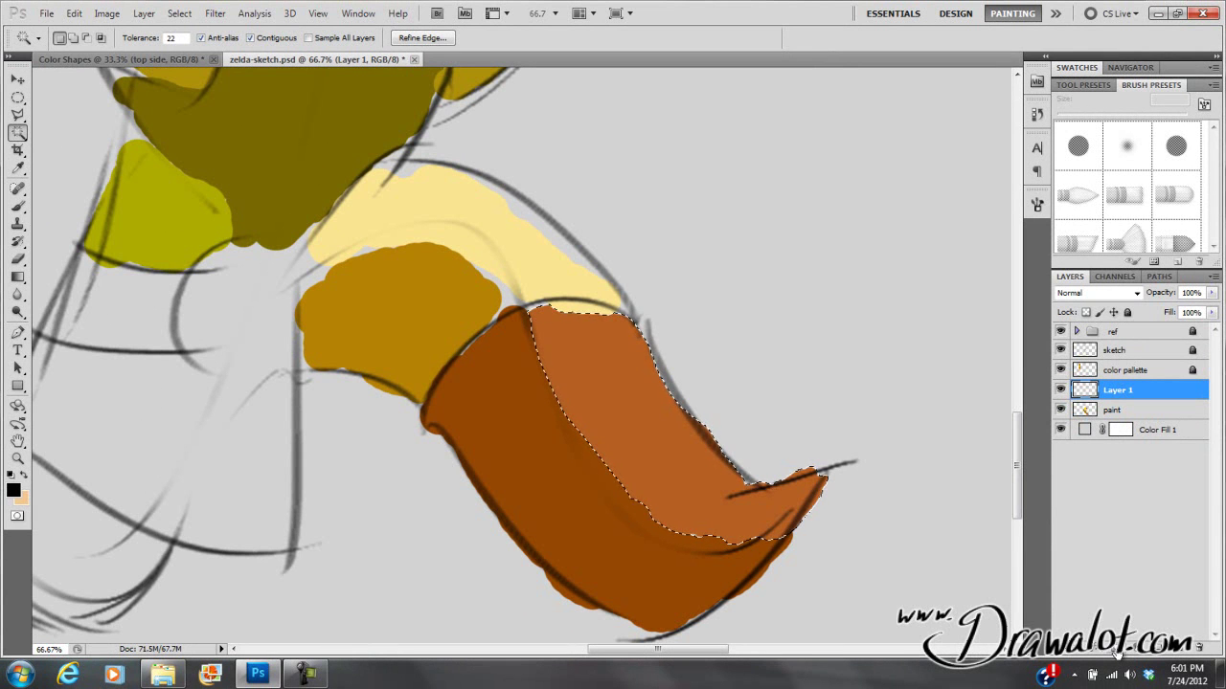
pyautogui.click(1117, 651)
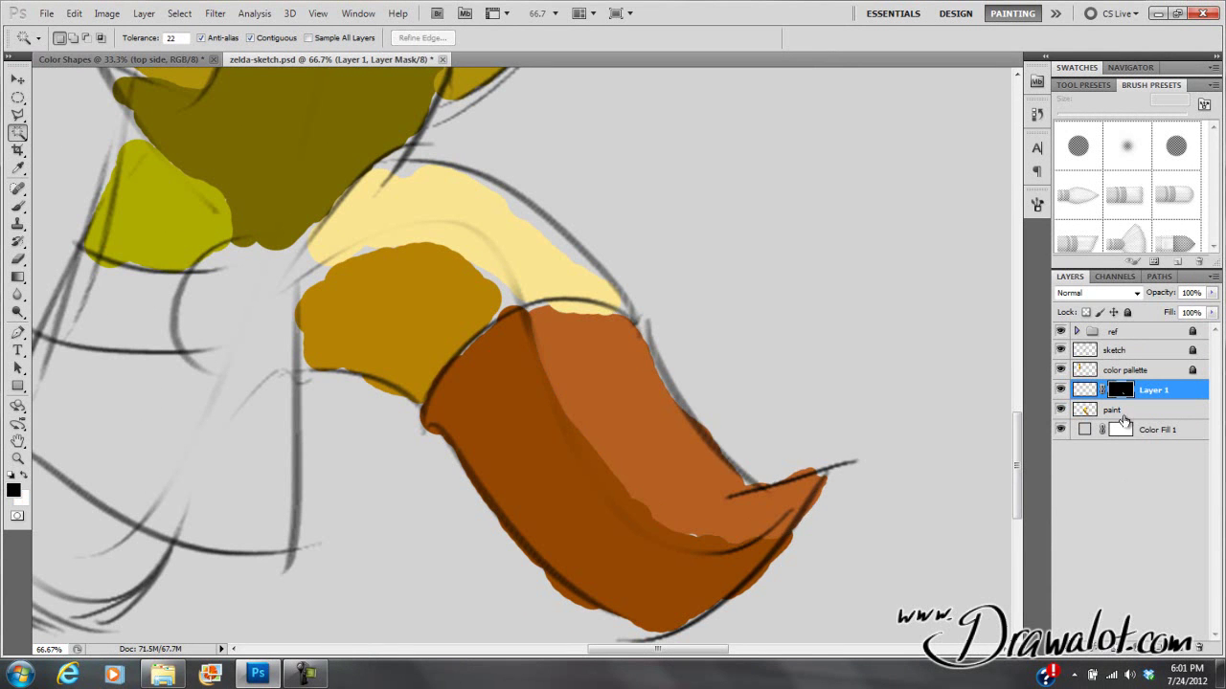
# Brush black zigzag strokes across the boot's light brown patch on the masked Layer 1, undoing the first attempt and repainting it.
pyautogui.click(1083, 389)
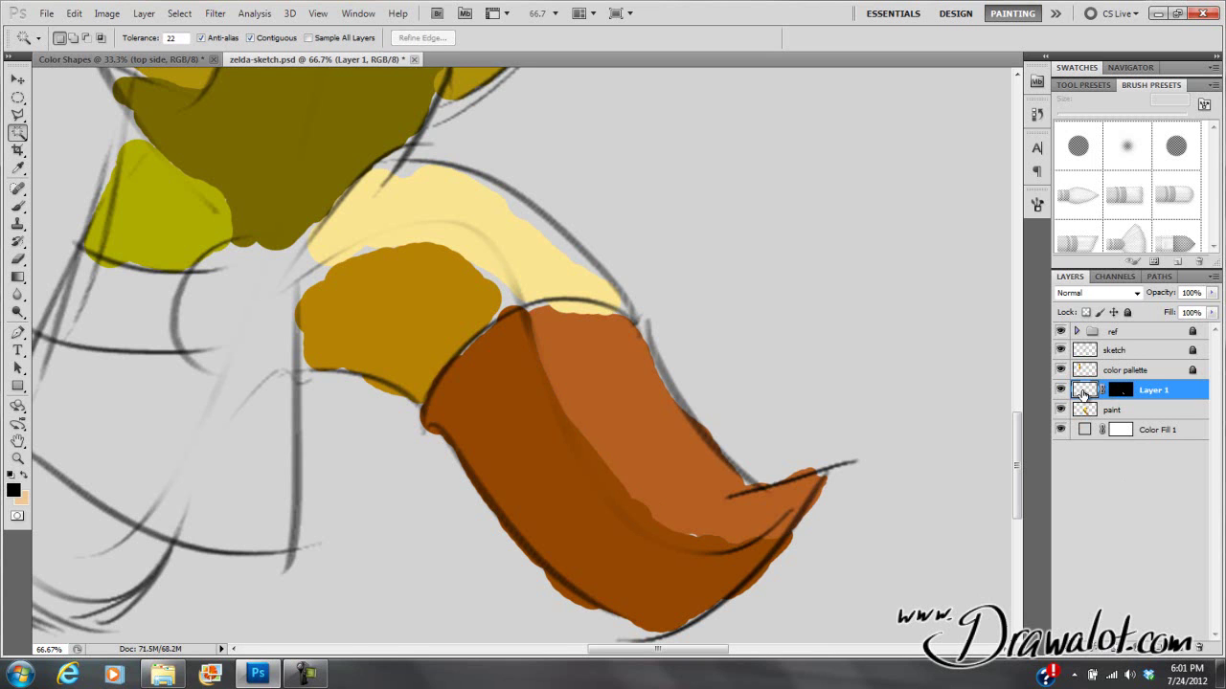
pyautogui.press('b')
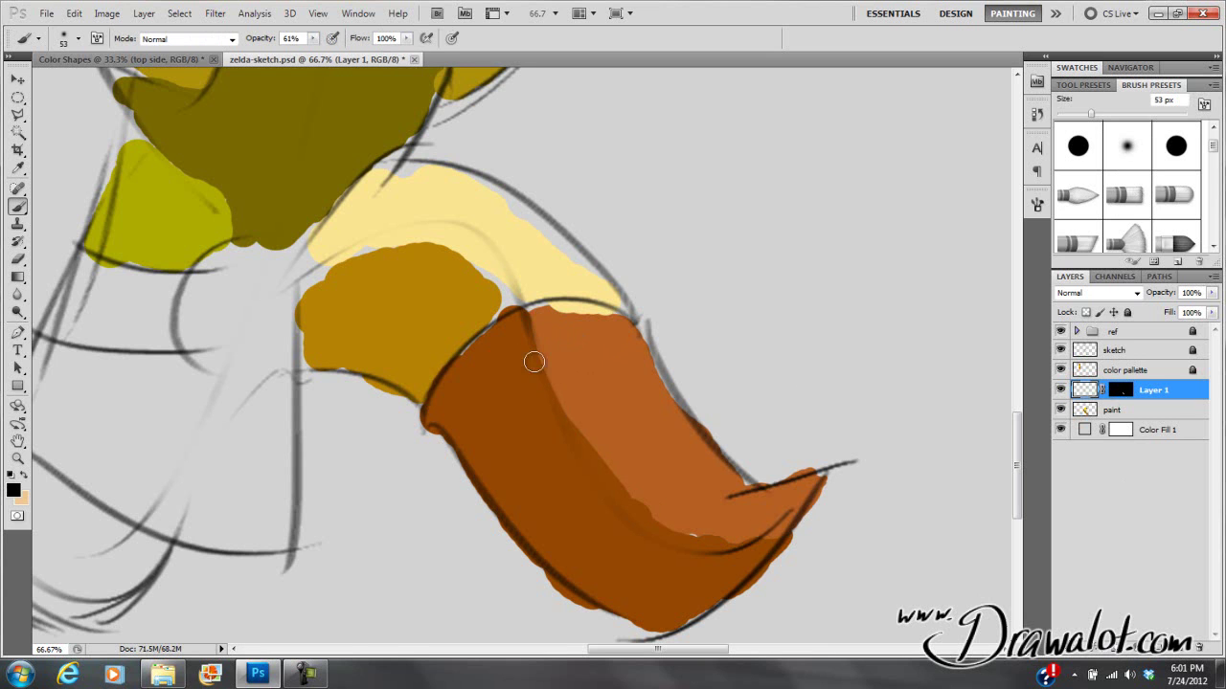
pyautogui.moveTo(571, 327)
pyautogui.mouseDown()
pyautogui.moveTo(694, 368)
pyautogui.moveTo(575, 462)
pyautogui.moveTo(721, 427)
pyautogui.moveTo(736, 452)
pyautogui.moveTo(710, 541)
pyautogui.moveTo(750, 545)
pyautogui.moveTo(853, 432)
pyautogui.mouseUp()
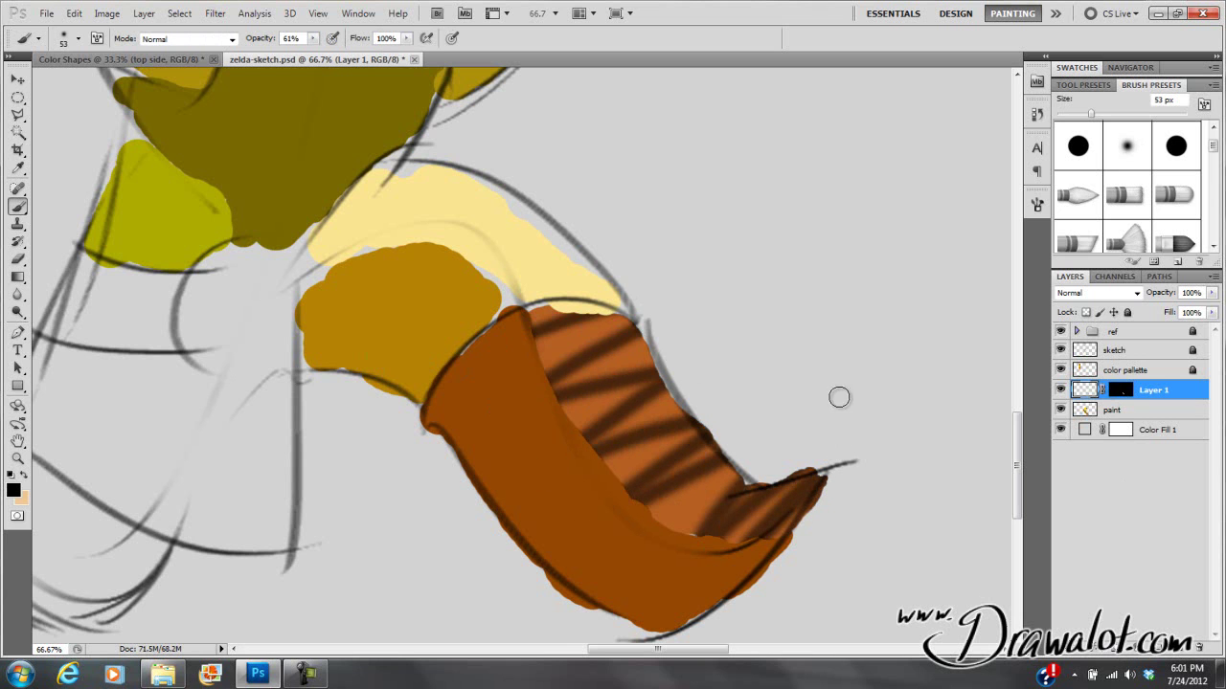
pyautogui.hotkey('ctrl', 'z')
pyautogui.moveTo(630, 327)
pyautogui.mouseDown()
pyautogui.moveTo(566, 406)
pyautogui.moveTo(685, 398)
pyautogui.moveTo(636, 440)
pyautogui.moveTo(648, 487)
pyautogui.mouseUp()
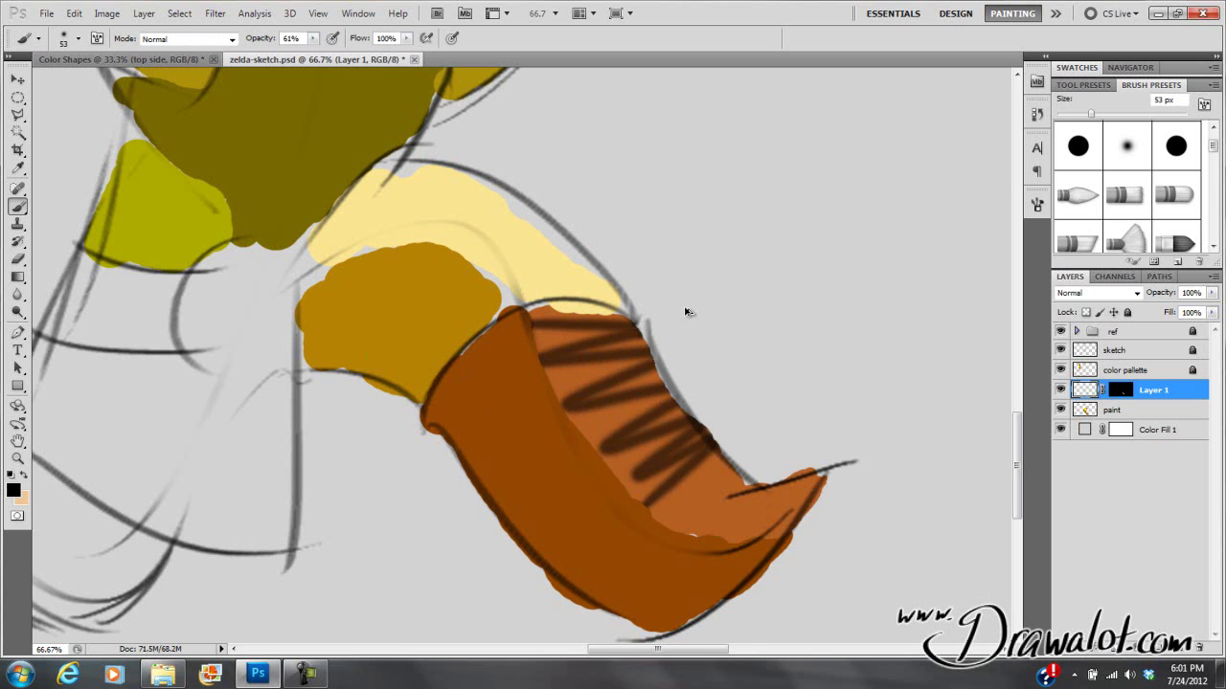
# Delete Layer 1 together with its layer mask.
pyautogui.scroll(-1, 675, 350)
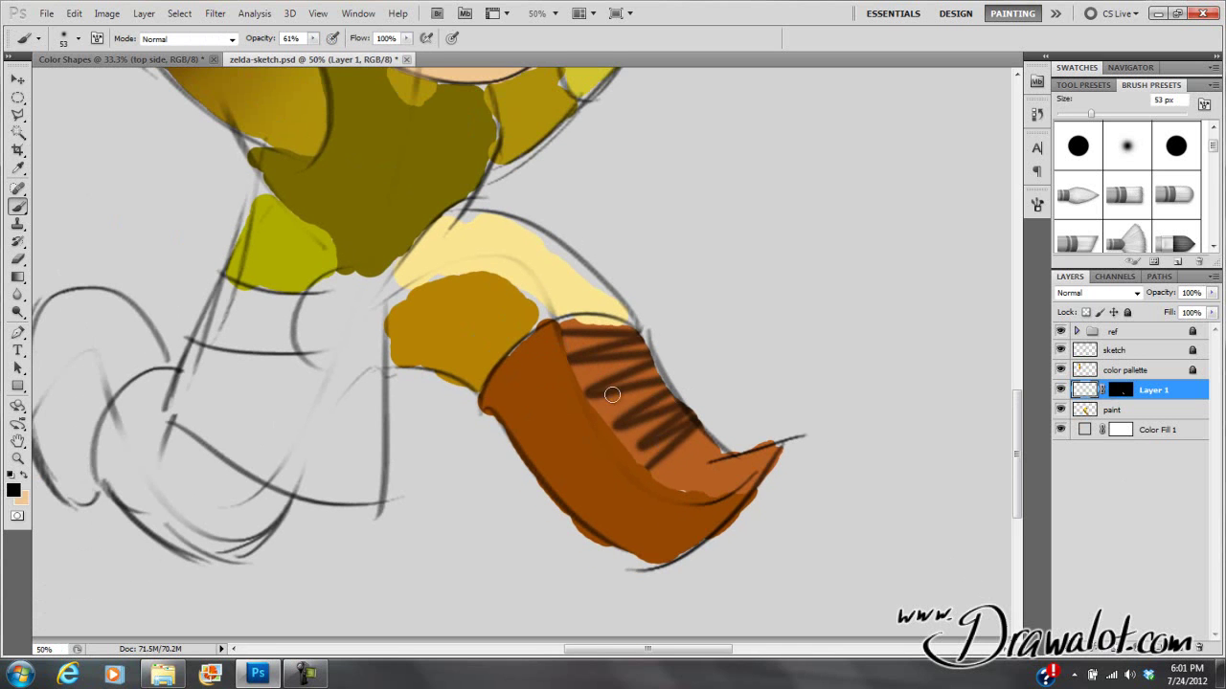
pyautogui.scroll(-1, 650, 352)
pyautogui.moveTo(657, 296)
pyautogui.mouseDown()
pyautogui.moveTo(652, 437)
pyautogui.moveTo(689, 355)
pyautogui.moveTo(647, 305)
pyautogui.moveTo(665, 383)
pyautogui.moveTo(687, 374)
pyautogui.moveTo(679, 365)
pyautogui.moveTo(705, 375)
pyautogui.moveTo(635, 269)
pyautogui.moveTo(603, 250)
pyautogui.moveTo(590, 277)
pyautogui.moveTo(607, 297)
pyautogui.moveTo(588, 319)
pyautogui.moveTo(615, 362)
pyautogui.mouseUp()
pyautogui.hotkey('ctrl', '-')
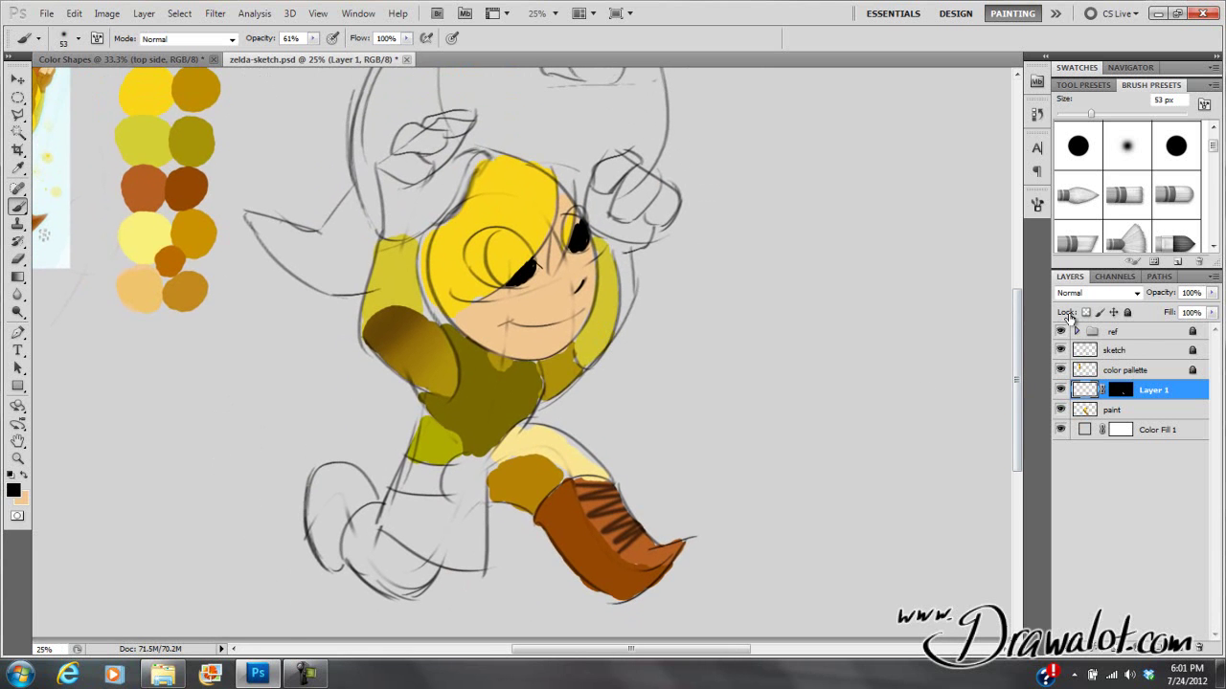
pyautogui.moveTo(640, 327)
pyautogui.mouseDown()
pyautogui.moveTo(651, 436)
pyautogui.moveTo(627, 303)
pyautogui.mouseUp()
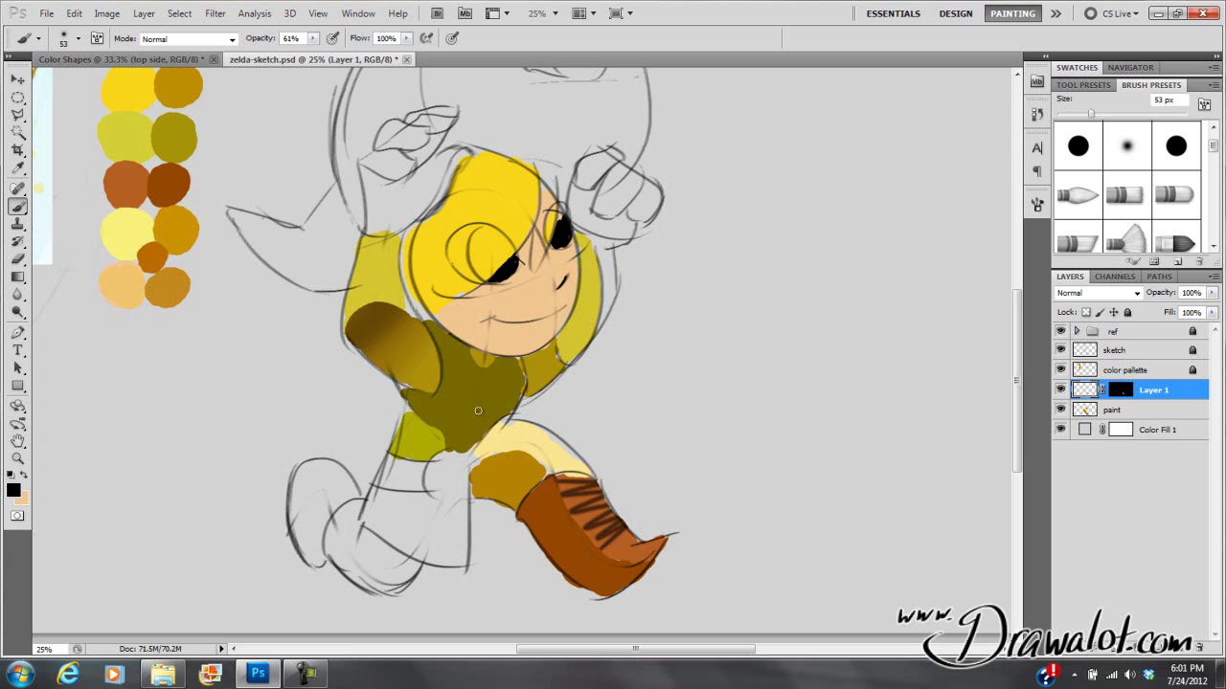
pyautogui.moveTo(610, 216)
pyautogui.mouseDown()
pyautogui.moveTo(618, 335)
pyautogui.moveTo(646, 248)
pyautogui.mouseUp()
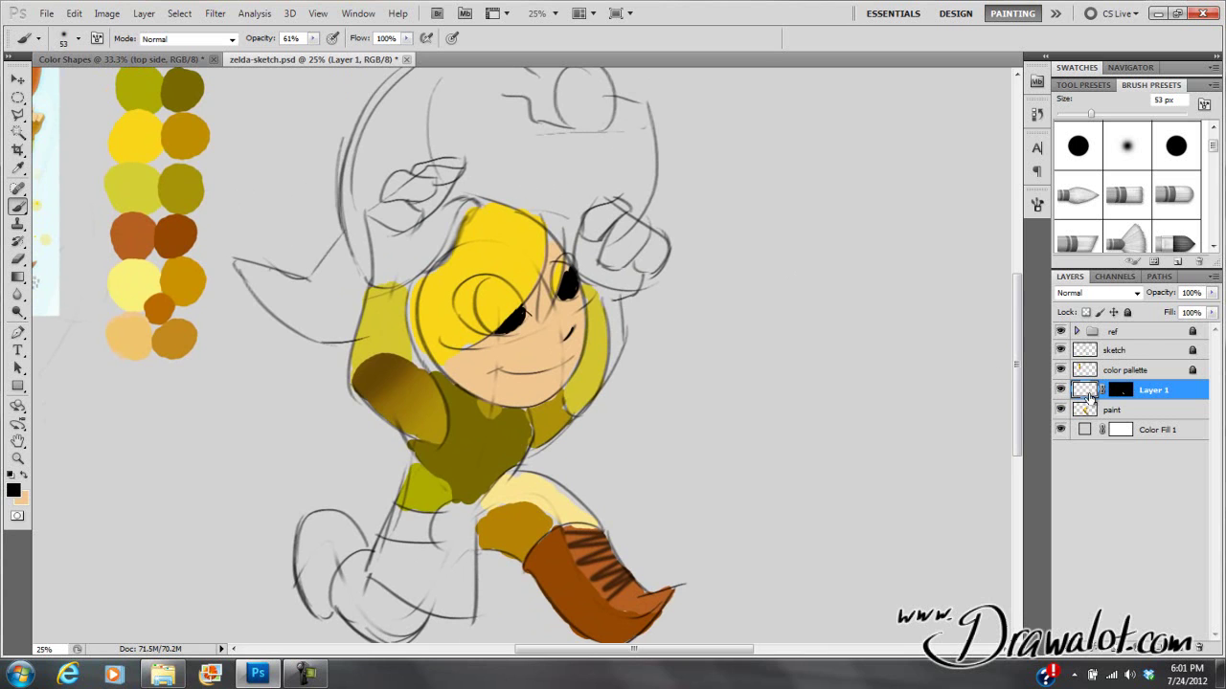
pyautogui.moveTo(1085, 392)
pyautogui.mouseDown()
pyautogui.moveTo(1101, 576)
pyautogui.moveTo(1176, 639)
pyautogui.moveTo(1198, 637)
pyautogui.mouseUp()
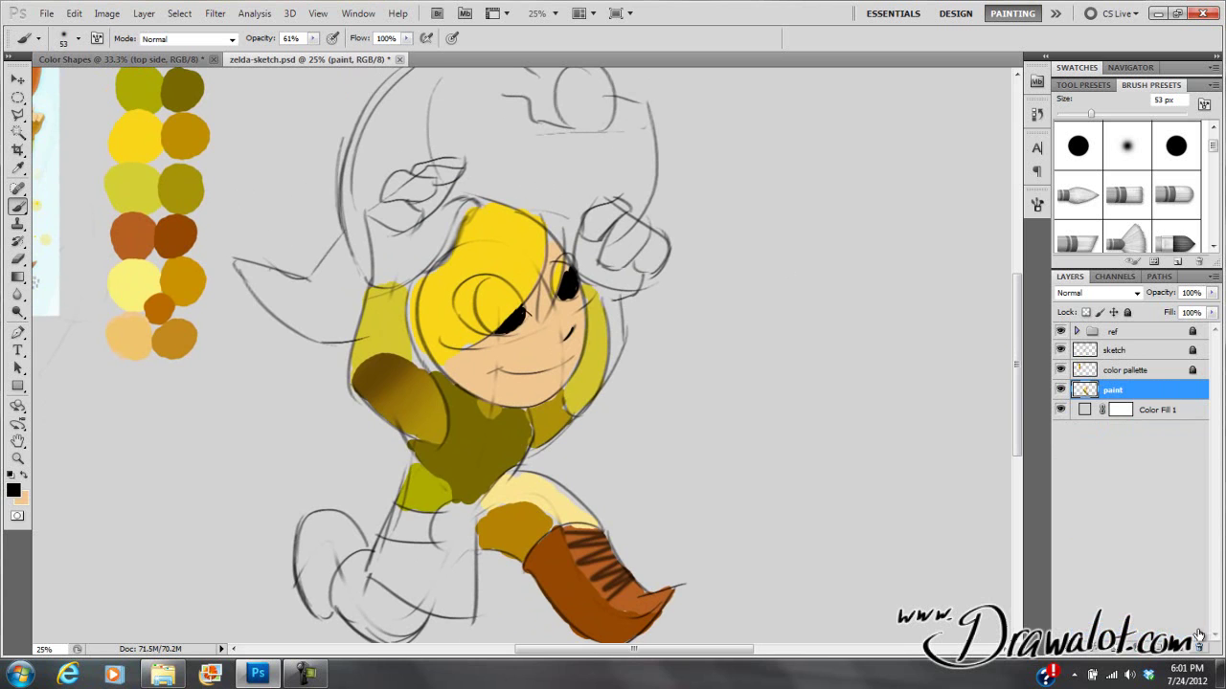
# Toggle the paint layer's visibility off and on to compare the bare sketch with the flat colours.
pyautogui.click(1060, 389)
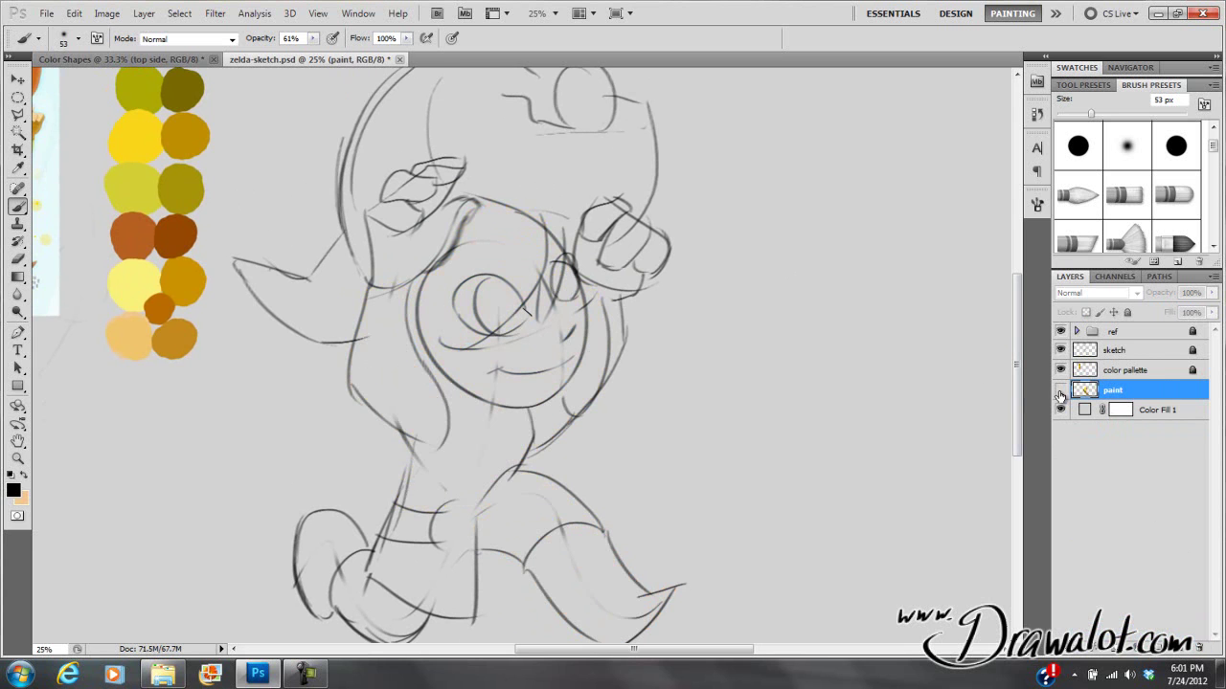
pyautogui.click(1061, 392)
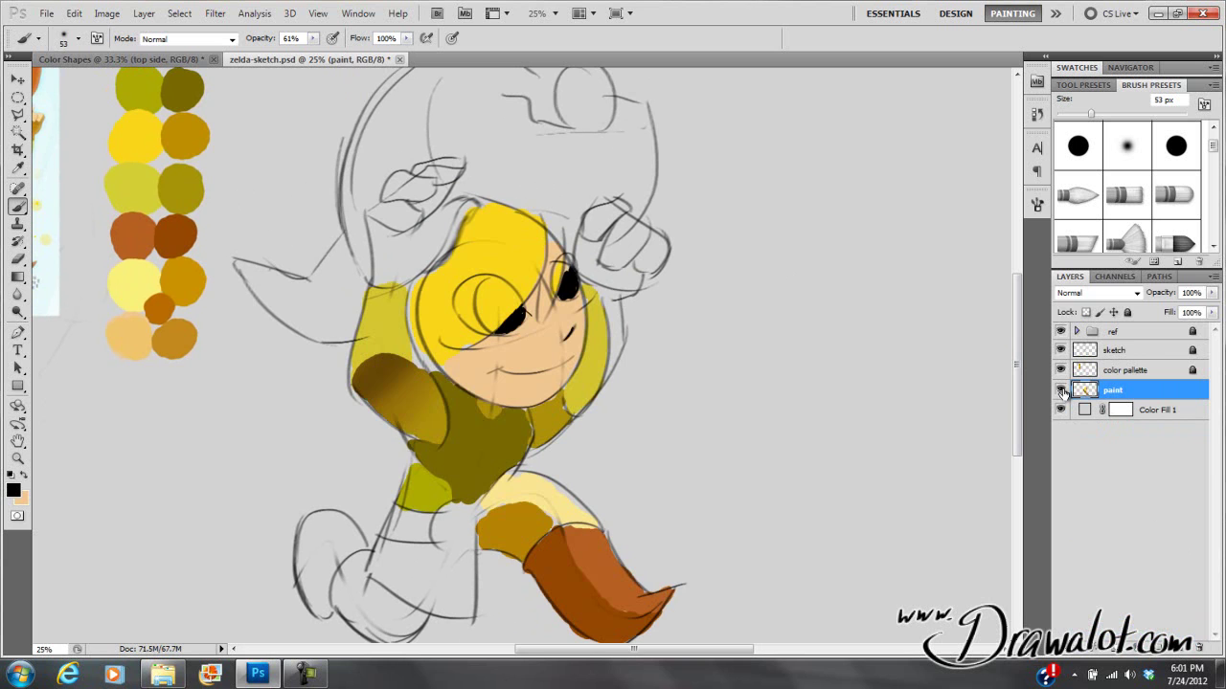
pyautogui.click(1060, 391)
pyautogui.click(1060, 391)
pyautogui.click(1059, 393)
pyautogui.click(1060, 392)
# Try to select the gradient-shaded sleeve patch on the paint layer with the Magic Wand, then clear the selection.
pyautogui.click(18, 134)
pyautogui.click(391, 400)
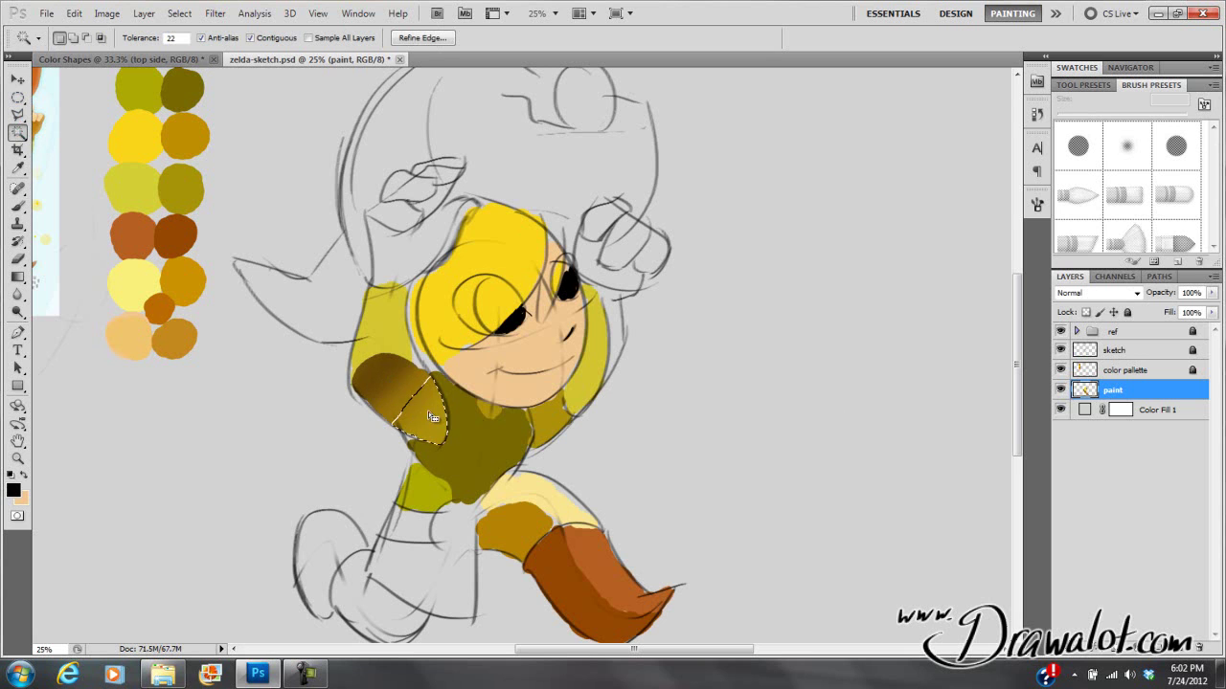
pyautogui.click(427, 418)
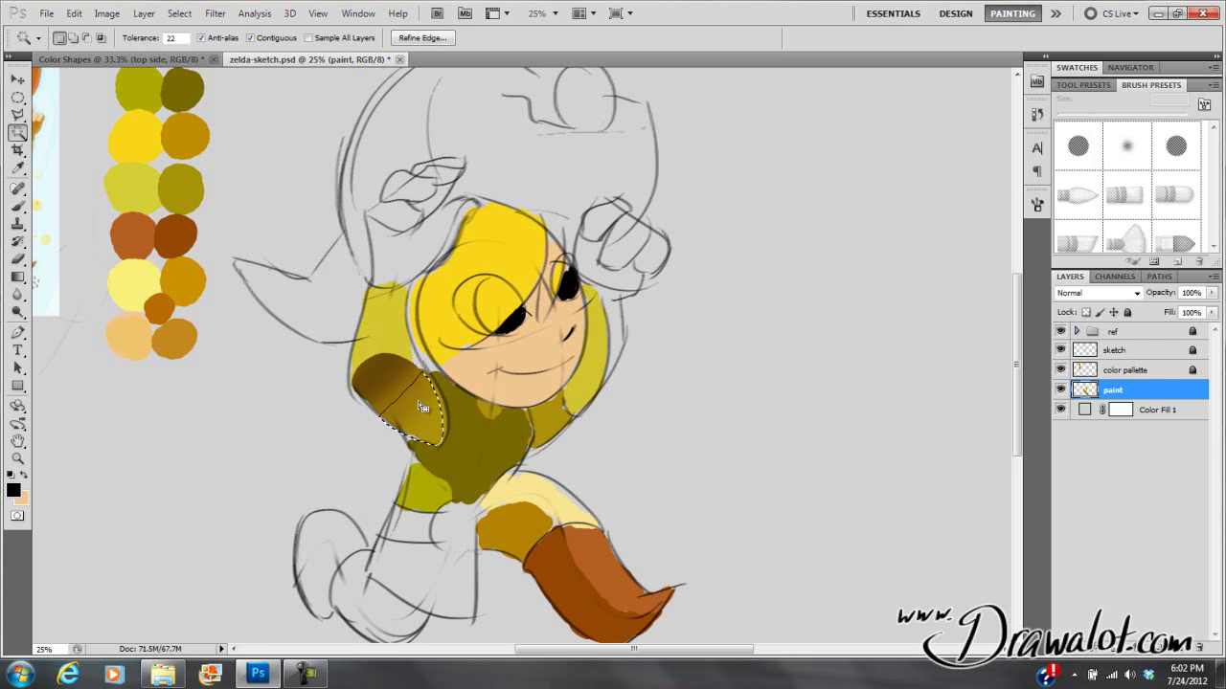
pyautogui.click(387, 391)
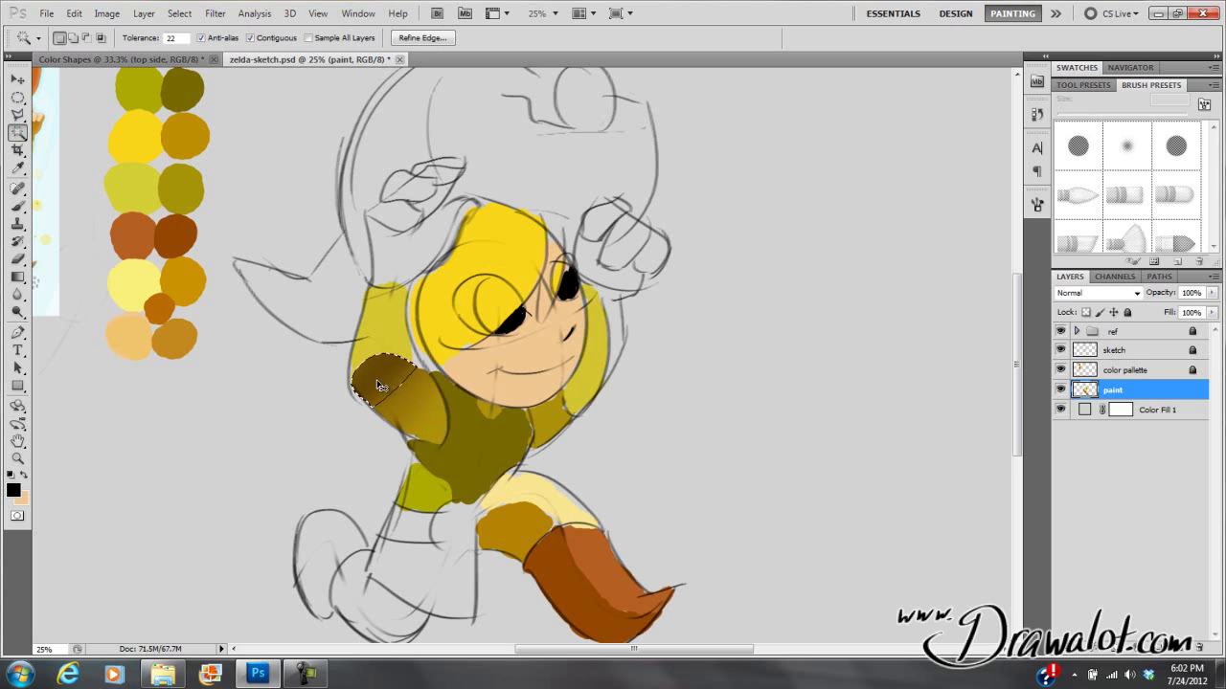
pyautogui.hotkey('ctrl', 'd')
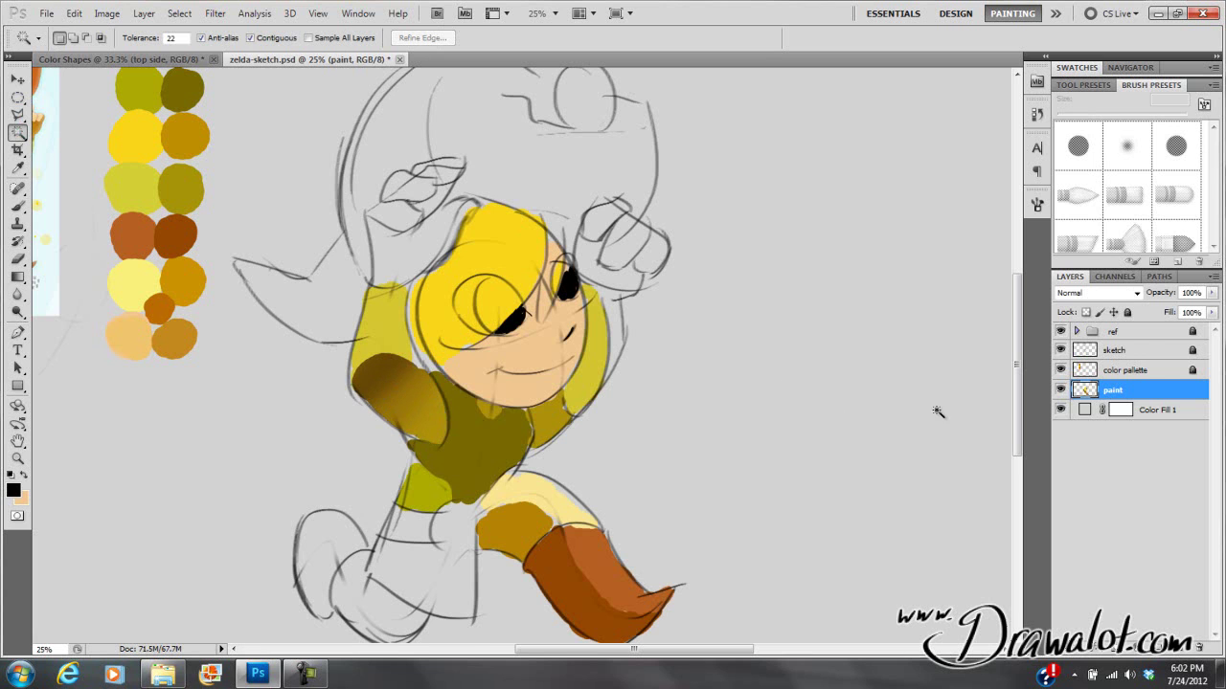
# Add a new layer above the paint layer and clip it to the paint layer.
pyautogui.click(1183, 651)
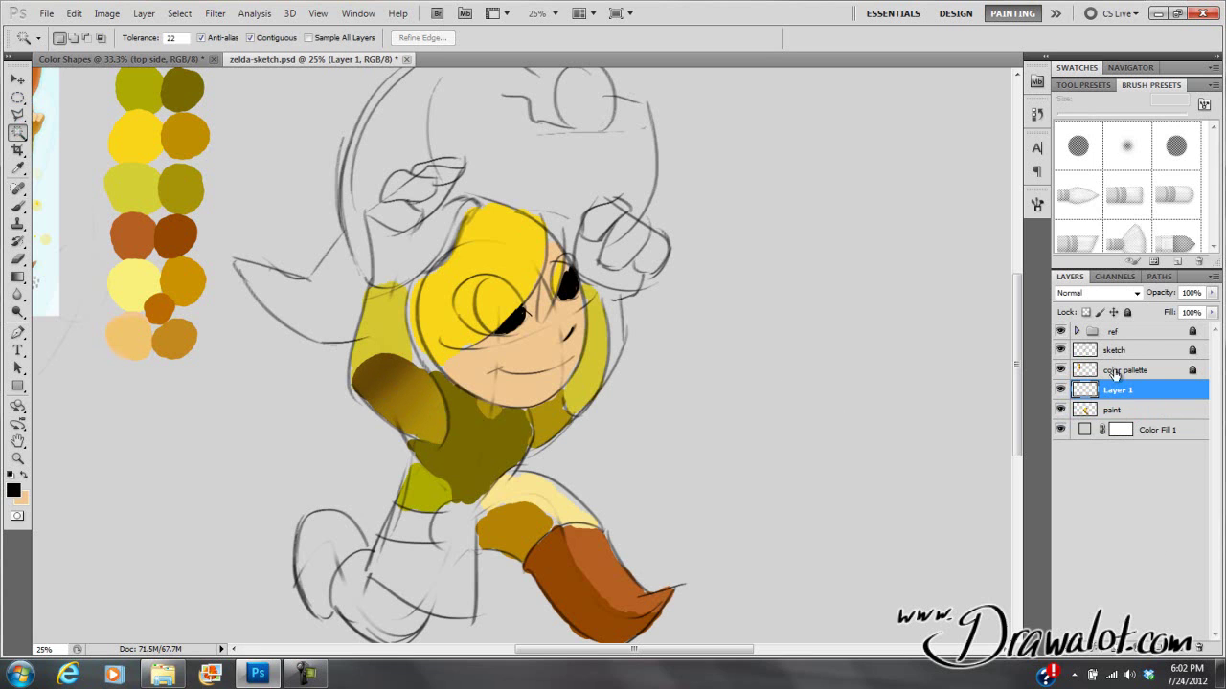
pyautogui.keyDown('alt'); pyautogui.click(1095, 400); pyautogui.keyUp('alt')
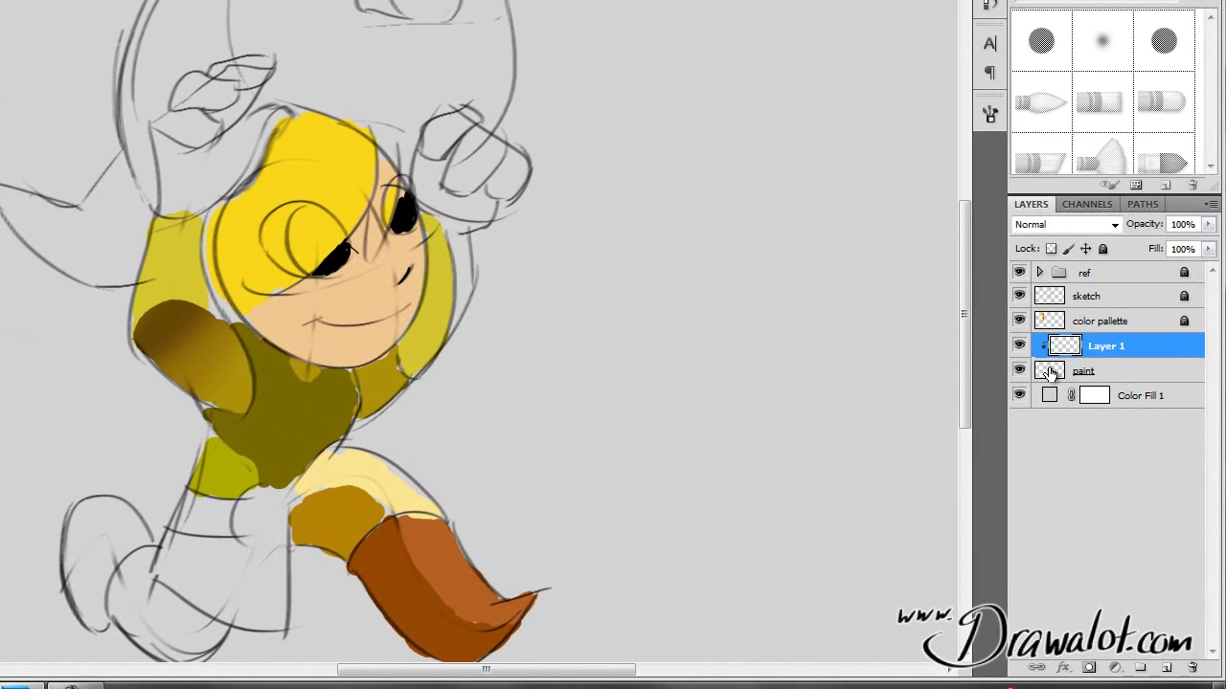
pyautogui.click(1103, 405)
pyautogui.click(1064, 350)
# Brush a black zigzag on the clipped Layer 1 across the sleeves, torso and lower face.
pyautogui.click(1052, 375)
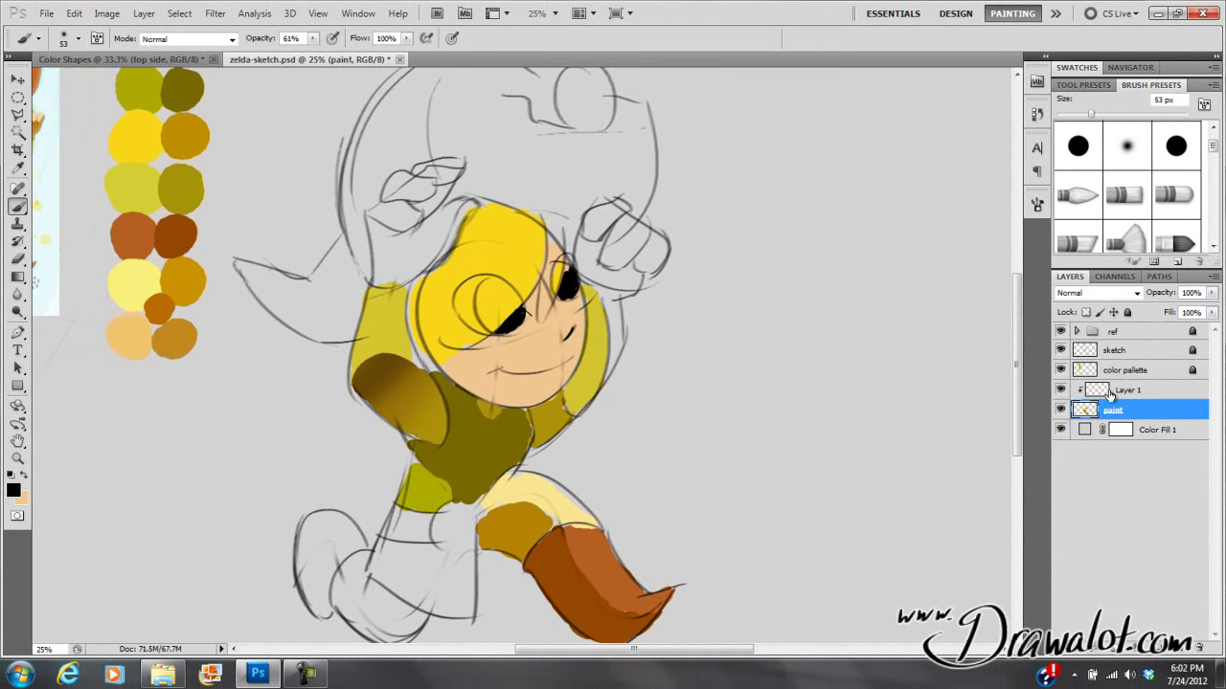
pyautogui.click(1109, 394)
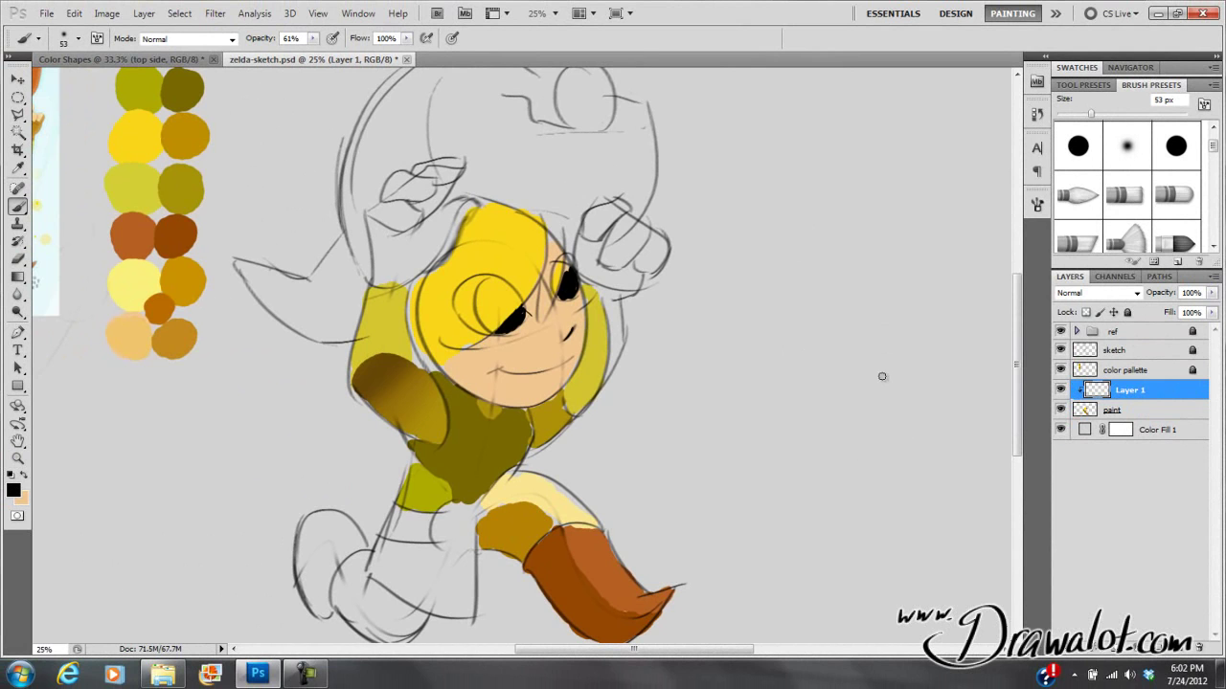
pyautogui.moveTo(428, 415)
pyautogui.mouseDown()
pyautogui.moveTo(460, 436)
pyautogui.moveTo(556, 402)
pyautogui.moveTo(539, 364)
pyautogui.mouseUp()
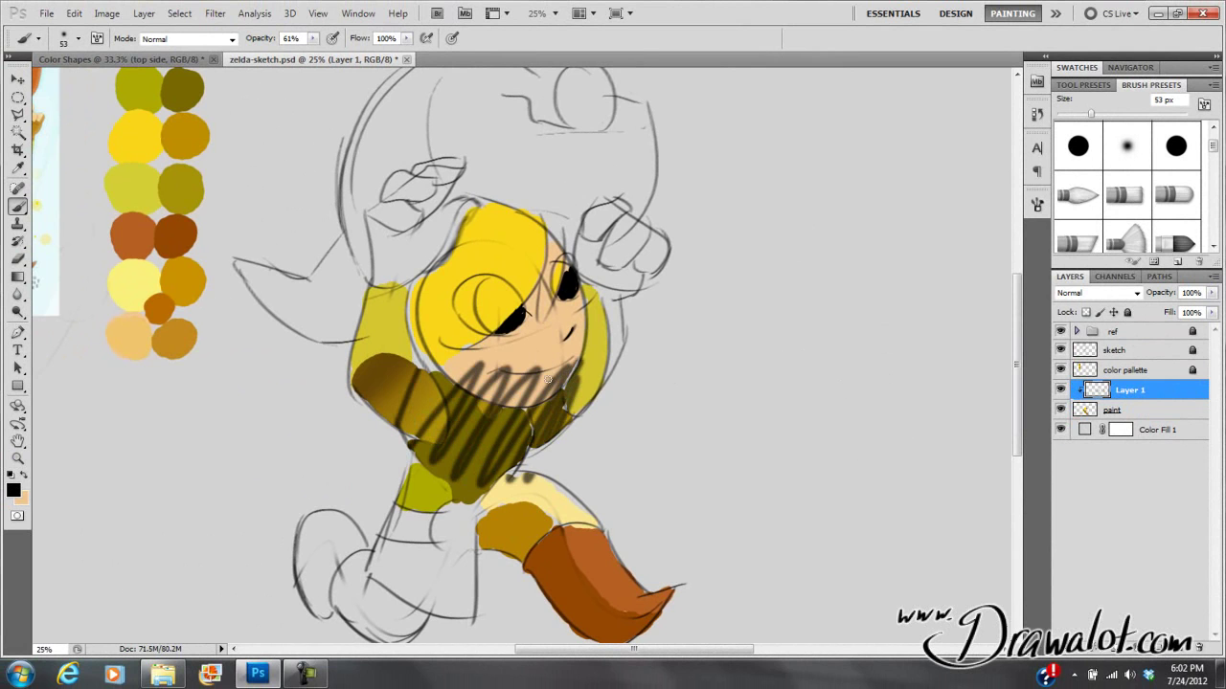
# Erase a small spot of the sleeve beside the torso on the paint layer.
pyautogui.click(1086, 413)
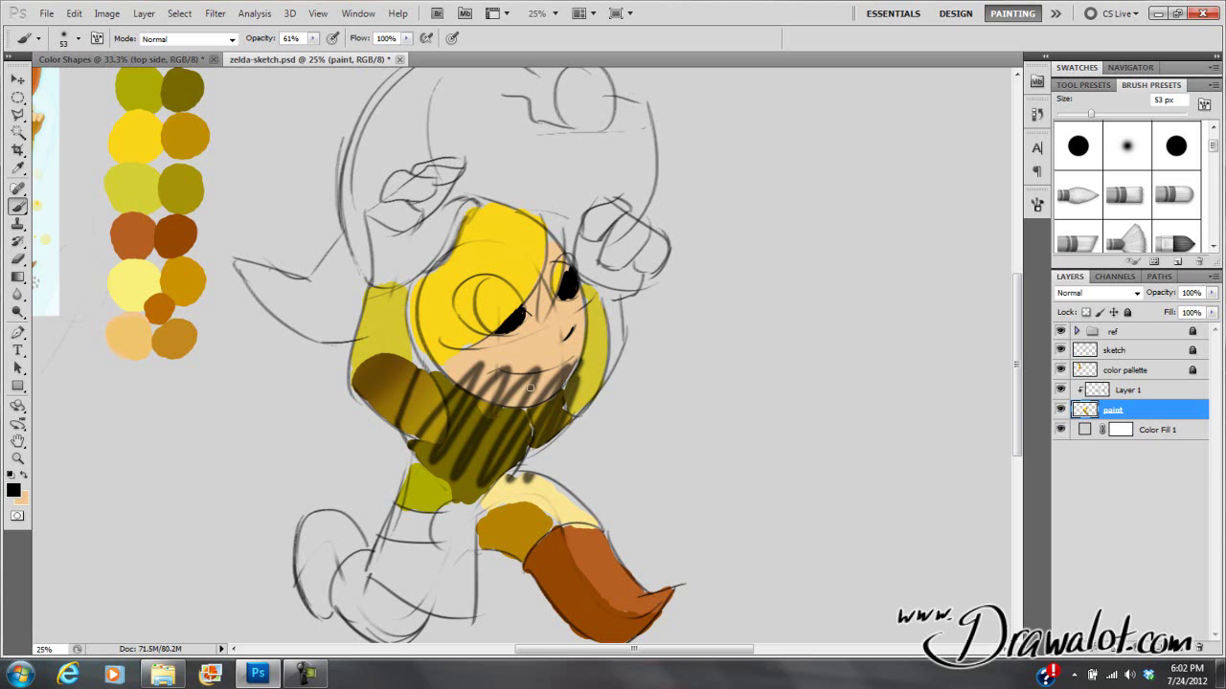
pyautogui.press('e')
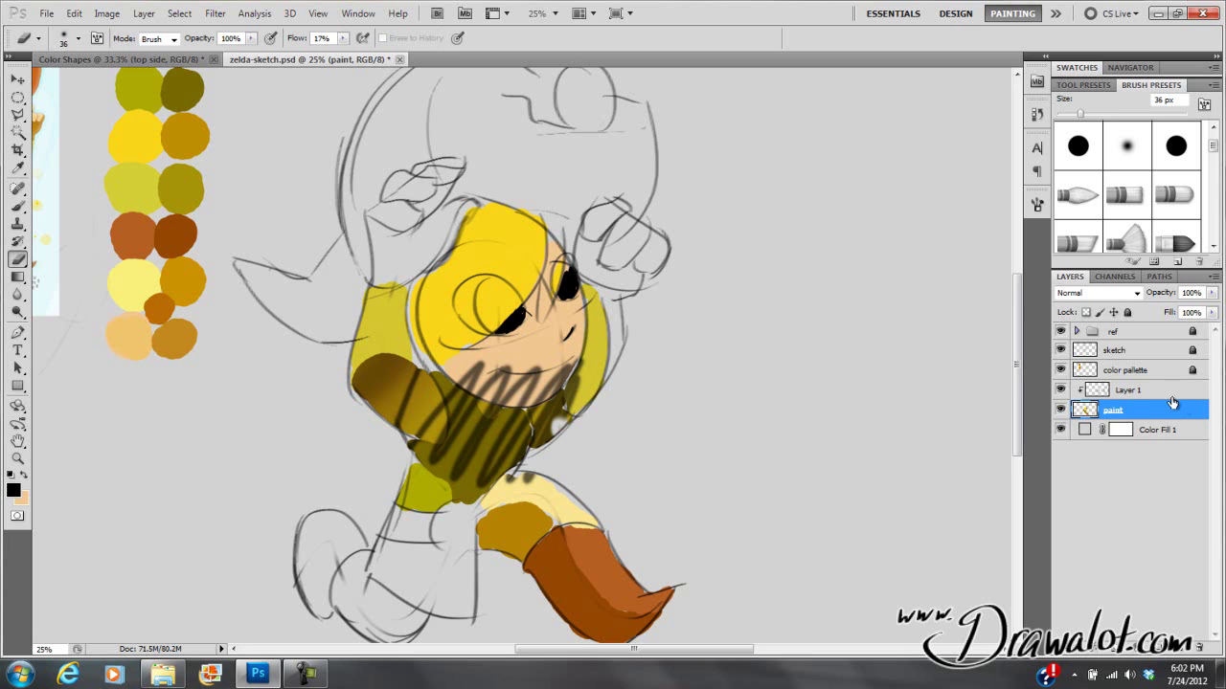
pyautogui.click(1096, 389)
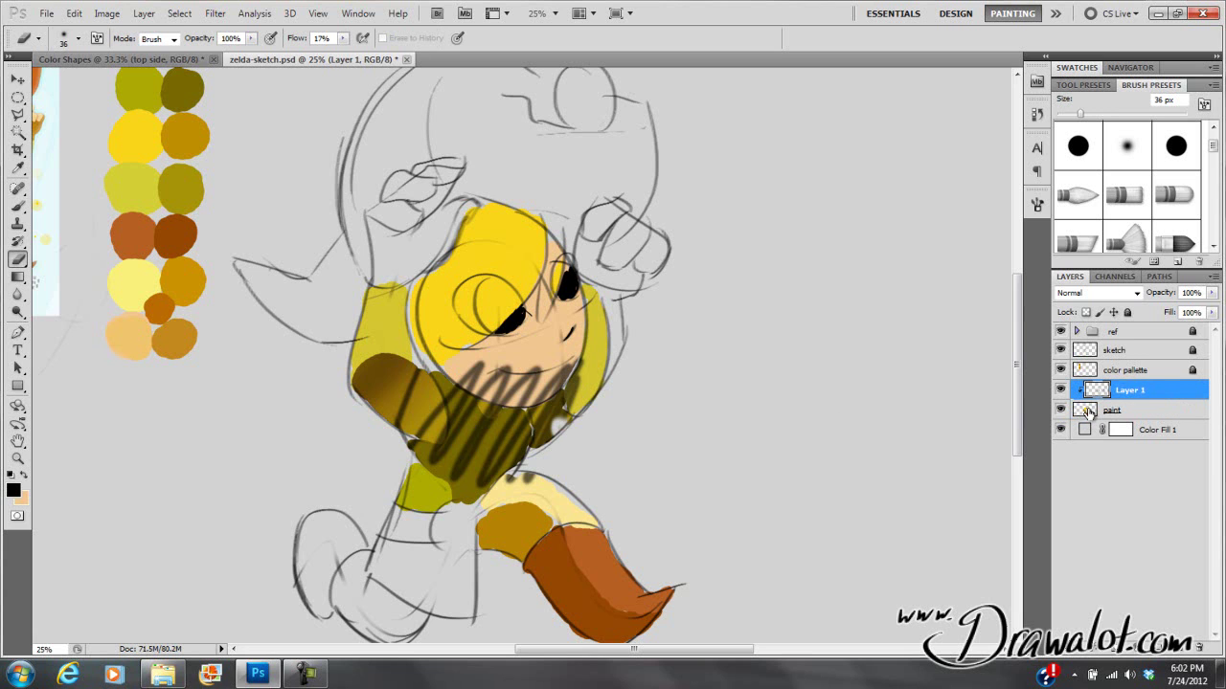
pyautogui.click(1088, 413)
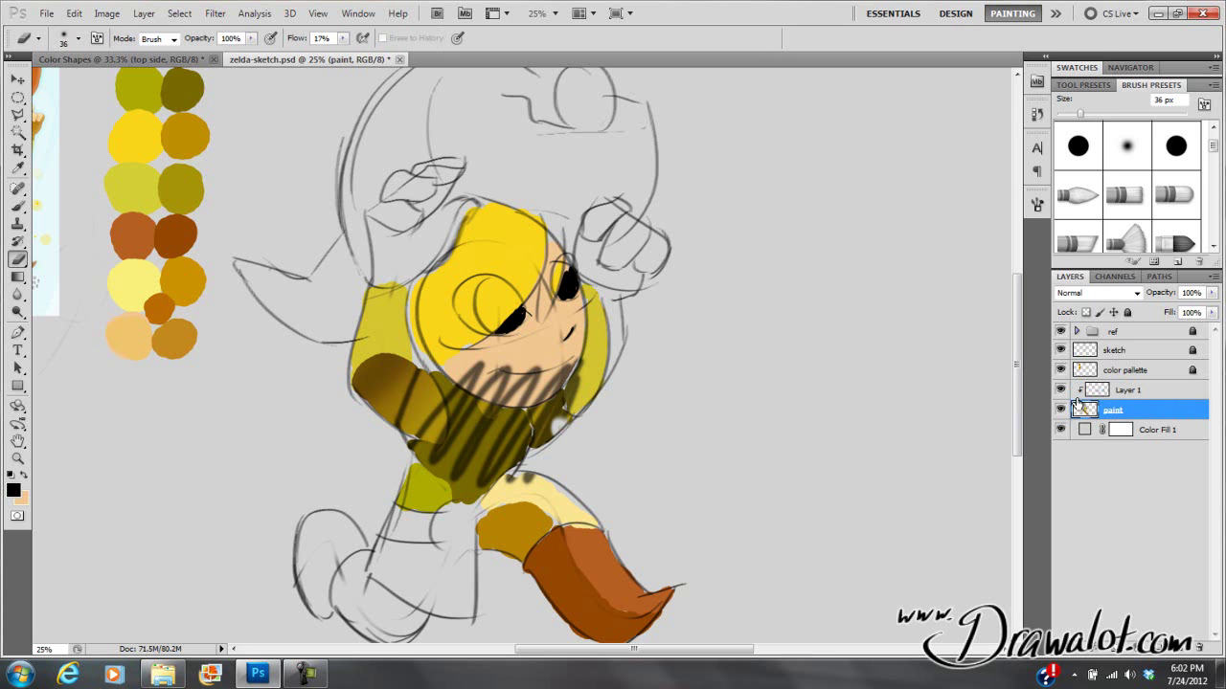
# Erase the light brown spill along the boot's front outline on the paint layer.
pyautogui.moveTo(632, 549); pyautogui.dragTo(588, 470)
pyautogui.hotkey('ctrl', '+')
pyautogui.hotkey('ctrl', '+')
pyautogui.hotkey('ctrl', '+')
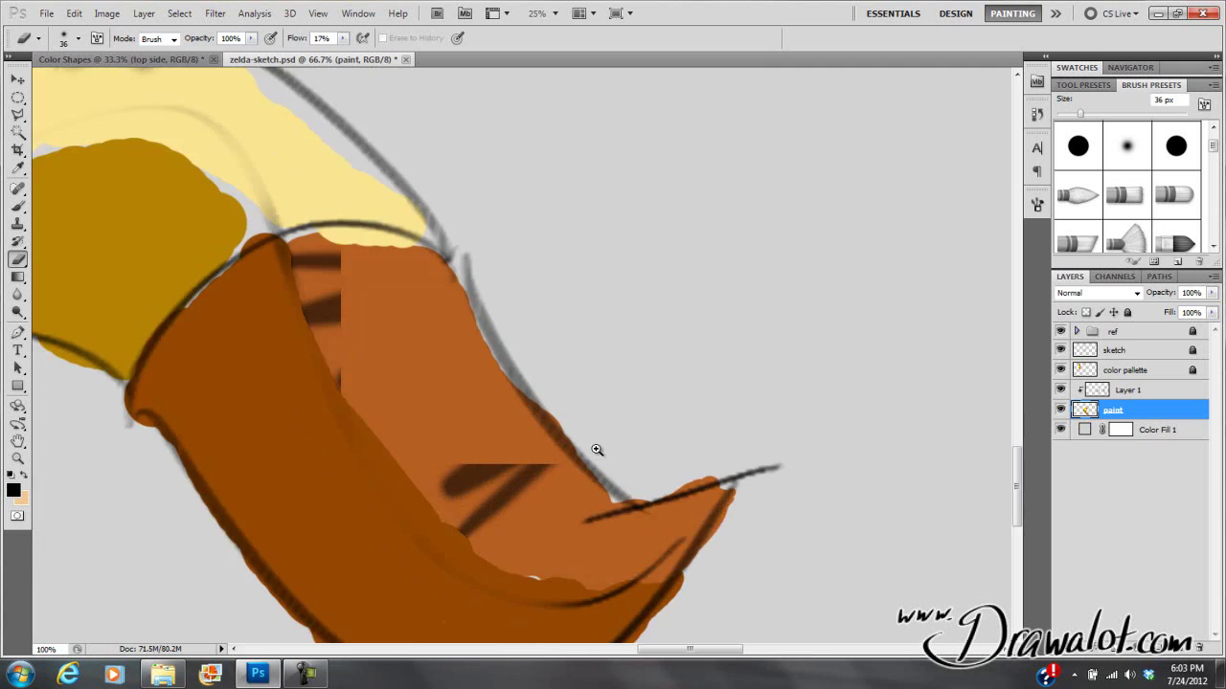
pyautogui.moveTo(393, 259); pyautogui.dragTo(561, 416)
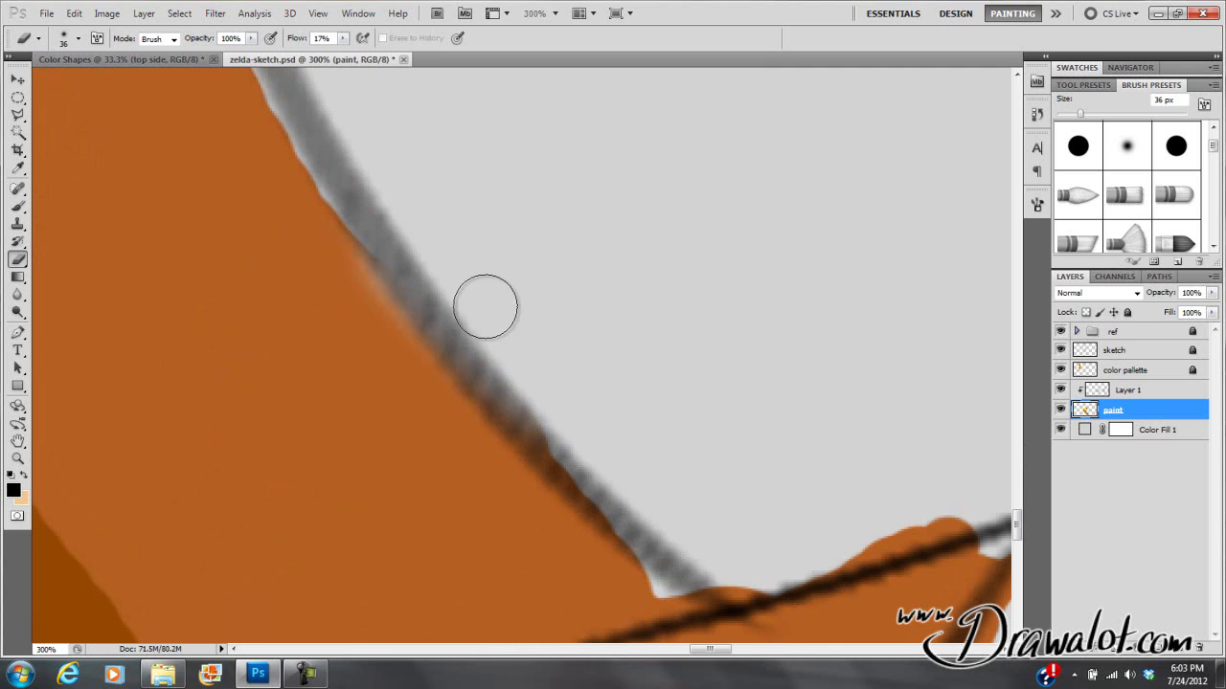
pyautogui.click(1102, 396)
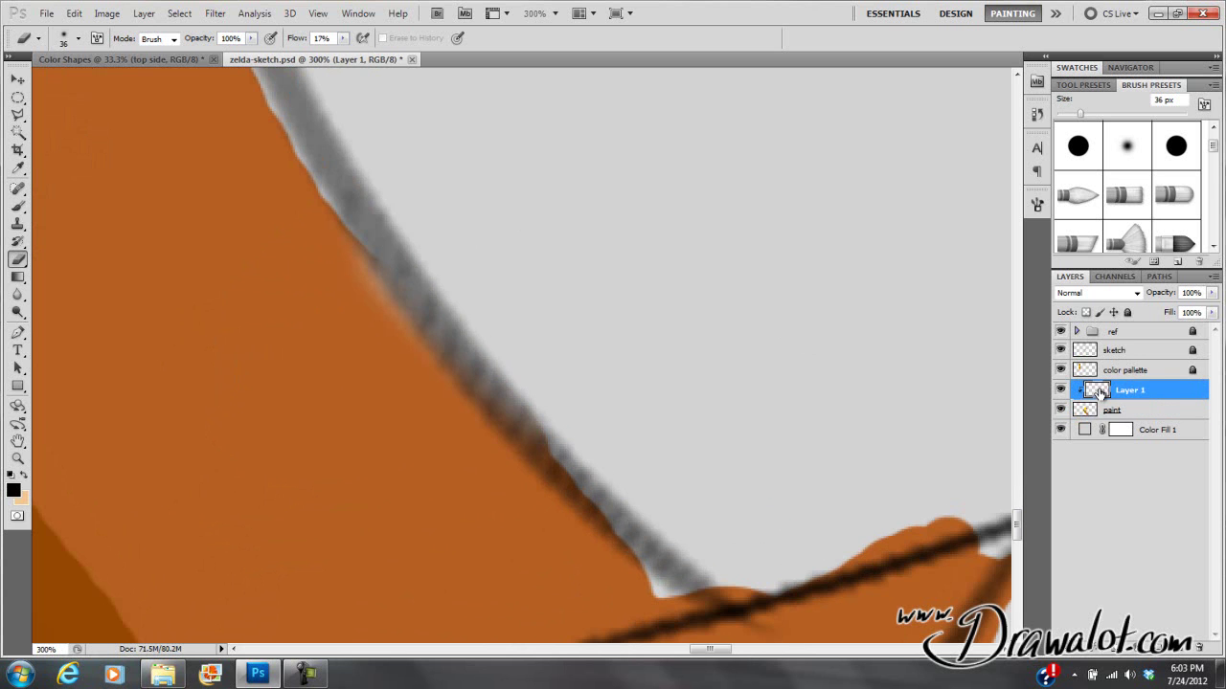
pyautogui.click(1088, 415)
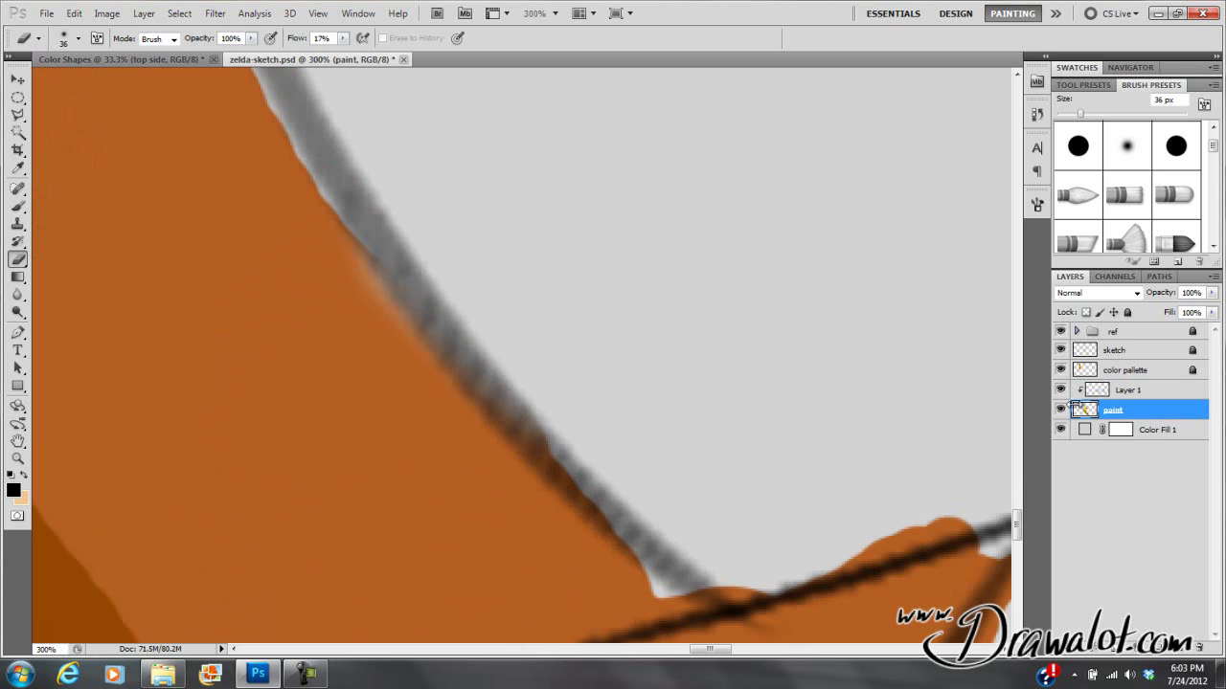
pyautogui.keyDown('ctrl'); pyautogui.keyDown('alt'); pyautogui.click(408, 310); pyautogui.keyUp('alt'); pyautogui.keyUp('ctrl')
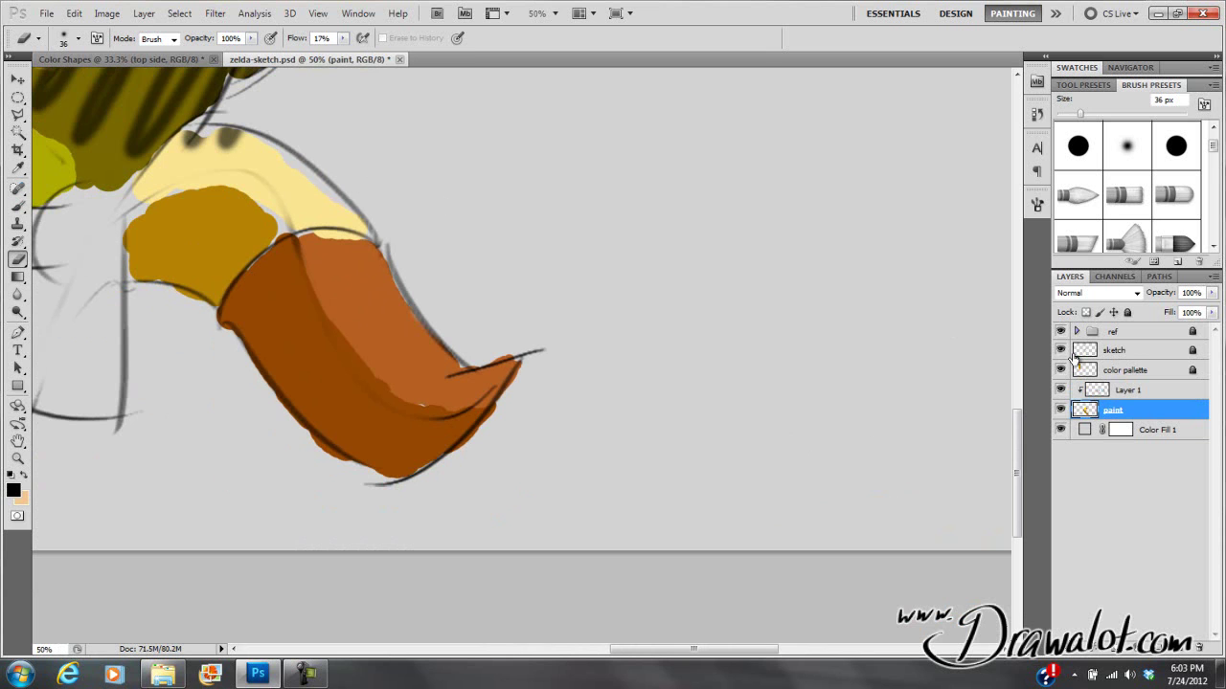
# Select the clipped Layer 1 and enlarge the Eraser to 197 px.
pyautogui.click(1098, 394)
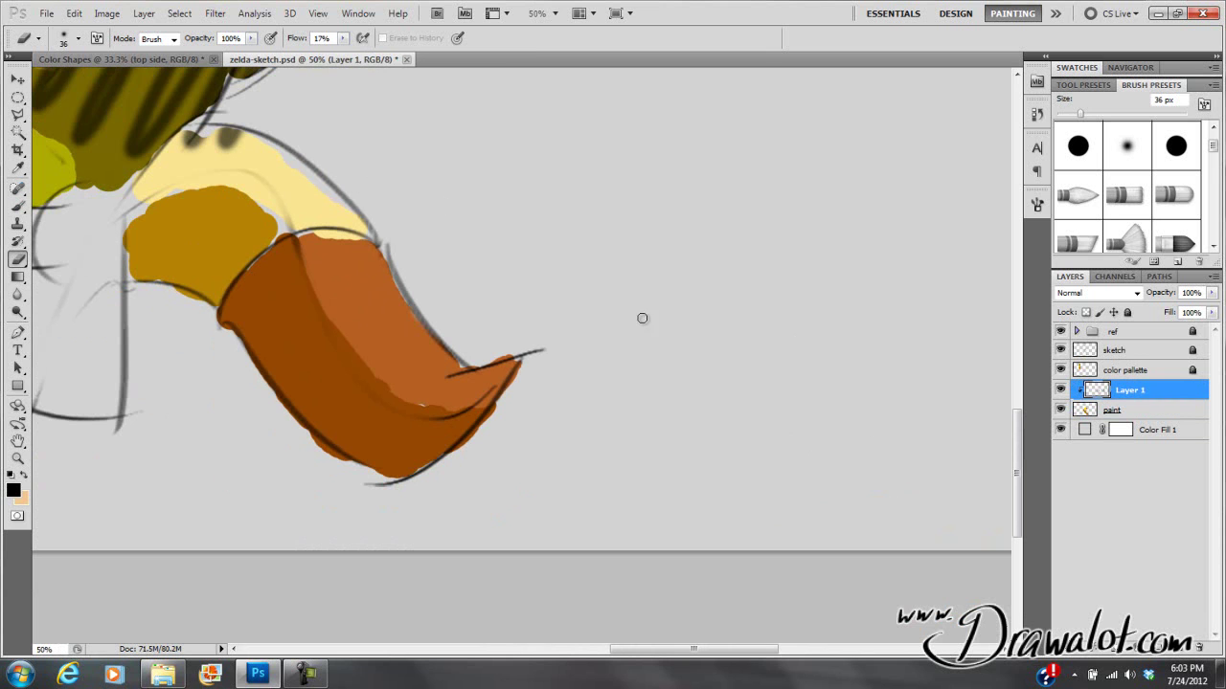
pyautogui.rightClick(246, 233)
pyautogui.doubleClick(411, 256)
pyautogui.write('145')
pyautogui.press('Return')
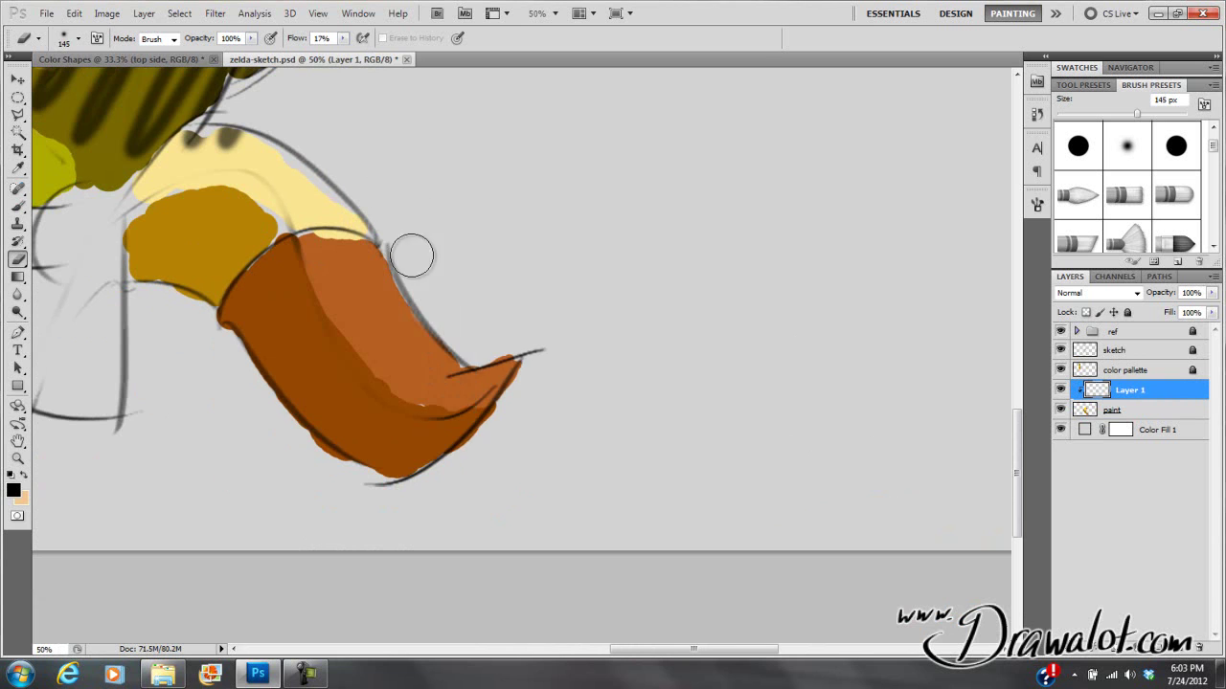
pyautogui.rightClick(412, 256)
pyautogui.doubleClick(547, 279)
pyautogui.write('197')
pyautogui.press('Return')
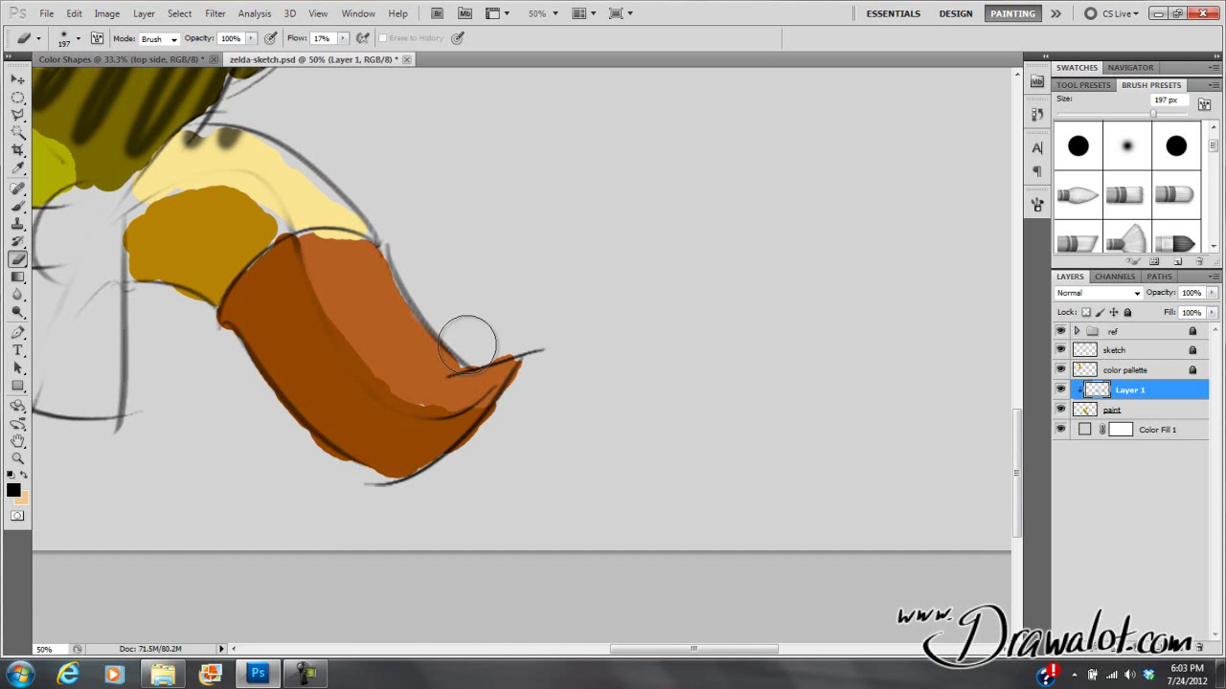
# Choose an enlarged soft round brush with 0% hardness and shade the boot's light brown patch in black on Layer 1.
pyautogui.press('b')
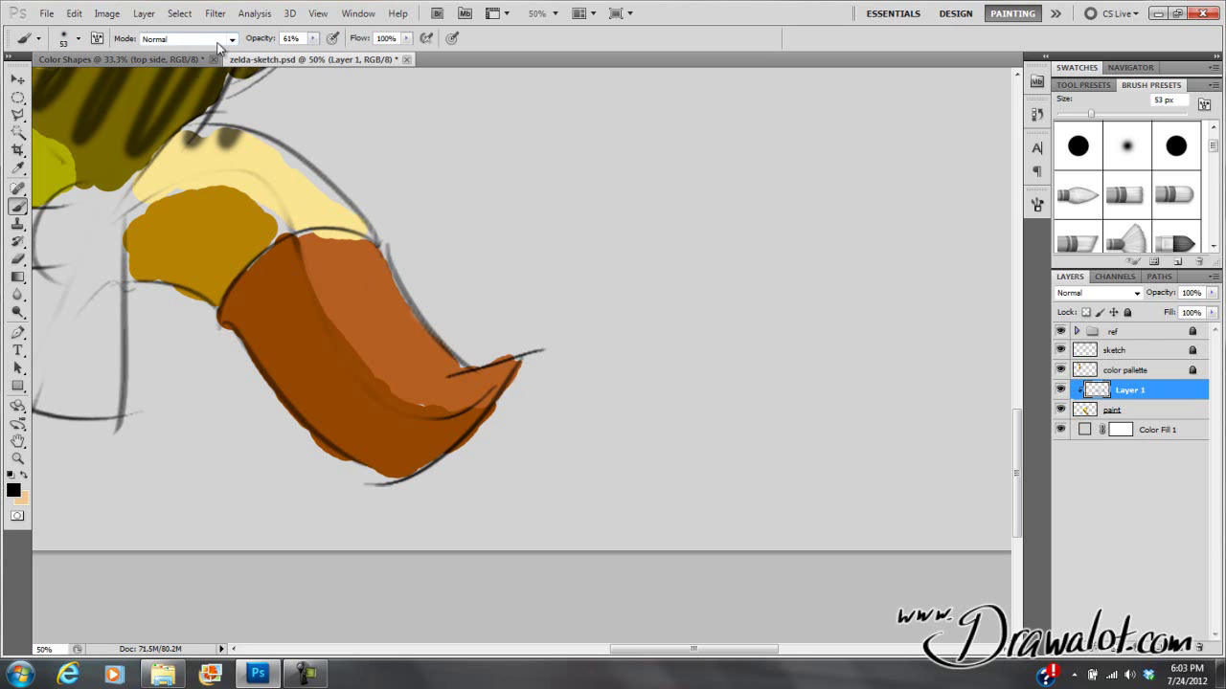
pyautogui.click(79, 38)
pyautogui.click(130, 144)
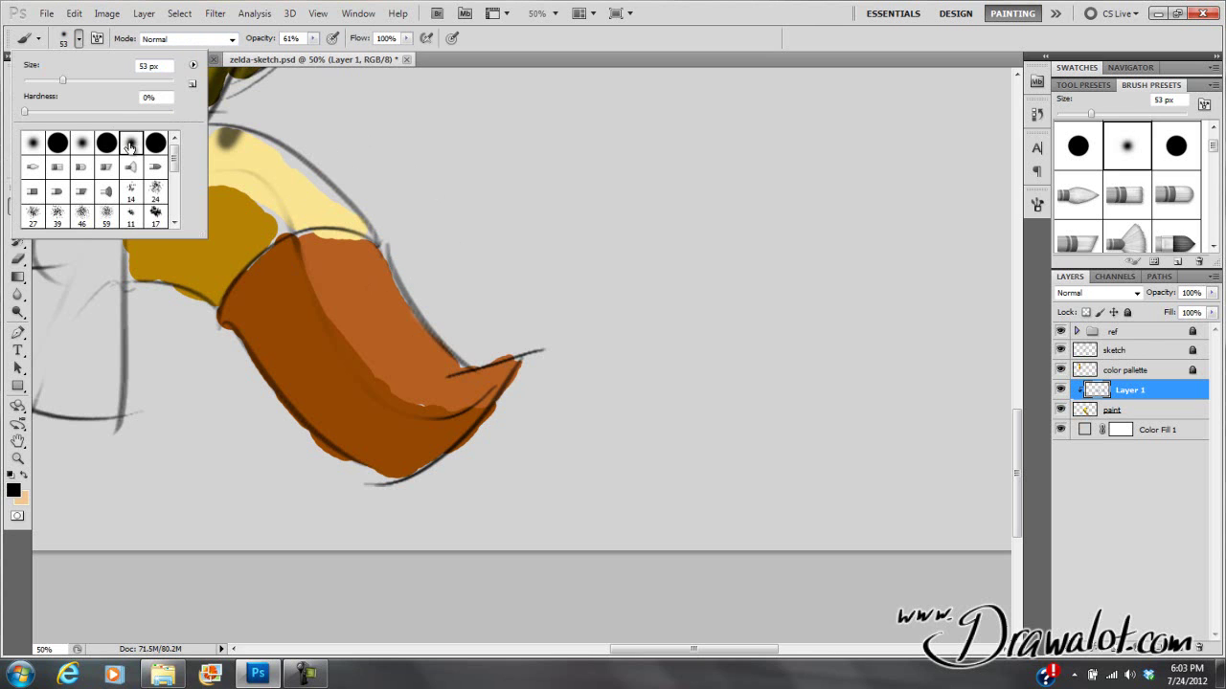
pyautogui.rightClick(359, 240)
pyautogui.click(490, 273)
pyautogui.moveTo(325, 235)
pyautogui.mouseDown()
pyautogui.moveTo(350, 290)
pyautogui.moveTo(382, 287)
pyautogui.moveTo(424, 339)
pyautogui.mouseUp()
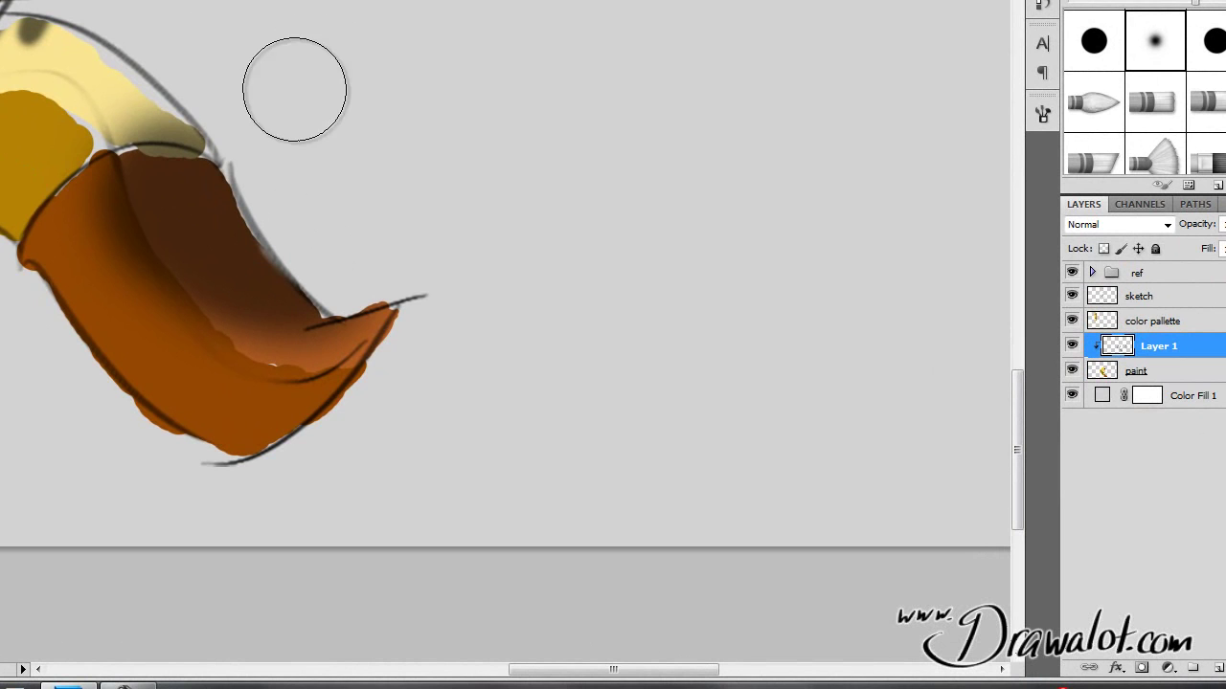
# Erase the black shading over the boot's dark brown area and inner light brown area on Layer 1, keeping the outer-edge shadow.
pyautogui.moveTo(104, 173)
pyautogui.mouseDown()
pyautogui.moveTo(66, 143)
pyautogui.moveTo(135, 297)
pyautogui.moveTo(173, 192)
pyautogui.moveTo(191, 278)
pyautogui.moveTo(340, 423)
pyautogui.mouseUp()
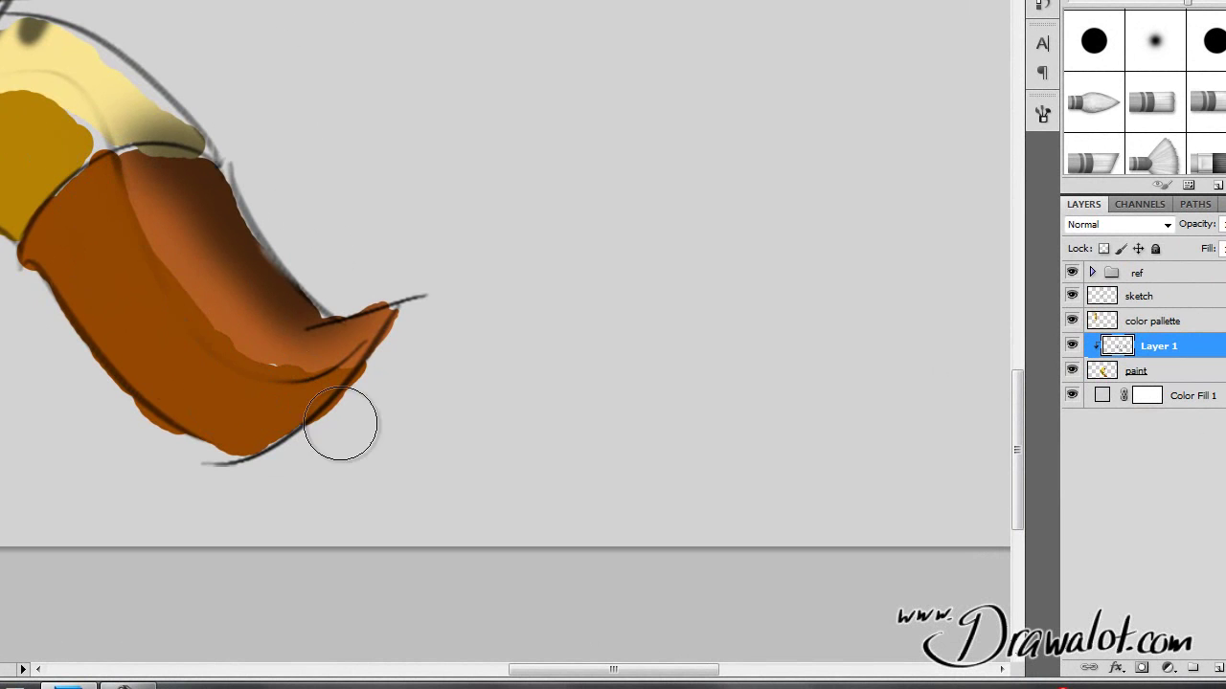
pyautogui.moveTo(254, 203)
pyautogui.mouseDown()
pyautogui.moveTo(227, 178)
pyautogui.moveTo(230, 150)
pyautogui.moveTo(292, 246)
pyautogui.mouseUp()
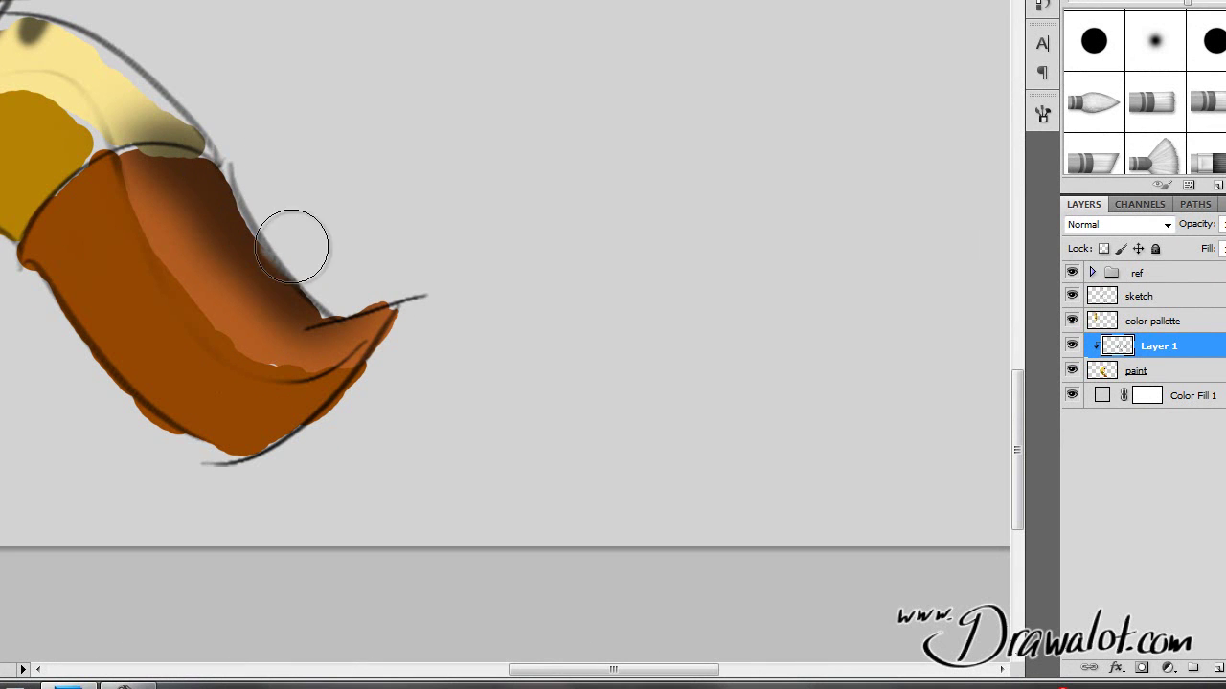
# Toggle the visibility of Layer 1 repeatedly to compare the painting with and without its shading, leaving the layer shown.
pyautogui.click(1071, 346)
pyautogui.click(1071, 347)
pyautogui.click(1071, 347)
pyautogui.click(1071, 347)
pyautogui.click(1071, 347)
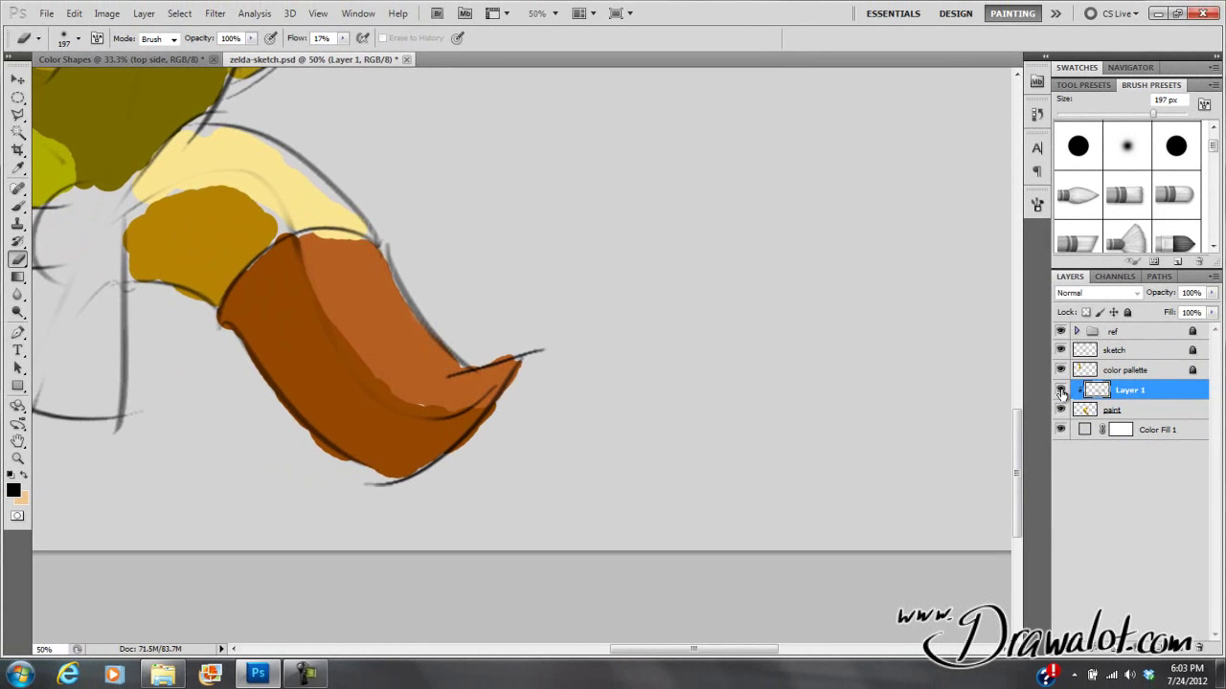
pyautogui.click(1060, 391)
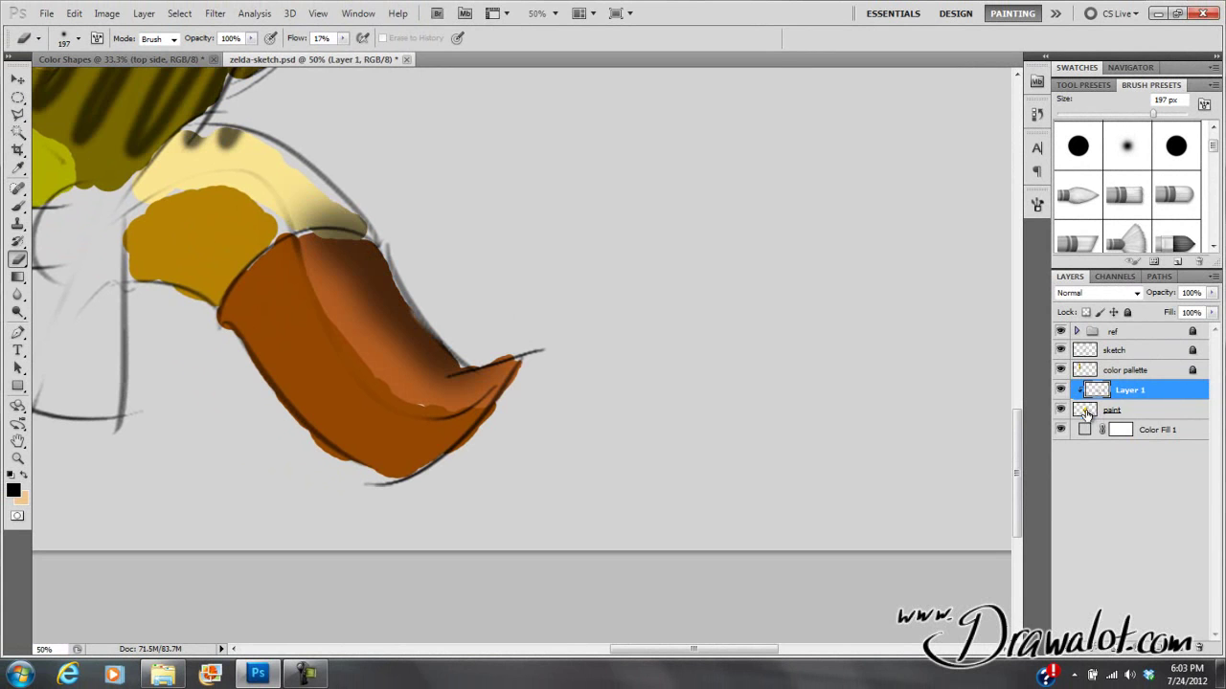
# On the paint layer, try Magic Wand selections on the boot's brown areas, ending with the mustard patch above the boot selected.
pyautogui.click(1085, 414)
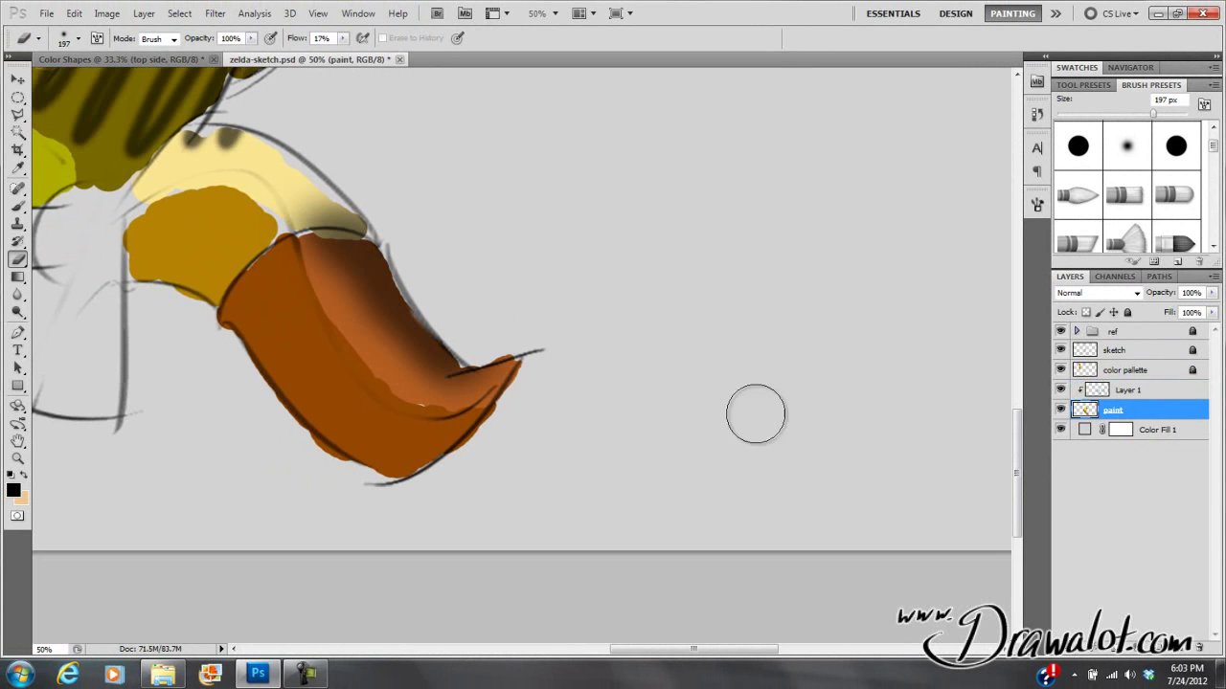
pyautogui.click(28, 132)
pyautogui.click(359, 309)
pyautogui.click(301, 348)
pyautogui.click(226, 228)
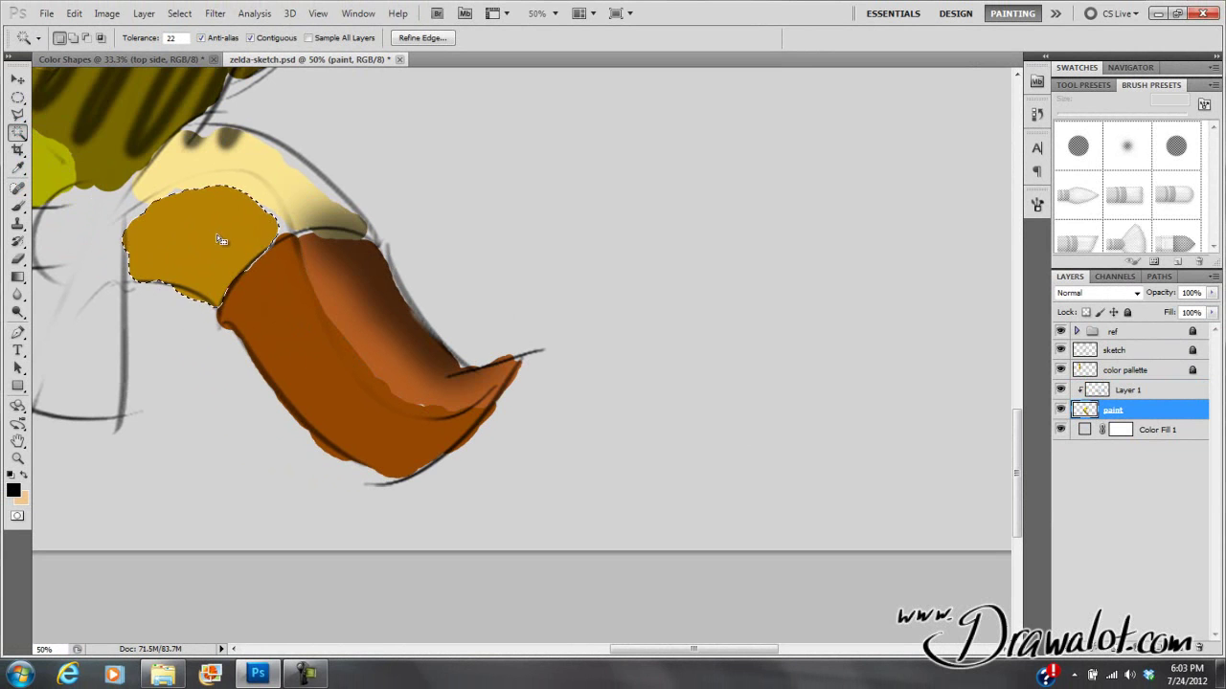
pyautogui.keyDown('alt'); pyautogui.click(358, 326); pyautogui.keyUp('alt')
pyautogui.moveTo(224, 119); pyautogui.dragTo(487, 333)
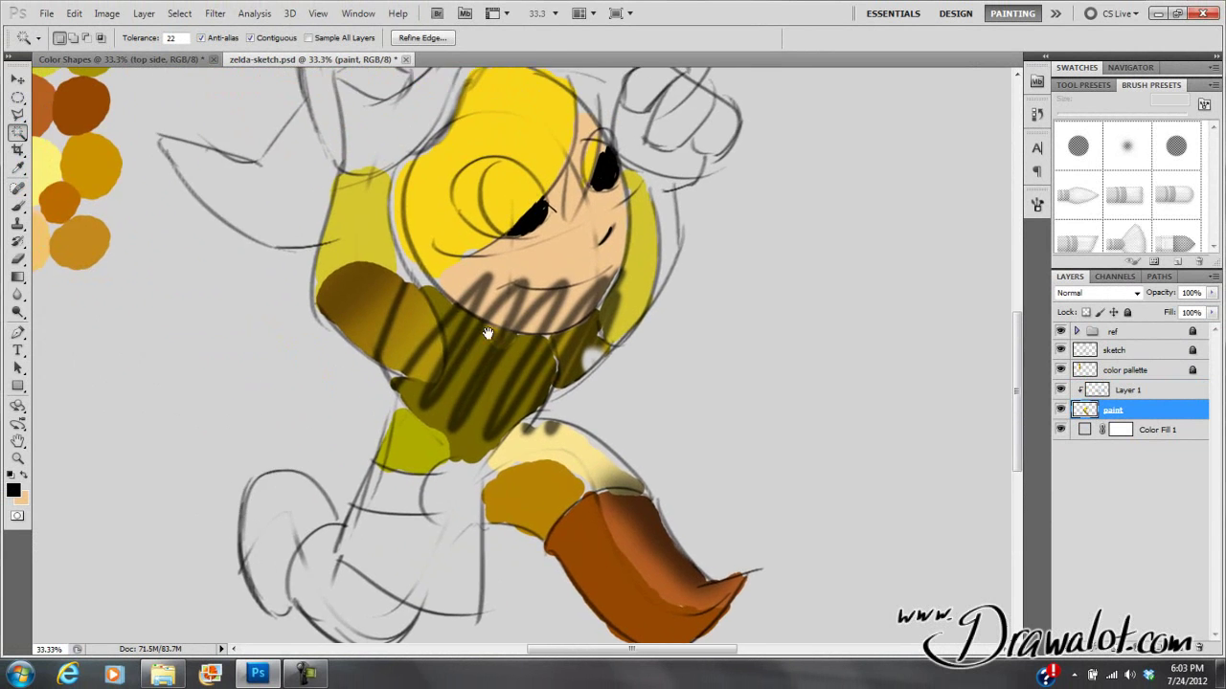
pyautogui.keyDown('alt'); pyautogui.click(484, 309); pyautogui.keyUp('alt')
pyautogui.moveTo(514, 207); pyautogui.dragTo(486, 261)
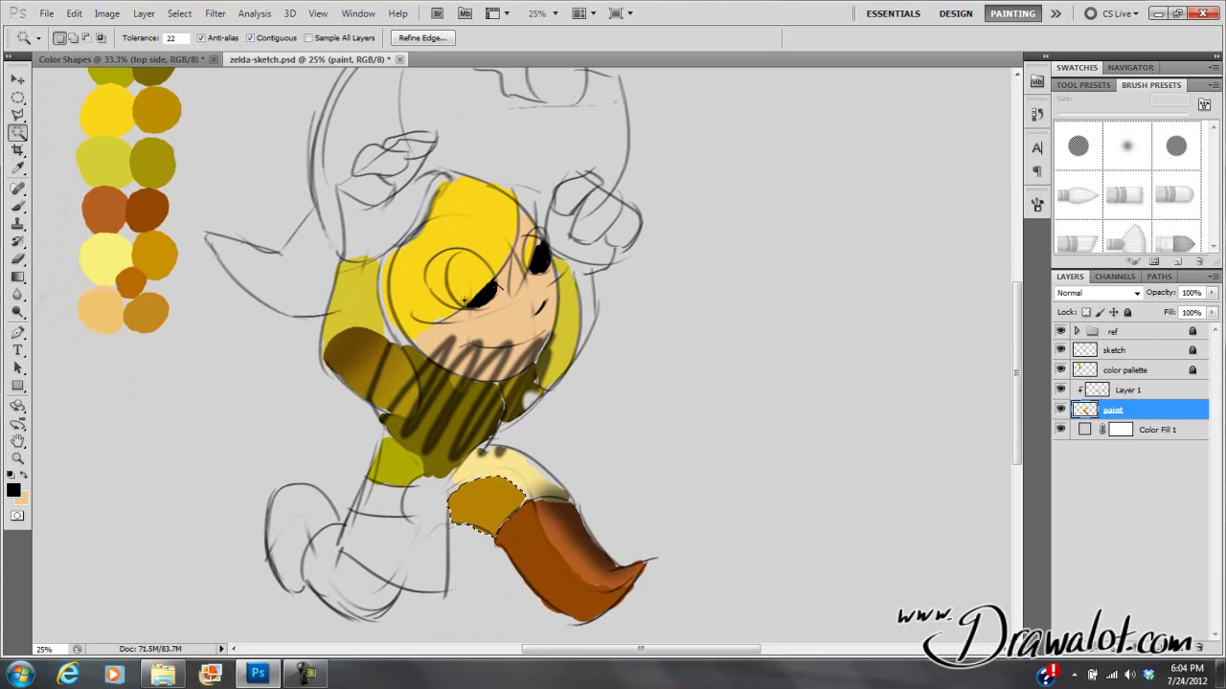